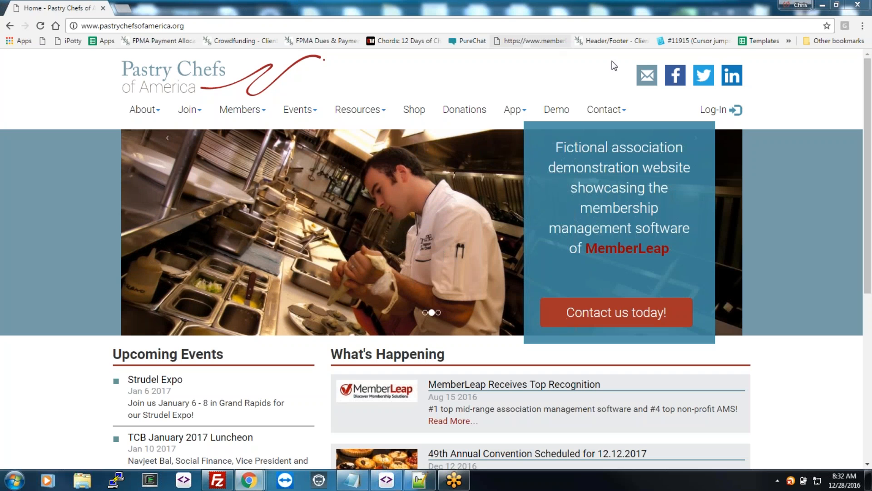
# Step: Try to sign in to the members area with the admin username and password
pyautogui.click(714, 110)
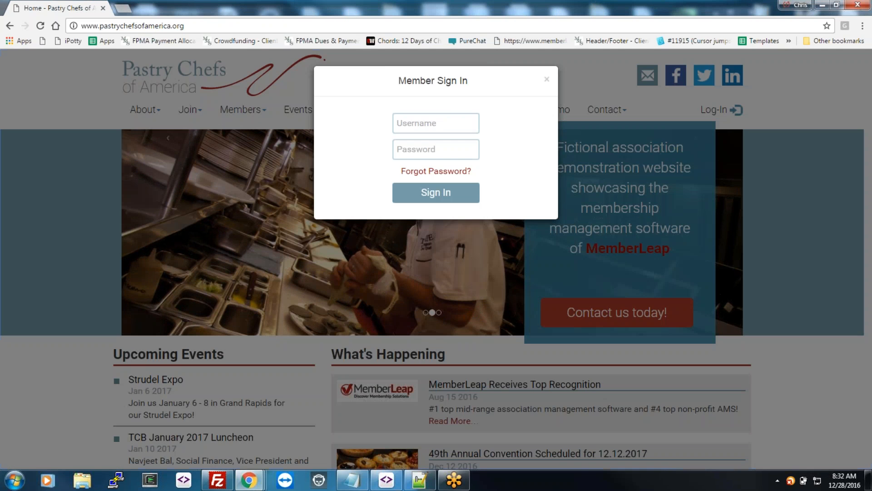
pyautogui.click(440, 123)
pyautogui.write('testadmin')
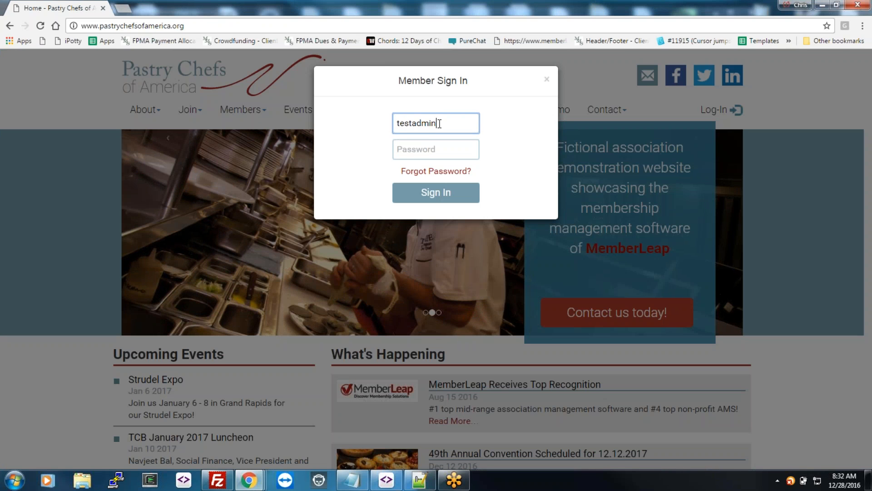
pyautogui.press('Tab')
pyautogui.write('••••••••••')
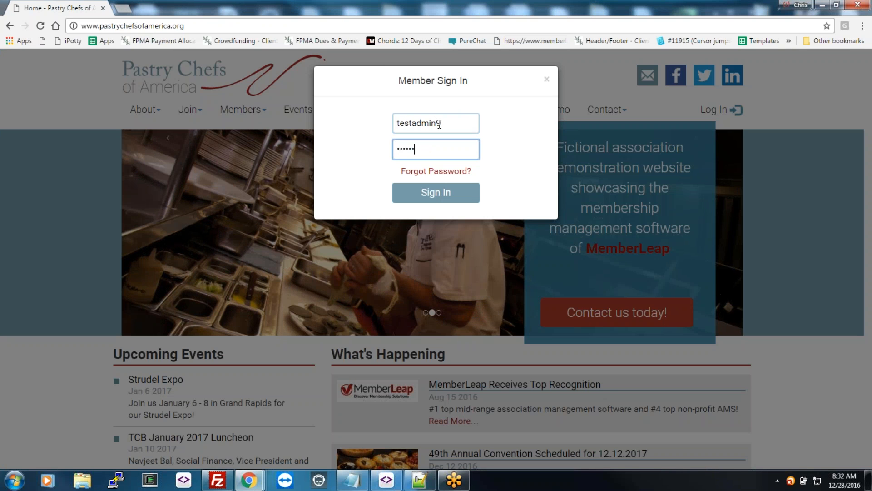
pyautogui.press('Return')
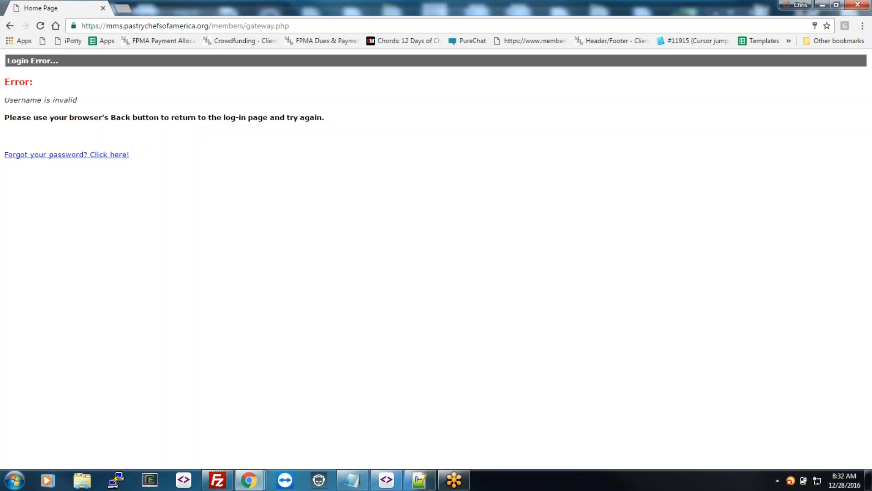
# Step: After the login error, go back and sign in with the corrected admin username and password
pyautogui.click(10, 25)
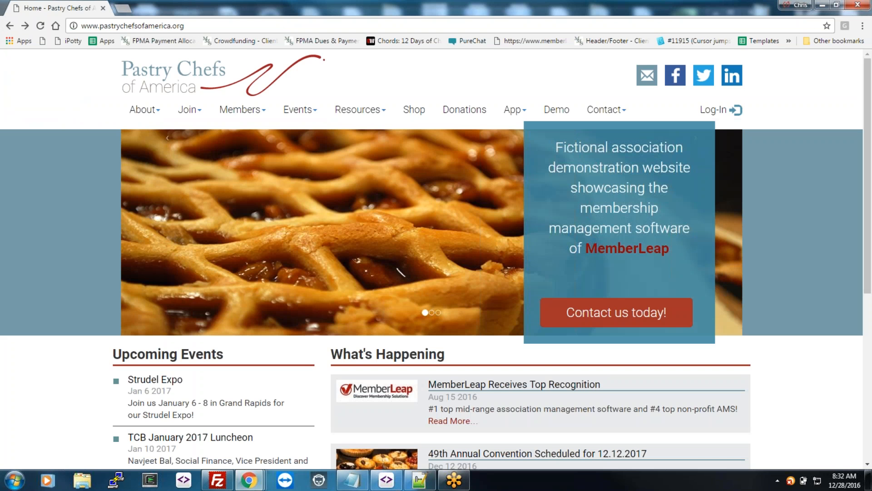
pyautogui.click(716, 110)
pyautogui.doubleClick(438, 122)
pyautogui.write('admintest9')
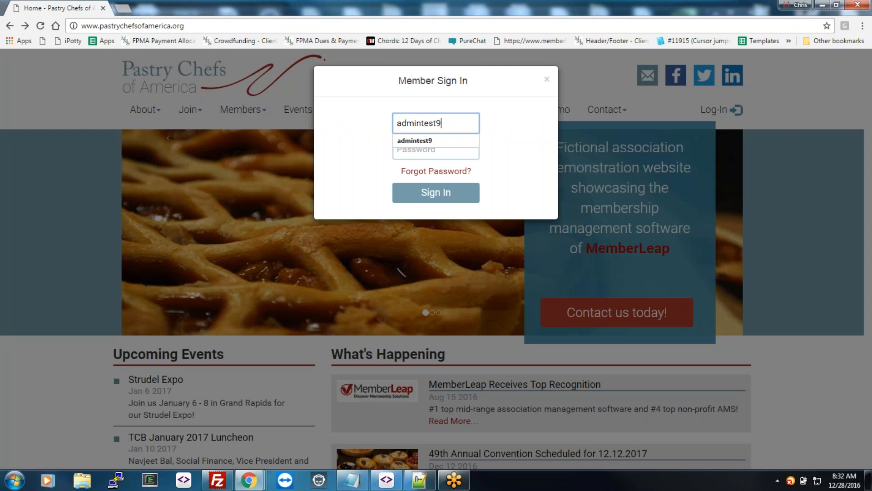
pyautogui.press('Tab')
pyautogui.write('•••••')
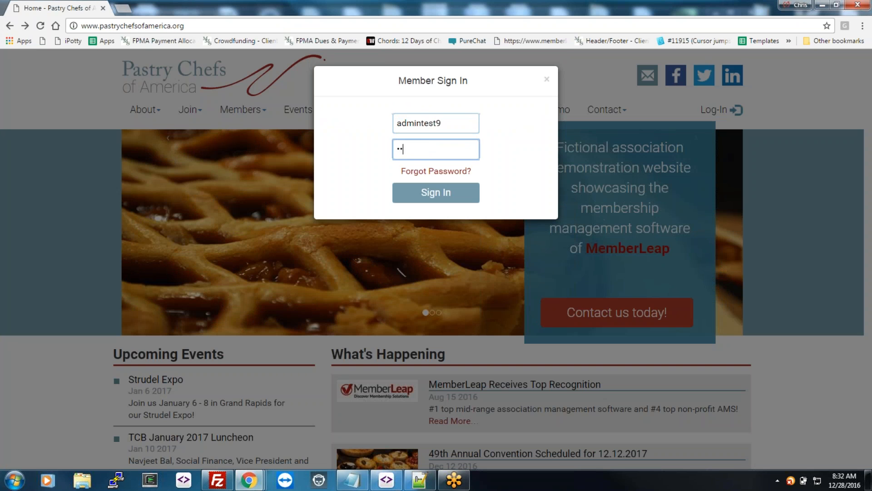
pyautogui.write('•••••')
pyautogui.press('Return')
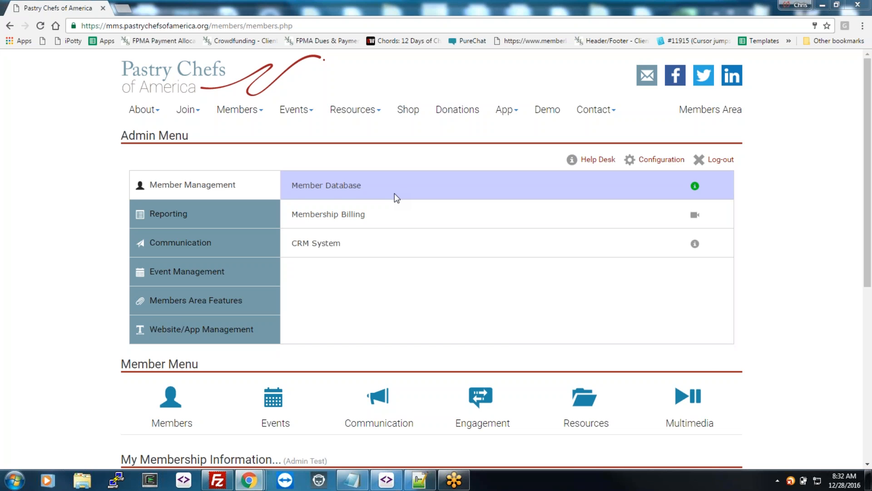
# Step: Scroll through the Admin Menu, Member Menu and My Membership Information sections of members.php
pyautogui.scroll(-5, 381, 188)
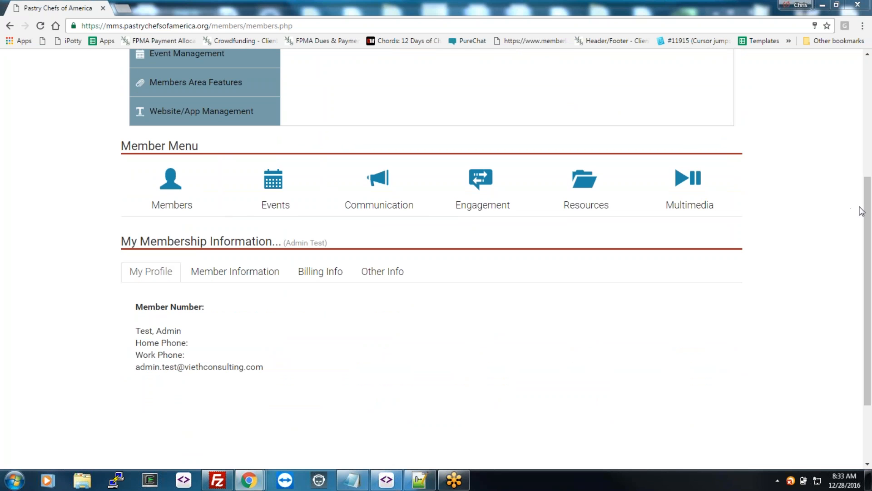
pyautogui.moveTo(868, 217); pyautogui.dragTo(868, 226)
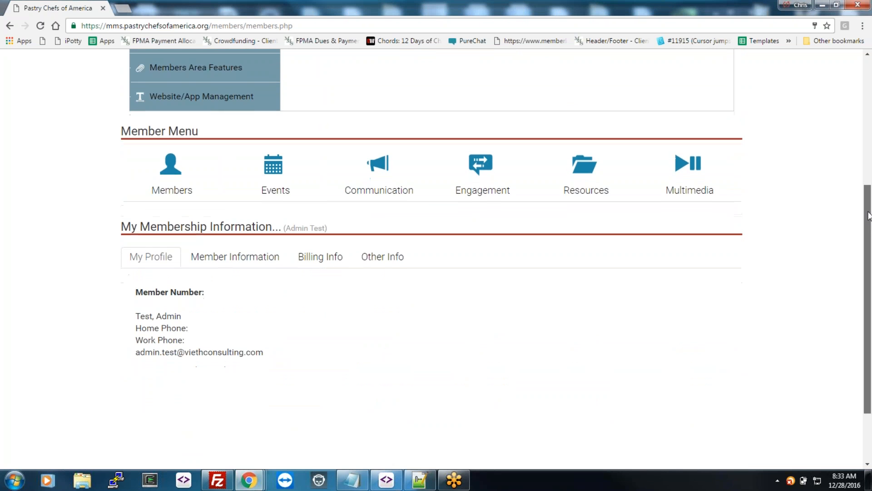
pyautogui.scroll(3, 121, 163)
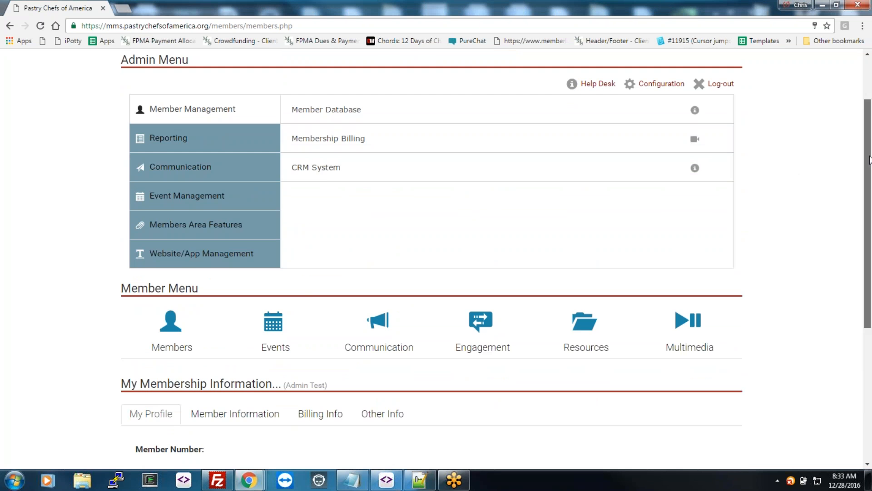
pyautogui.moveTo(868, 165); pyautogui.dragTo(871, 287)
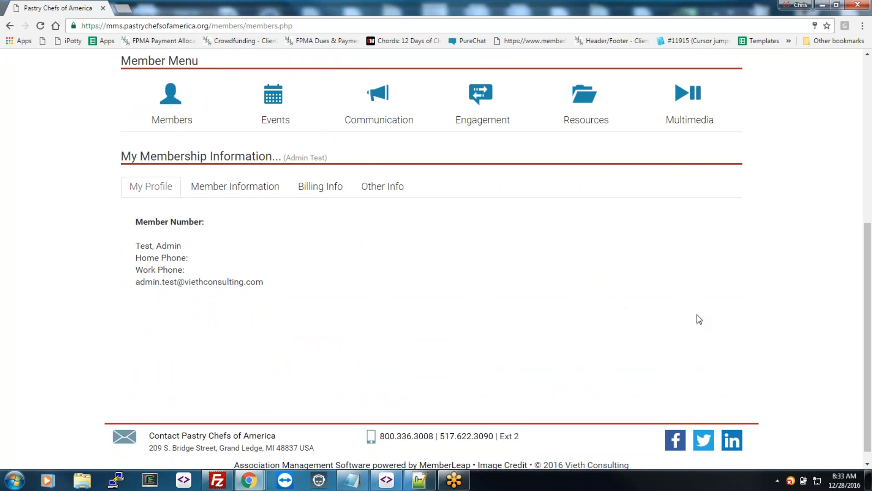
pyautogui.scroll(3, 700, 318)
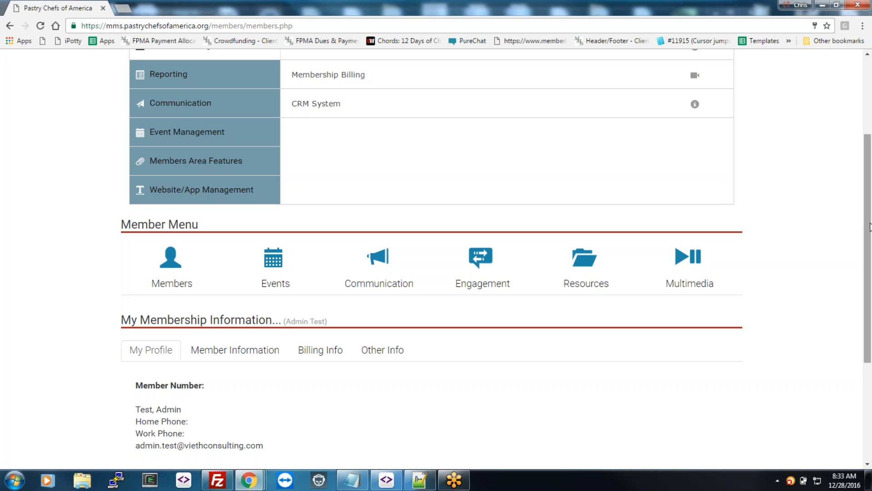
pyautogui.moveTo(870, 228); pyautogui.dragTo(865, 317)
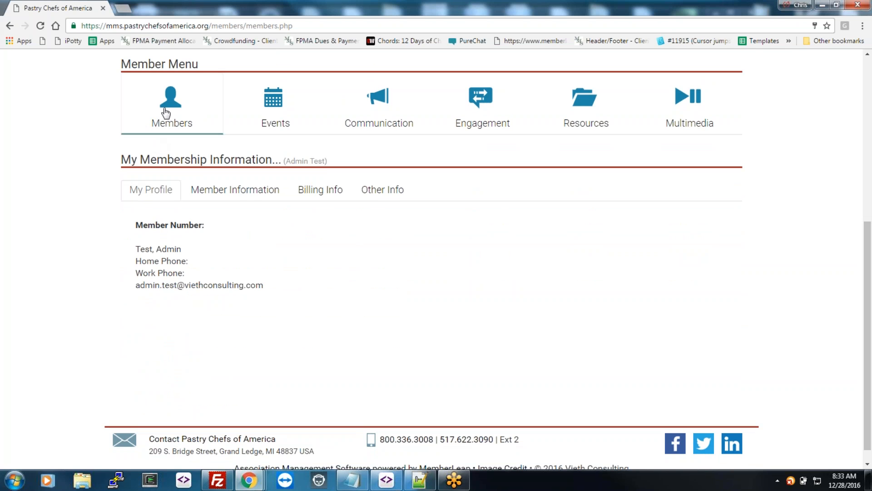
# Step: Preview the Events menu and the Resources and Engagement feature lists
pyautogui.moveTo(291, 115)
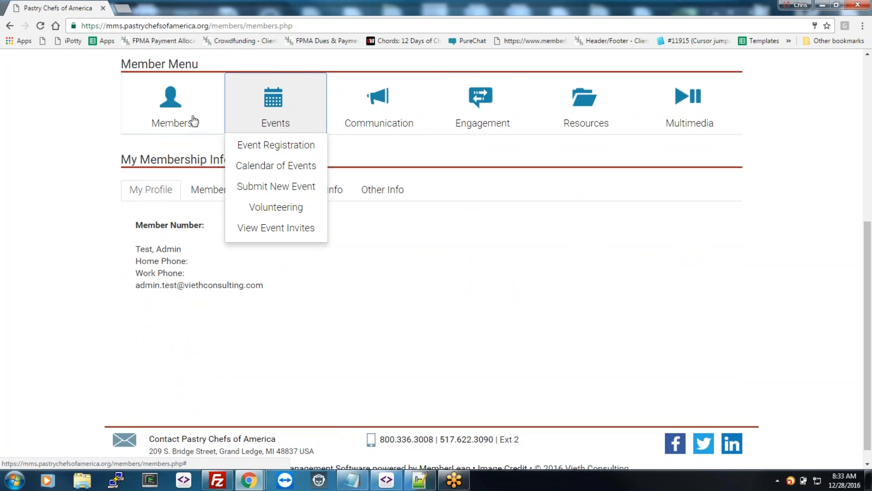
pyautogui.click(568, 111)
pyautogui.click(602, 147)
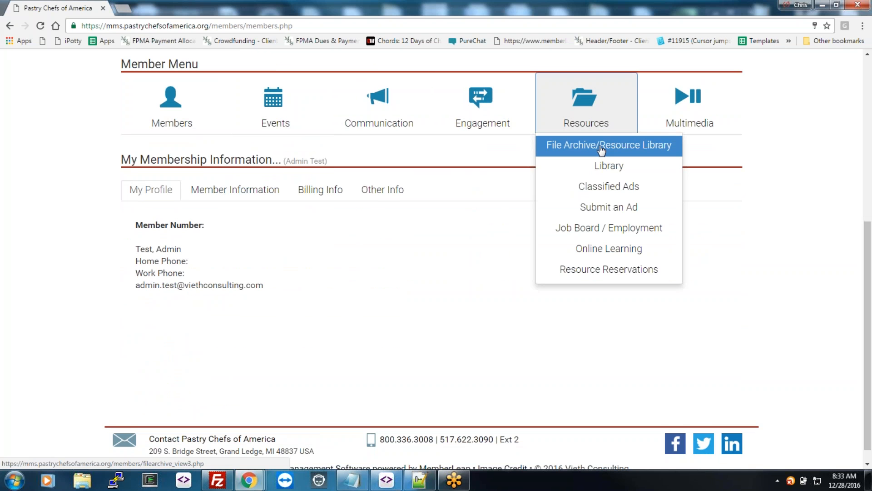
pyautogui.click(488, 117)
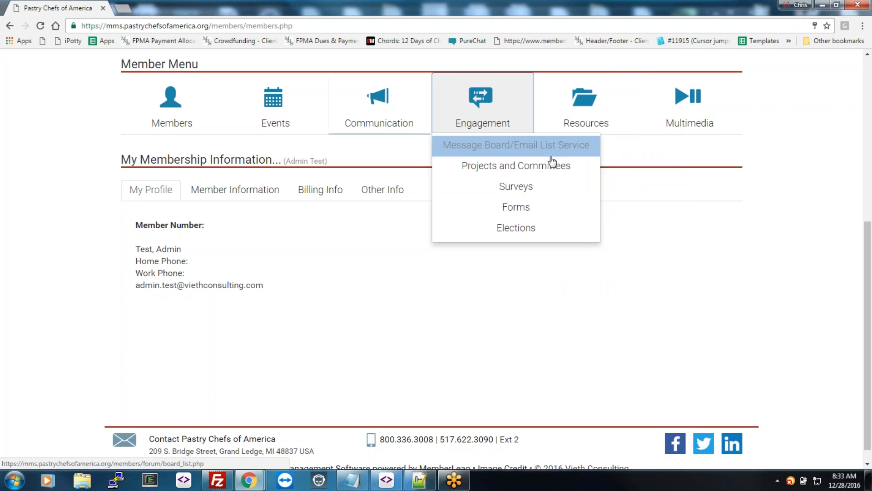
pyautogui.click(496, 302)
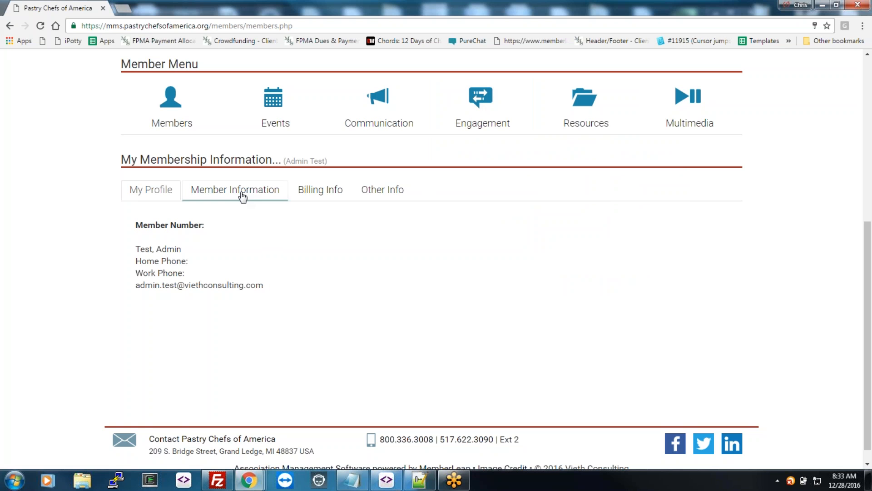
# Step: View the Member Information and Billing Info links, then return to the top
pyautogui.click(241, 195)
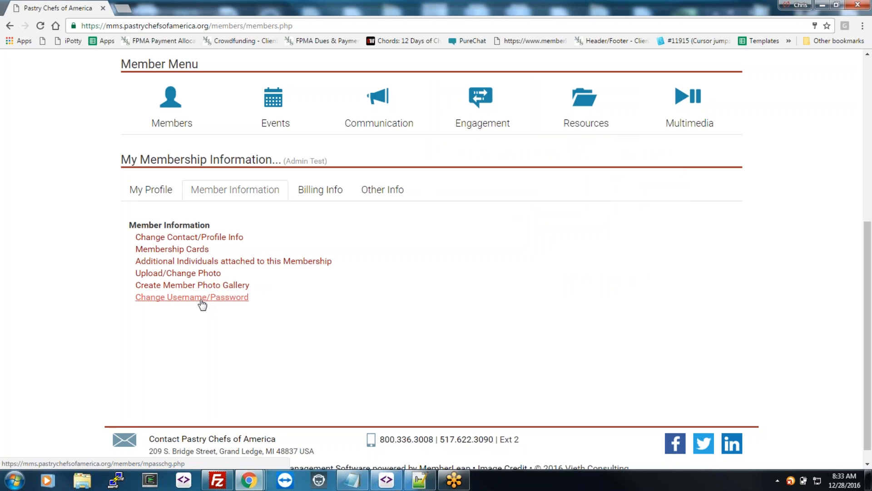
pyautogui.click(329, 190)
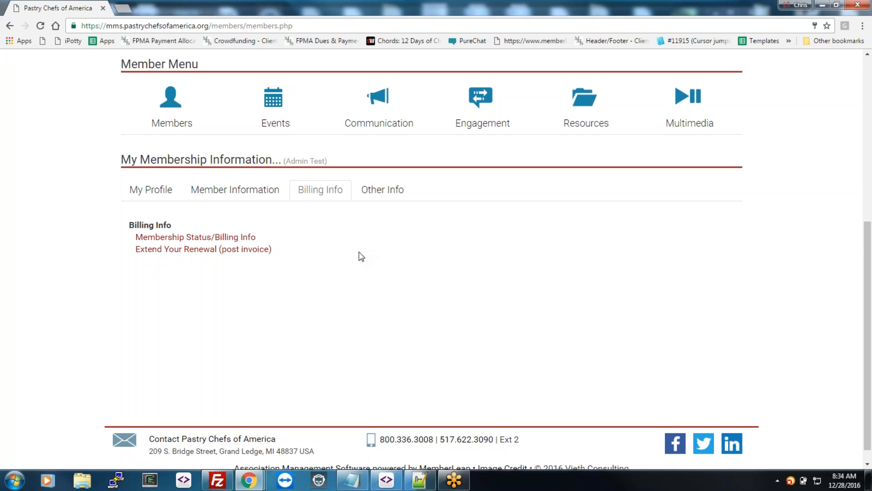
pyautogui.scroll(7, 366, 257)
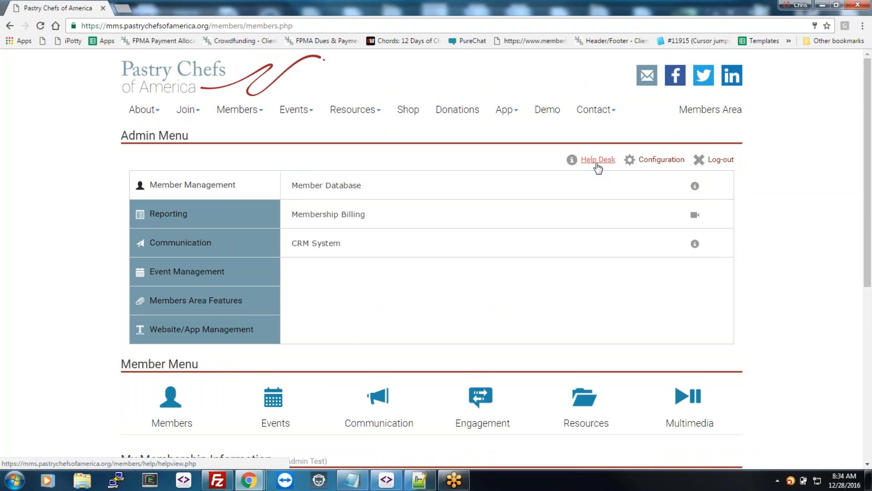
# Step: Open the Help Desk and scroll through its Help Topics
pyautogui.click(597, 163)
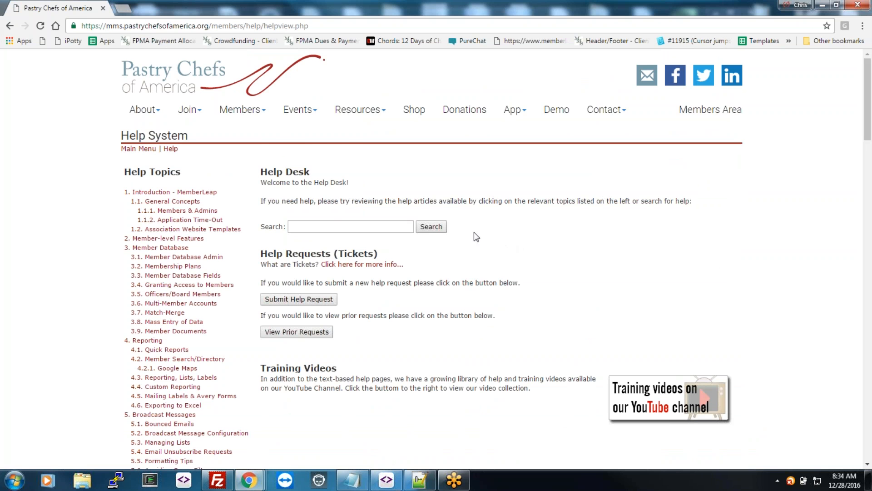
pyautogui.scroll(-2, 114, 202)
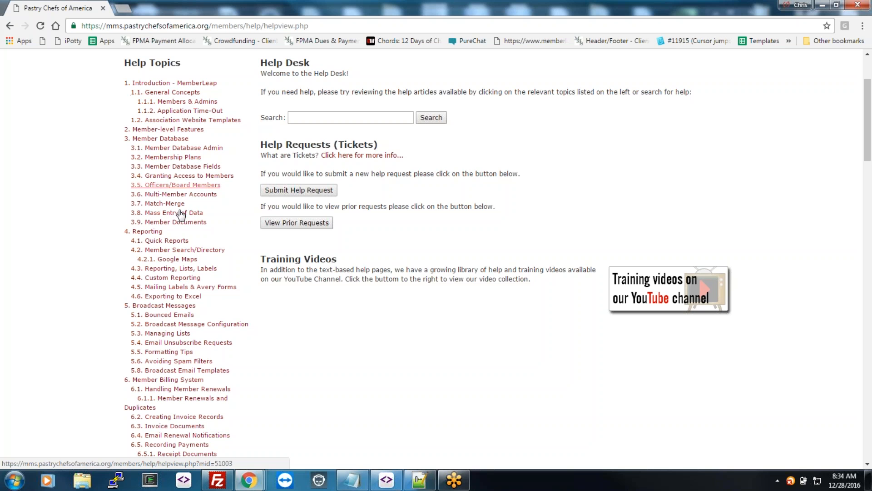
pyautogui.scroll(-2, 186, 245)
pyautogui.scroll(-4, 186, 273)
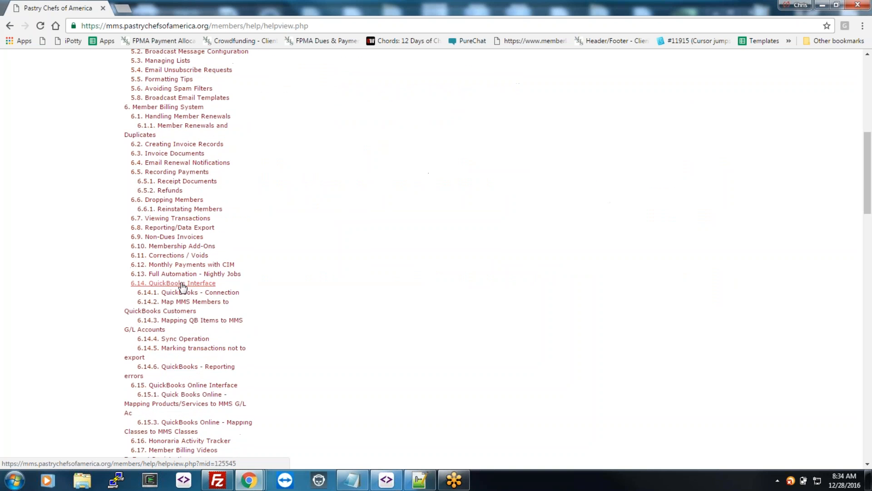
# Step: Focus the help search box, then start a new help request ticket
pyautogui.scroll(8, 184, 291)
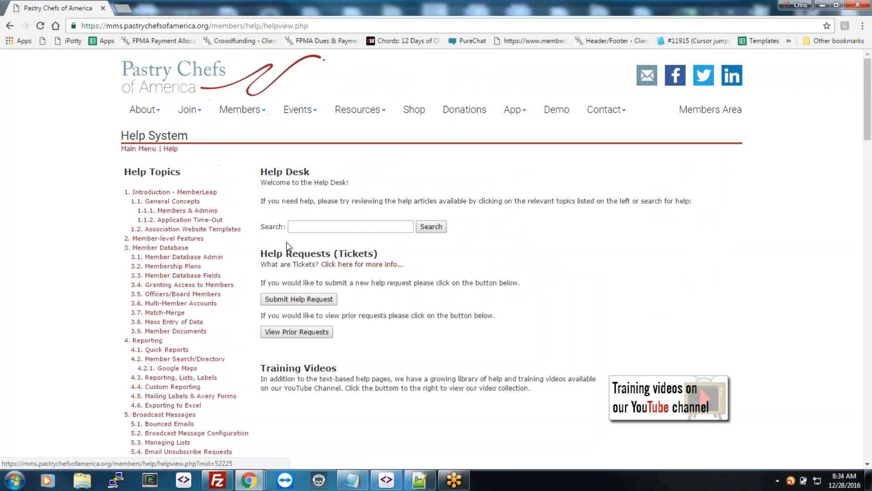
pyautogui.click(307, 231)
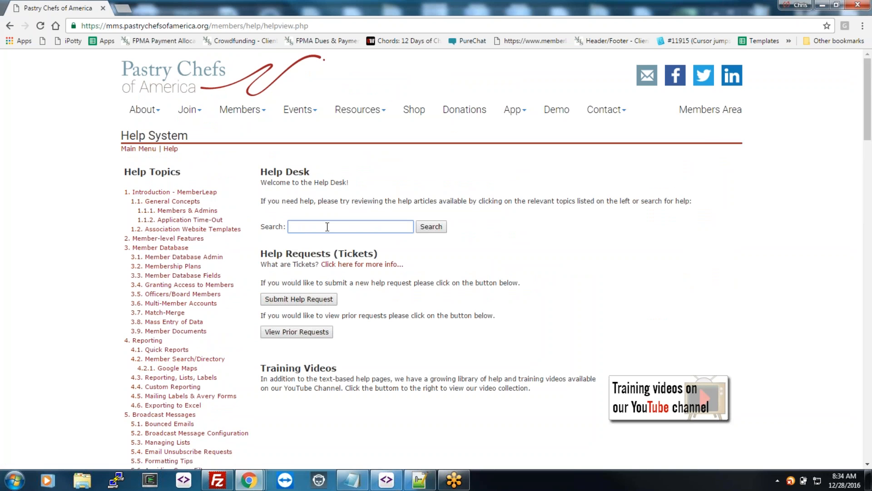
pyautogui.click(309, 299)
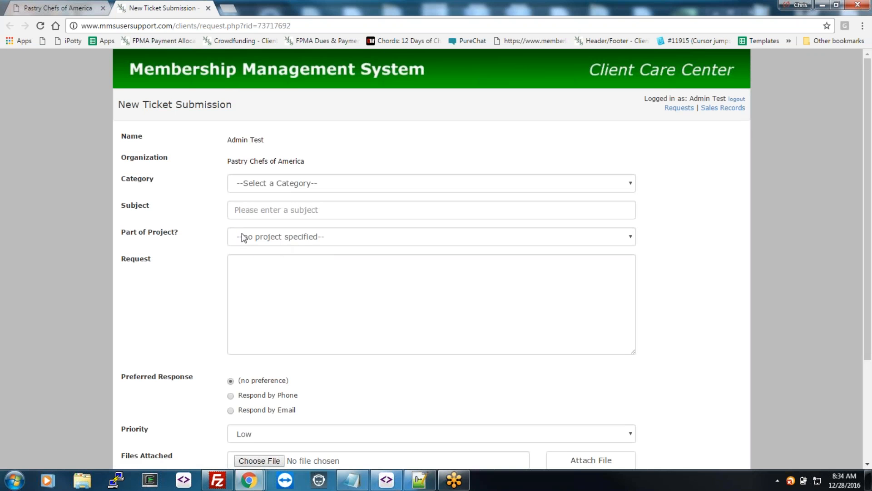
# Step: Close the New Ticket Submission tab to return to the Help System page
pyautogui.click(208, 9)
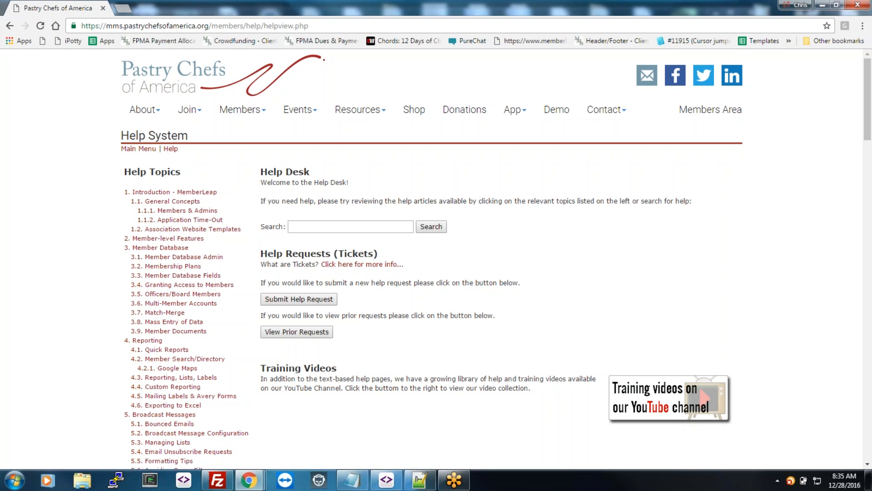
# Step: From the admin main menu, expand Website/App Management and open the Content Manager Menu
pyautogui.click(149, 150)
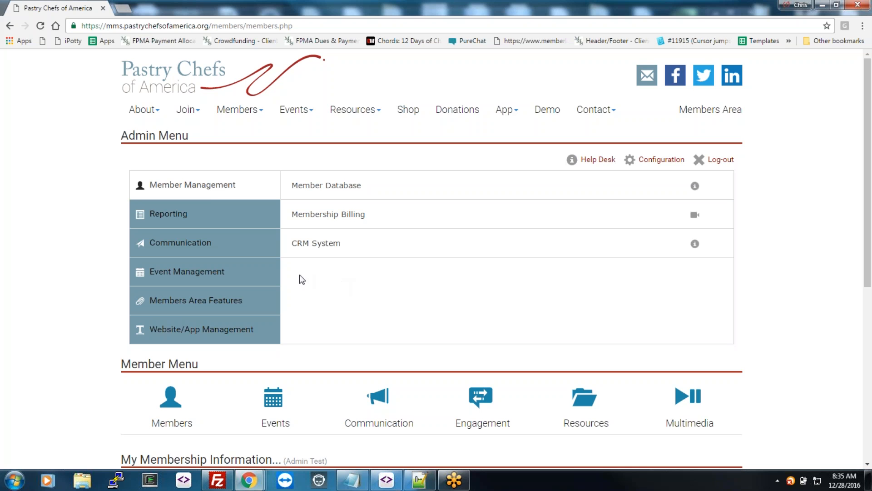
pyautogui.click(176, 329)
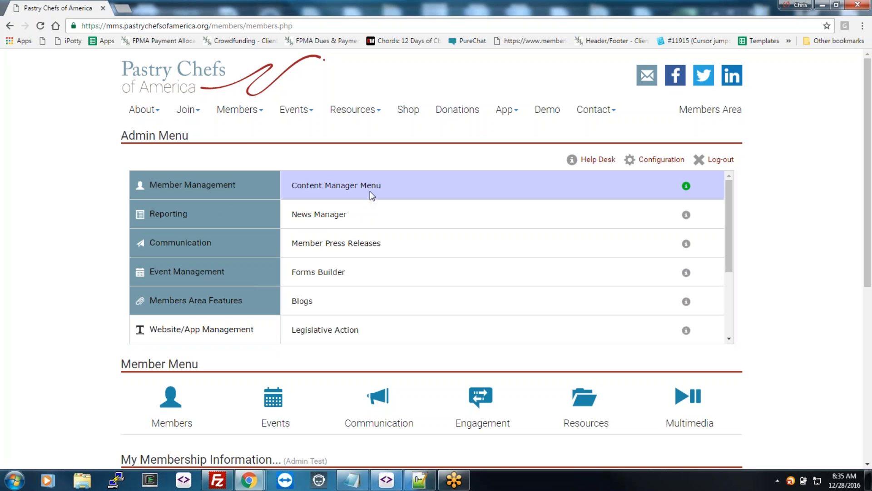
pyautogui.click(371, 188)
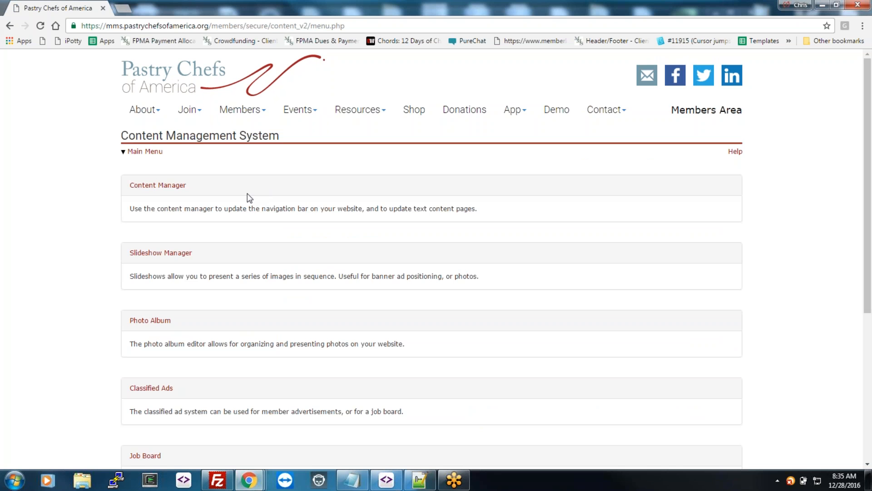
# Step: Open the Content Manager page list, scroll through it, and compare it with the live About menu
pyautogui.click(157, 194)
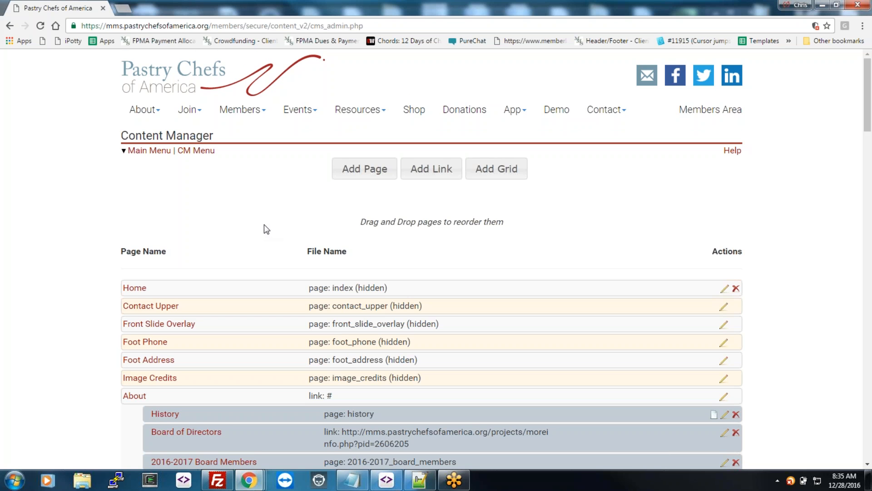
pyautogui.scroll(-2, 264, 225)
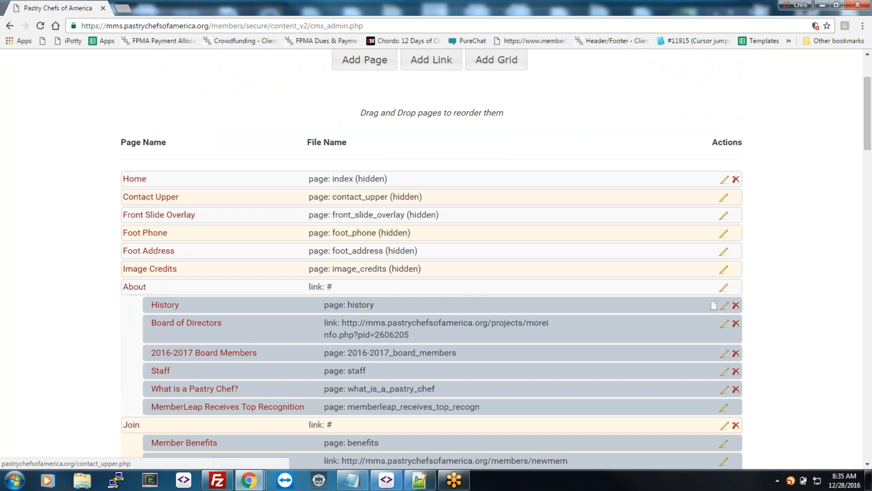
pyautogui.scroll(-4, 195, 268)
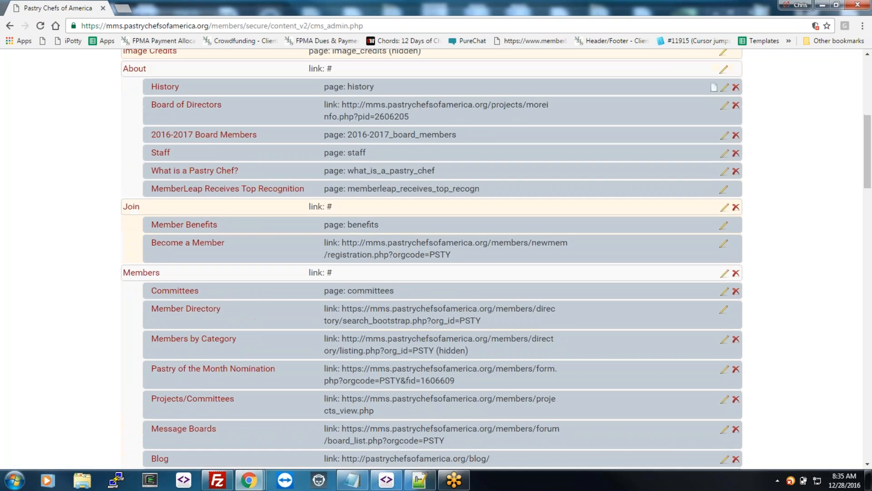
pyautogui.scroll(6, 207, 305)
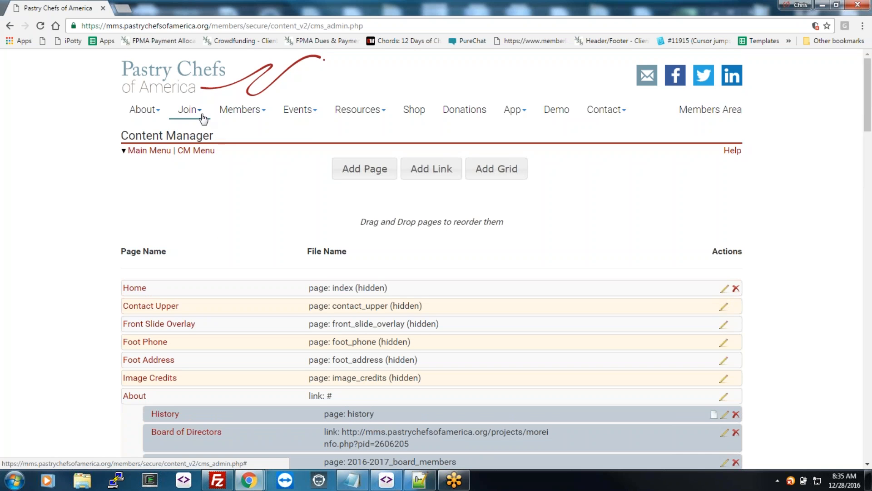
pyautogui.click(151, 117)
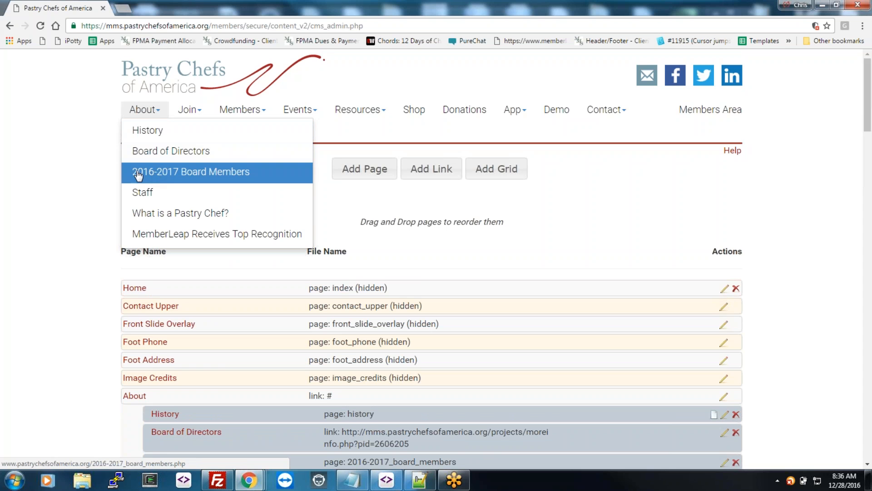
pyautogui.click(101, 340)
pyautogui.scroll(-3, 101, 339)
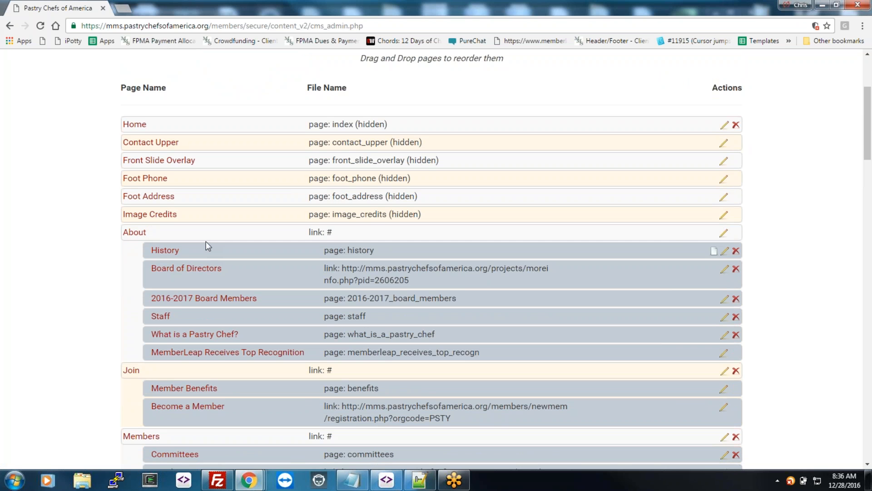
pyautogui.scroll(1, 514, 224)
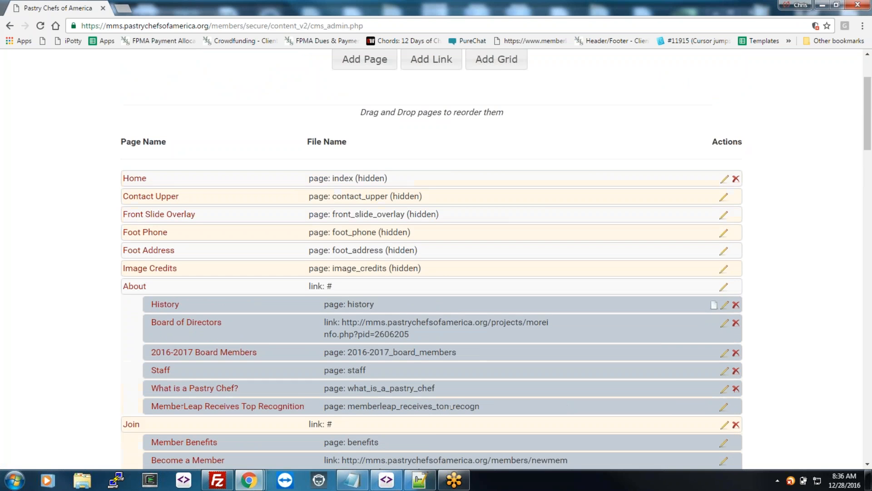
pyautogui.scroll(1, 451, 407)
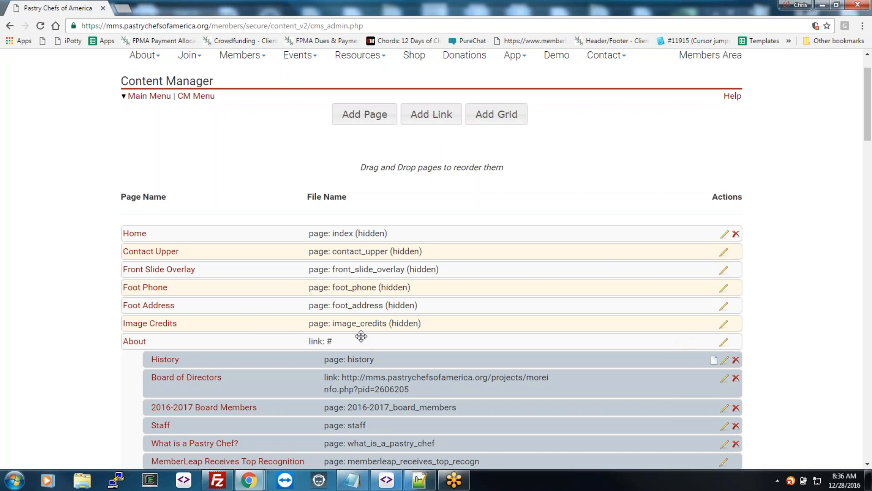
# Step: Add 'More info' on the History page's empty third line and publish it to the site
pyautogui.click(724, 360)
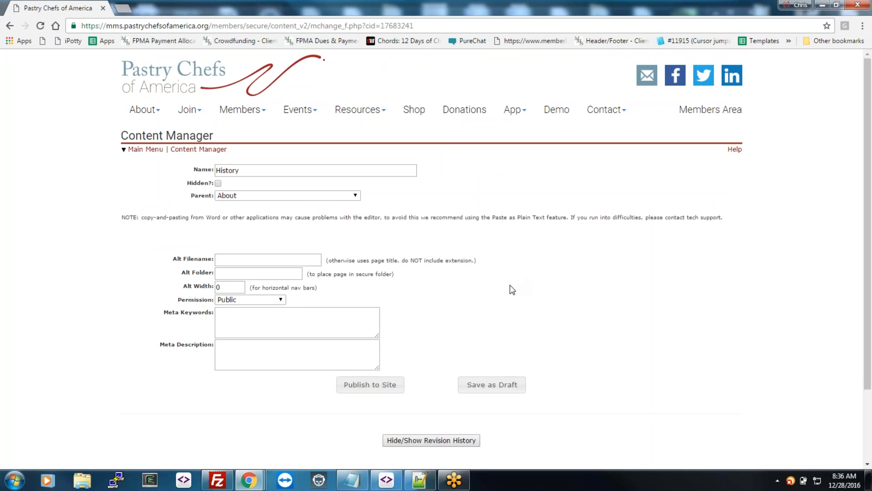
pyautogui.scroll(-2, 517, 352)
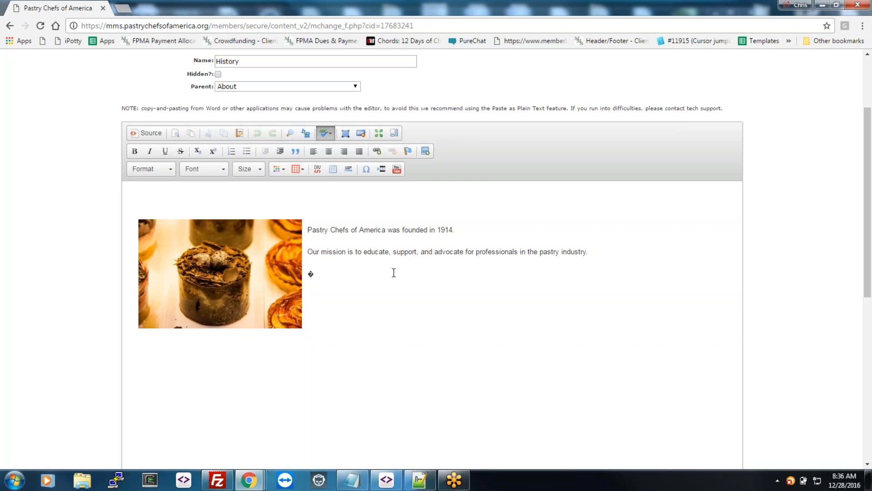
pyautogui.hotkey('ctrl', 'a')
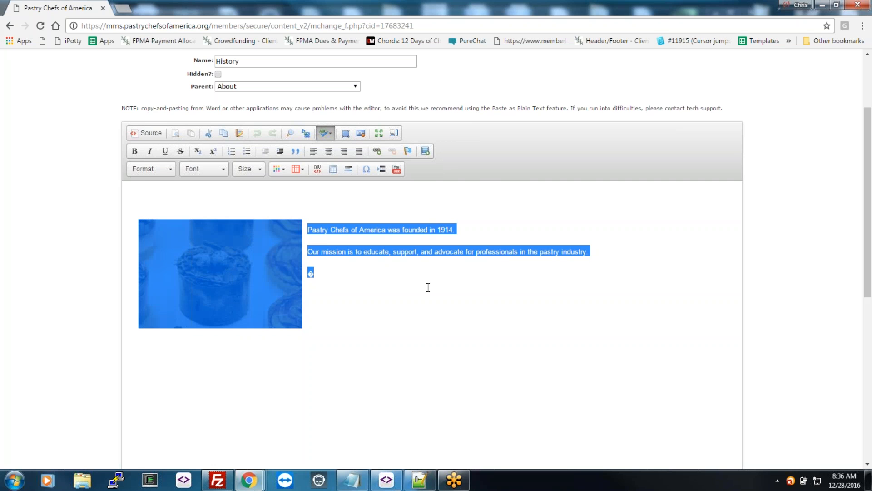
pyautogui.click(376, 276)
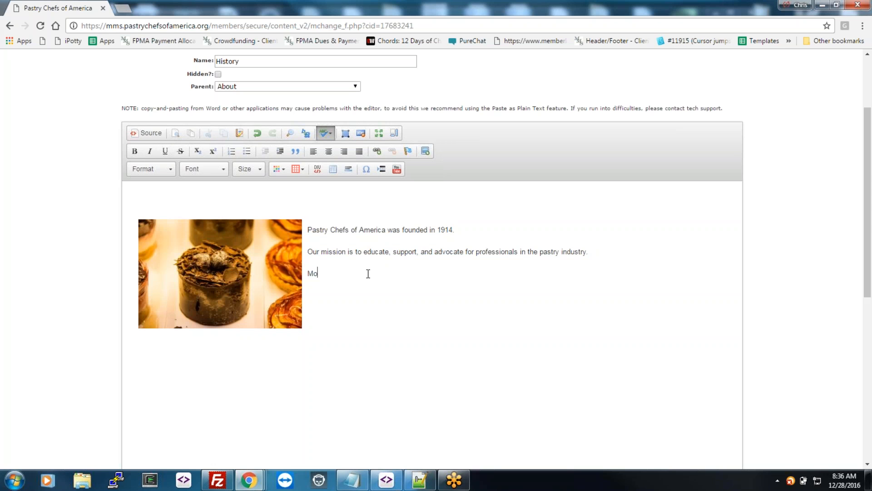
pyautogui.write('More info here..')
pyautogui.scroll(-5, 368, 273)
pyautogui.click(371, 437)
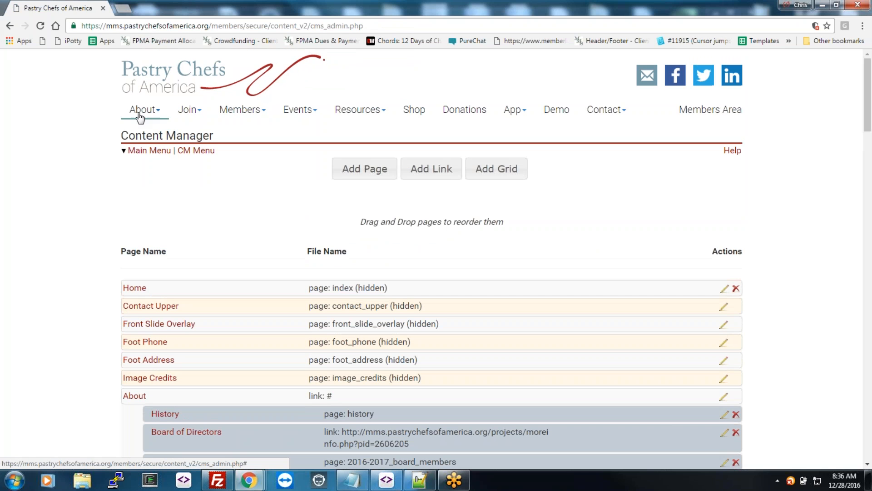
# Step: Preview the live About > History page in a new tab, then close it
pyautogui.moveTo(139, 114)
pyautogui.rightClick(153, 131)
pyautogui.click(191, 138)
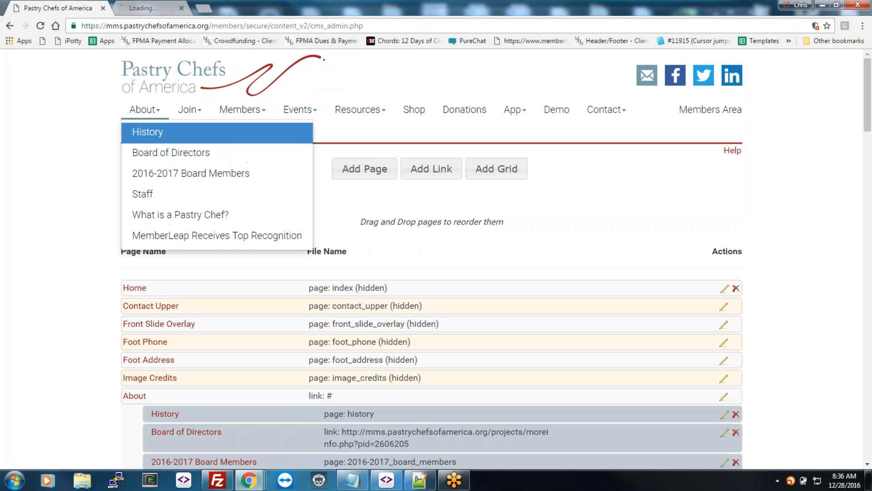
pyautogui.click(161, 9)
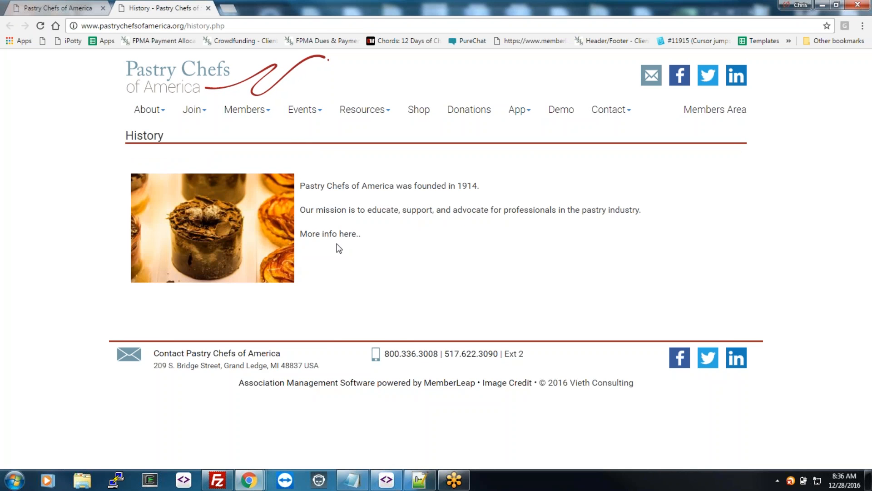
pyautogui.click(208, 9)
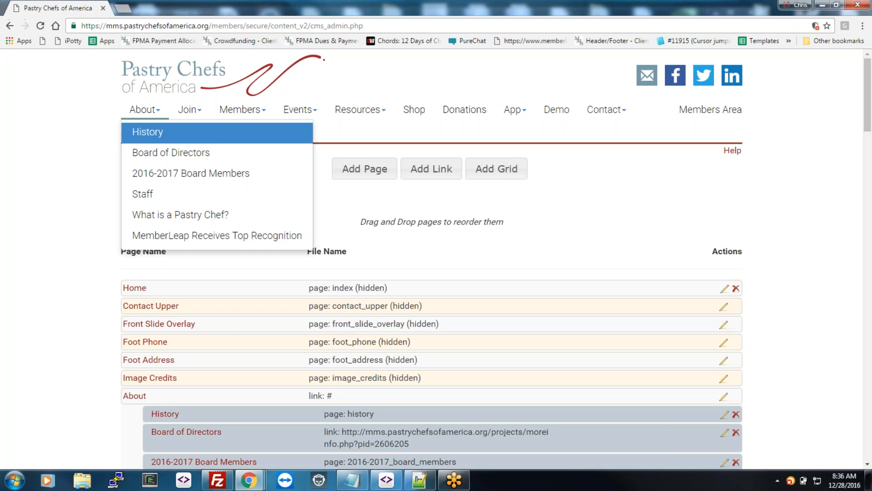
# Step: Close the About menu and bring up the Add Link form for a new navigation link
pyautogui.click(804, 234)
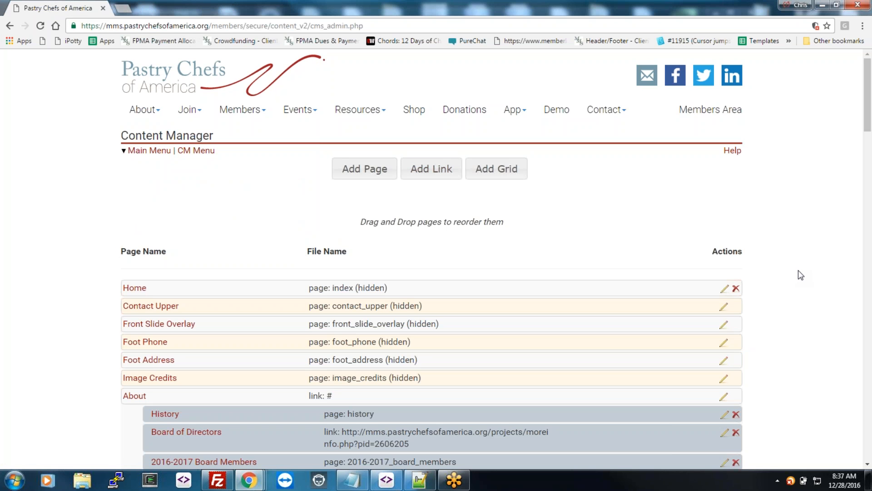
pyautogui.scroll(-15, 800, 276)
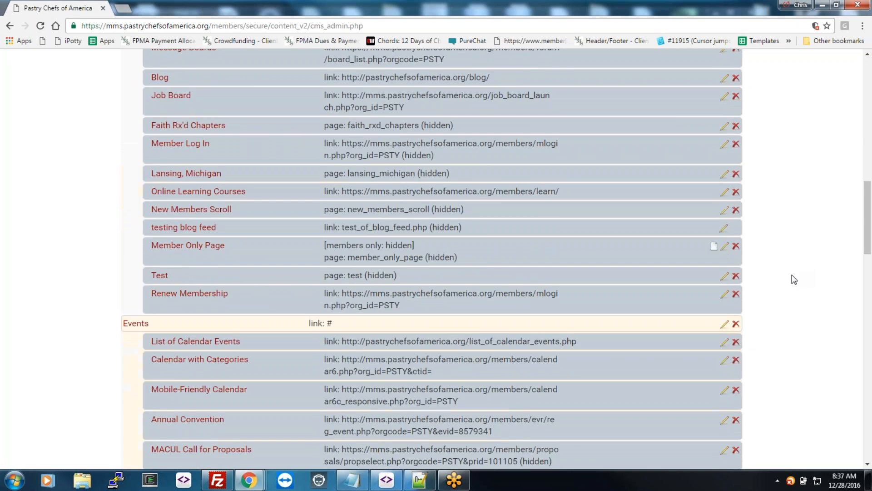
pyautogui.scroll(-20, 779, 279)
pyautogui.scroll(8, 779, 284)
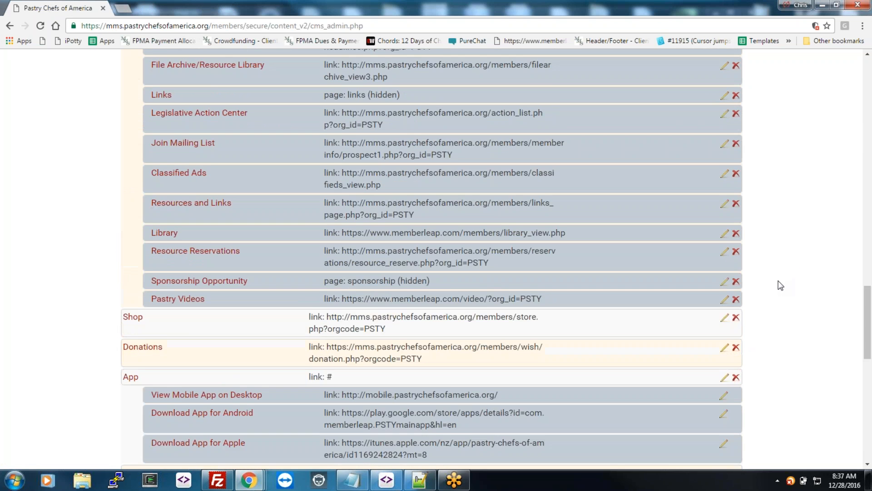
pyautogui.scroll(20, 781, 284)
pyautogui.click(477, 174)
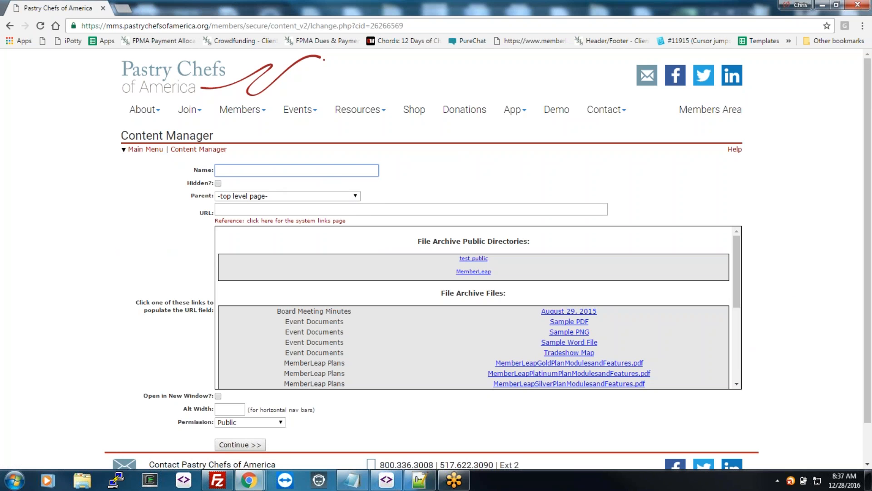
pyautogui.write('CNN')
pyautogui.click(269, 209)
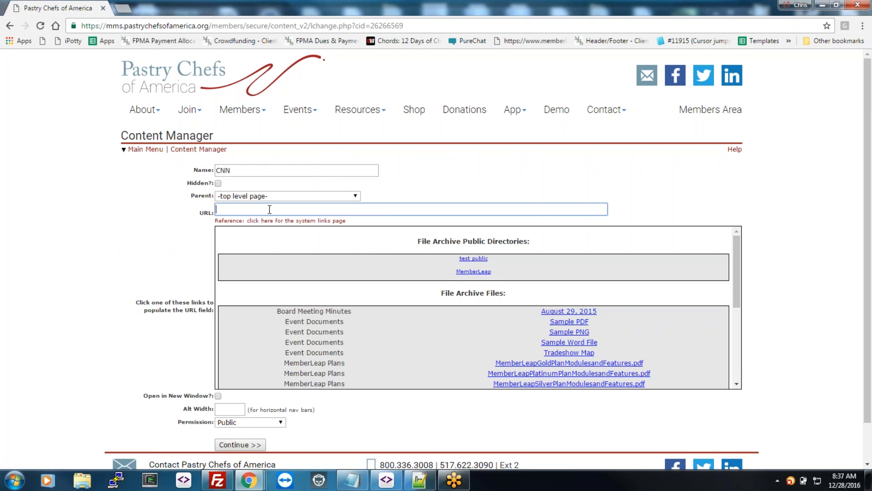
pyautogui.write('http://www.')
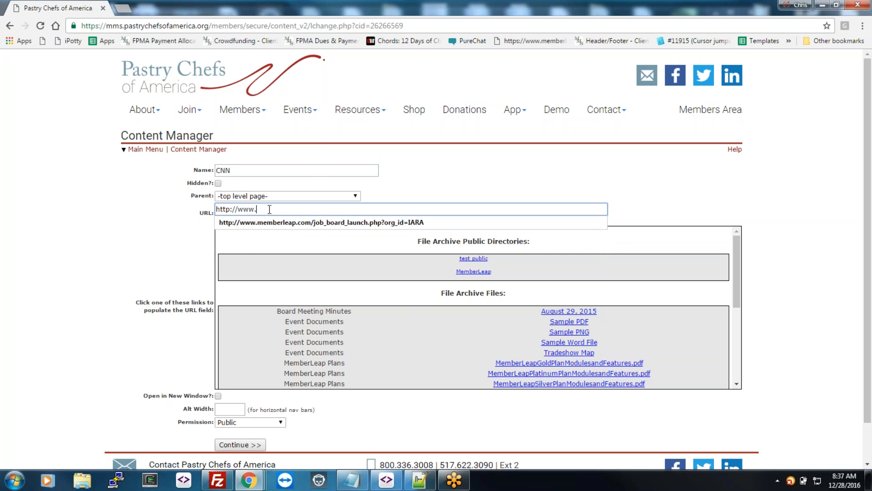
pyautogui.write('cnn.com')
pyautogui.press('Return')
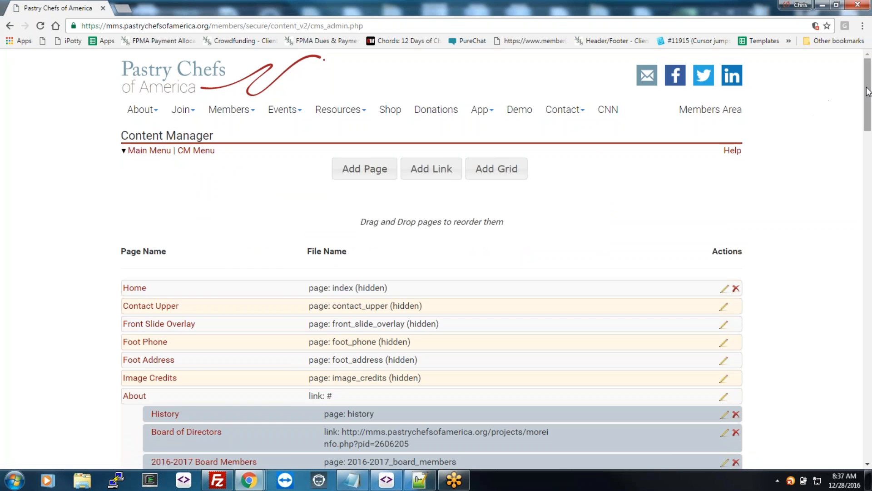
# Step: Delete the CNN link, confirming the prompt, and open the Home page for editing
pyautogui.moveTo(869, 121); pyautogui.dragTo(839, 429)
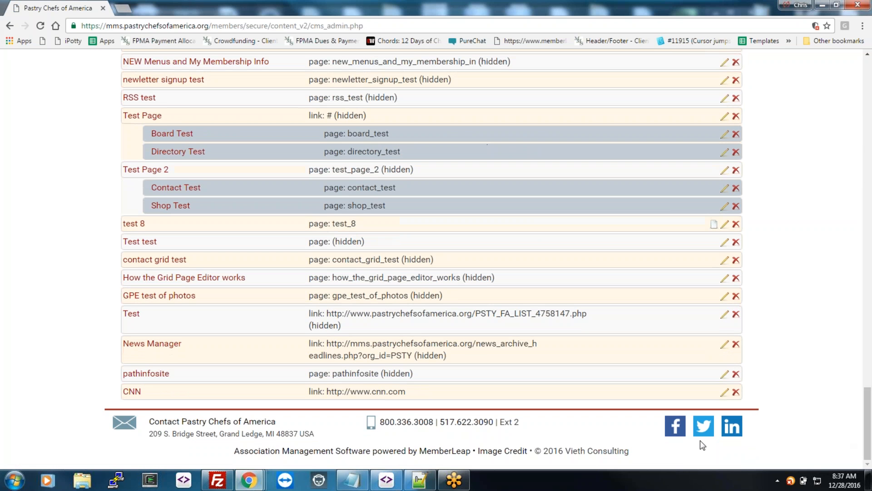
pyautogui.click(736, 392)
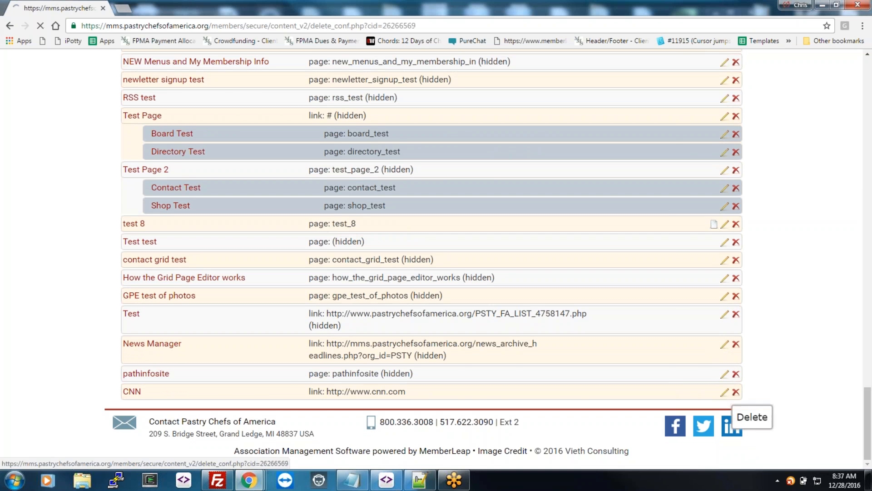
pyautogui.click(435, 223)
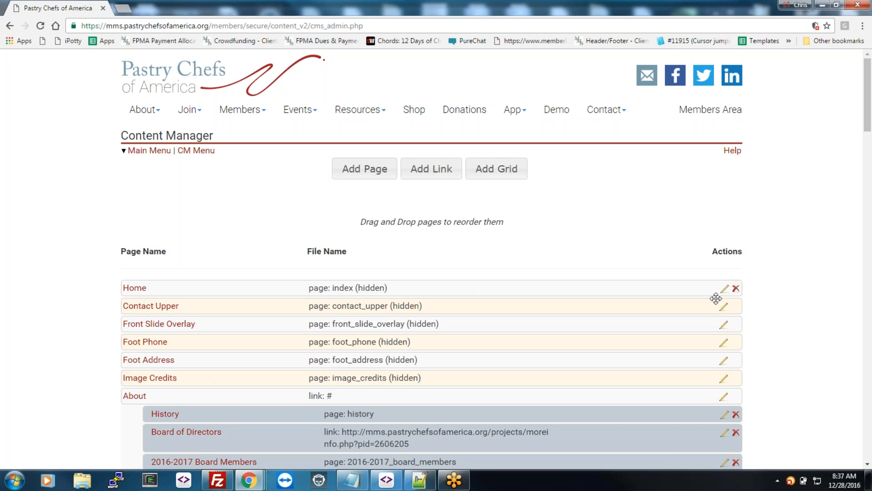
pyautogui.click(726, 289)
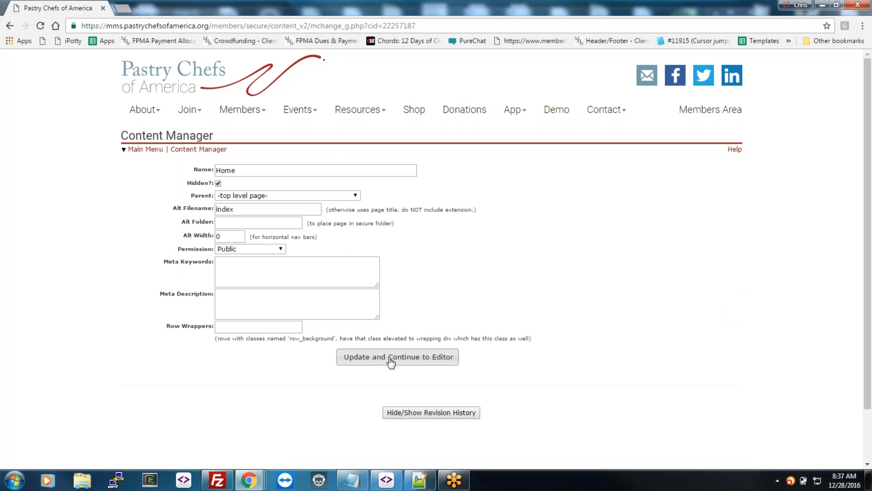
# Step: Save the Home page settings and add a Text/HTML row under NEWS_1 in the layout grid
pyautogui.click(391, 357)
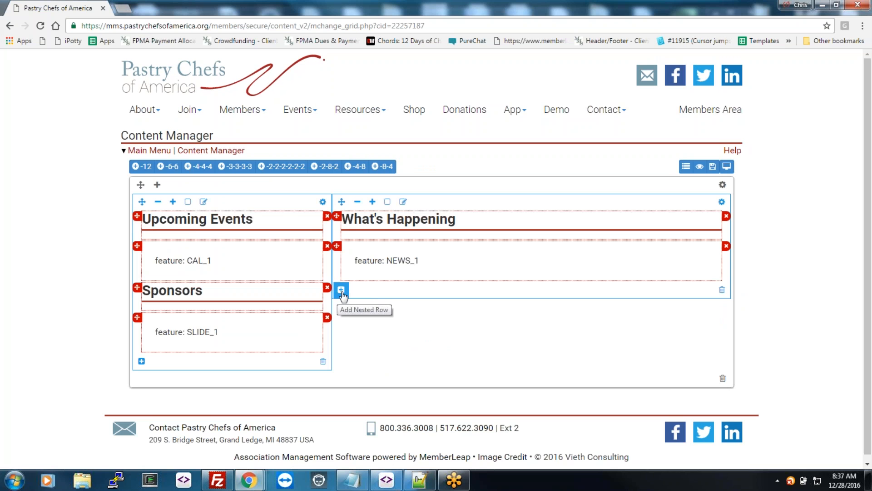
pyautogui.moveTo(137, 288)
pyautogui.mouseDown()
pyautogui.moveTo(136, 218)
pyautogui.moveTo(135, 291)
pyautogui.mouseUp()
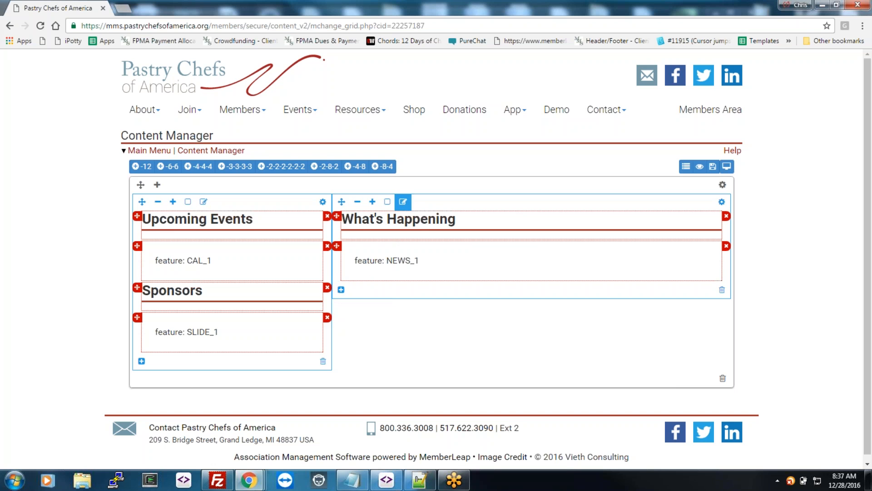
pyautogui.click(405, 202)
pyautogui.click(388, 290)
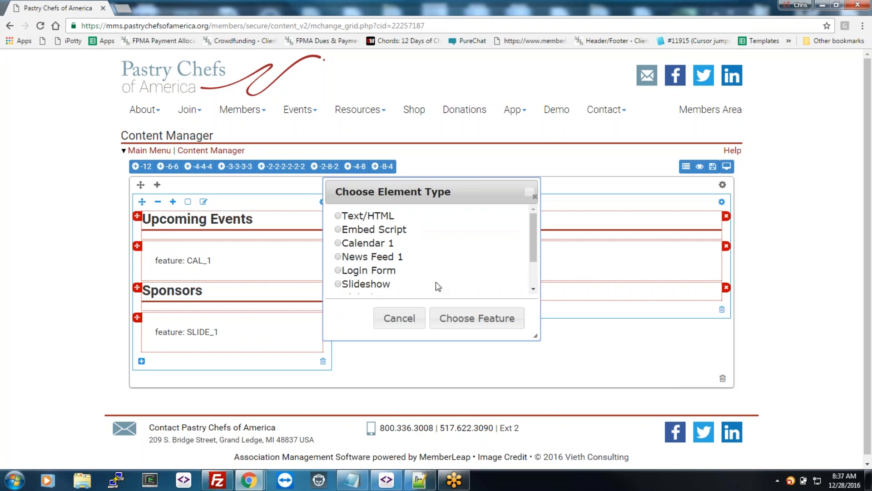
pyautogui.click(348, 216)
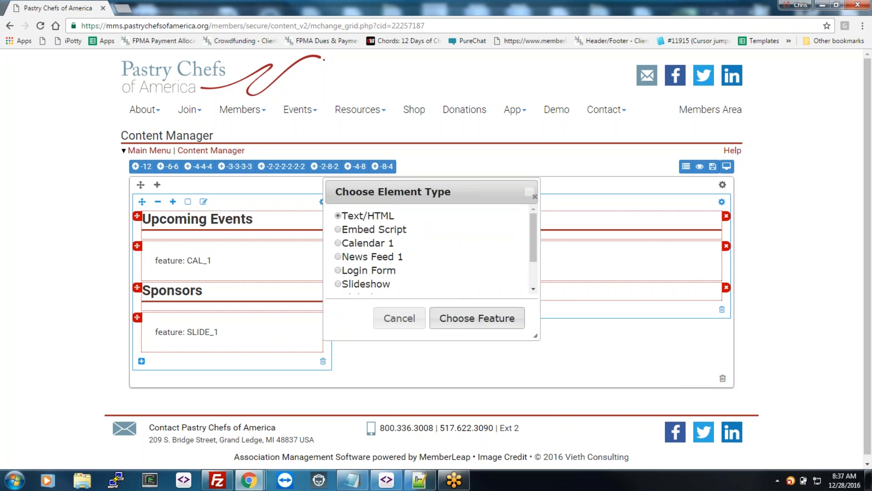
pyautogui.click(473, 318)
# Step: Replace the new row's placeholder with the sample text 'text here'
pyautogui.click(445, 288)
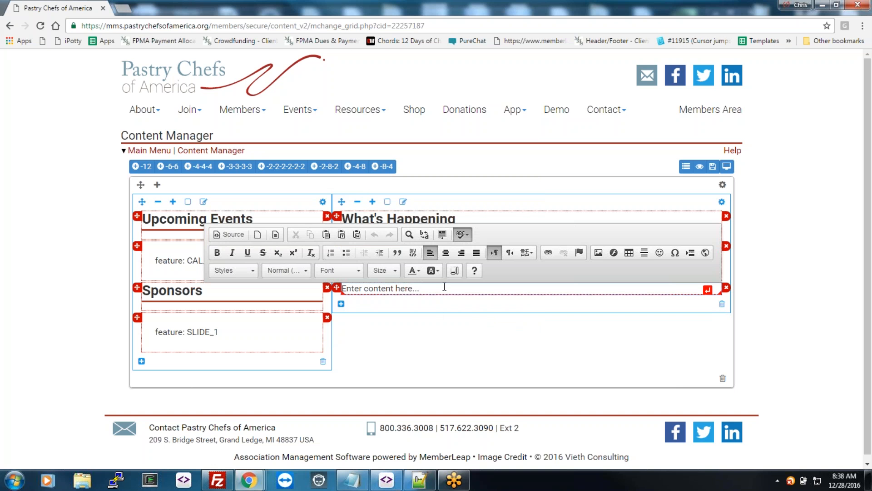
pyautogui.press('BackSpace')
pyautogui.press('BackSpace')
pyautogui.press('BackSpace')
pyautogui.press('BackSpace')
pyautogui.press('BackSpace')
pyautogui.press('BackSpace')
pyautogui.press('BackSpace')
pyautogui.press('BackSpace')
pyautogui.press('BackSpace')
pyautogui.press('BackSpace')
pyautogui.press('BackSpace')
pyautogui.press('BackSpace')
pyautogui.press('BackSpace')
pyautogui.press('BackSpace')
pyautogui.press('BackSpace')
pyautogui.press('BackSpace')
pyautogui.press('BackSpace')
pyautogui.press('BackSpace')
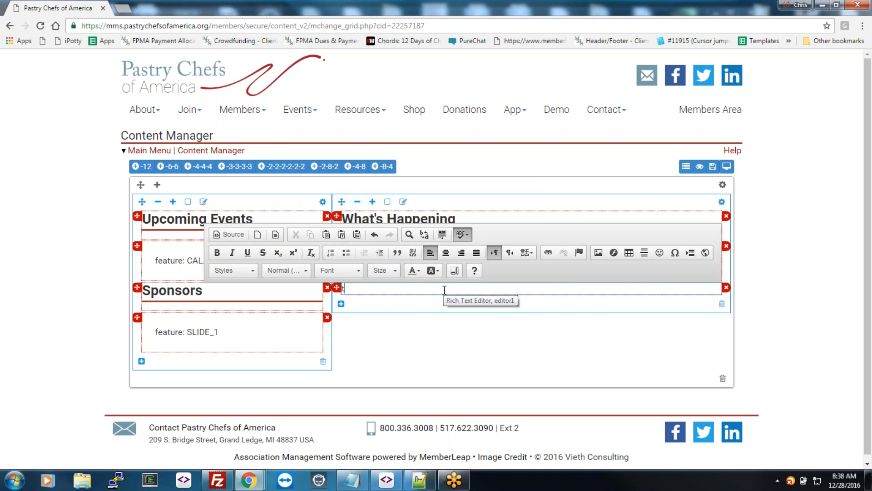
pyautogui.write('ext here')
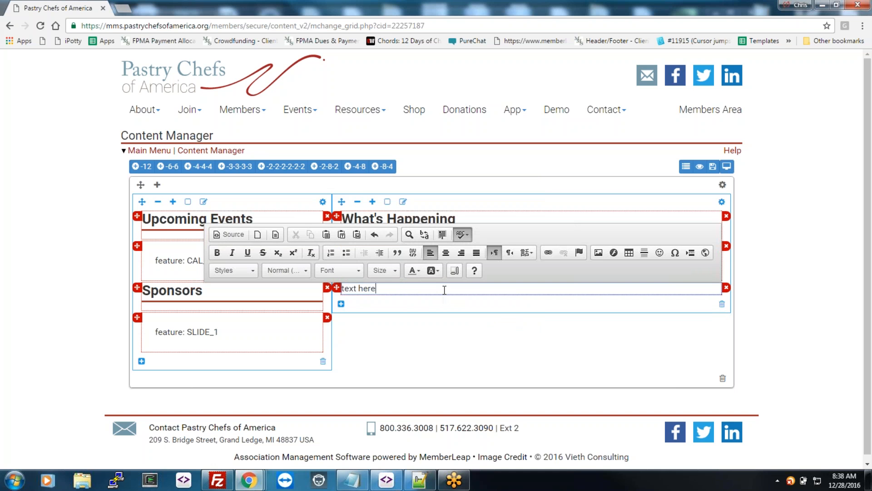
pyautogui.click(445, 331)
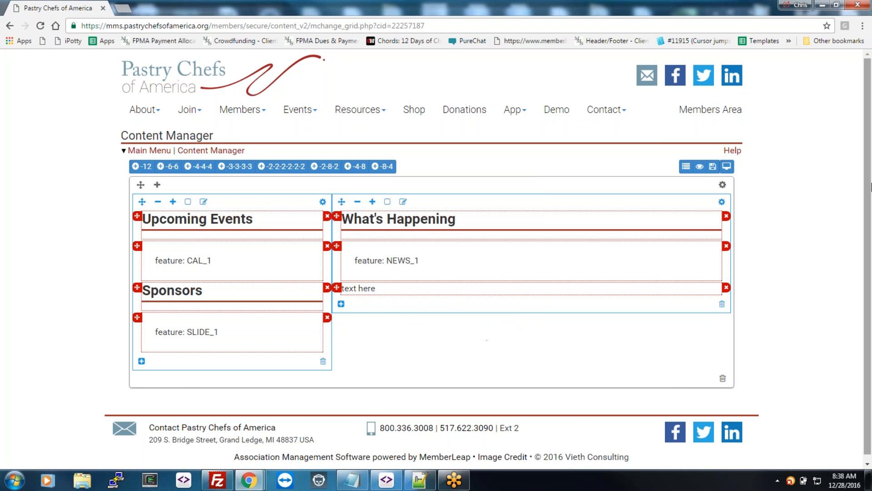
# Step: Resize and re-maximize the browser, delete the 'text here' row, and return to Content Manager
pyautogui.click(838, 6)
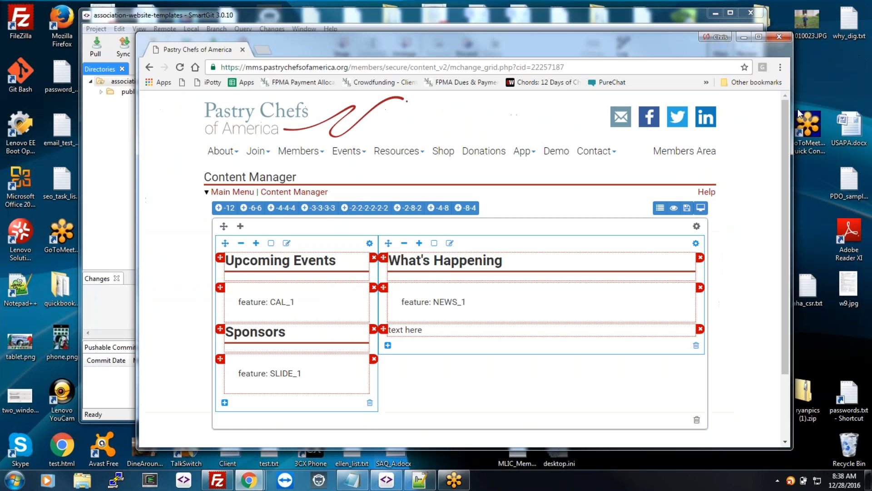
pyautogui.moveTo(710, 136); pyautogui.dragTo(787, 151)
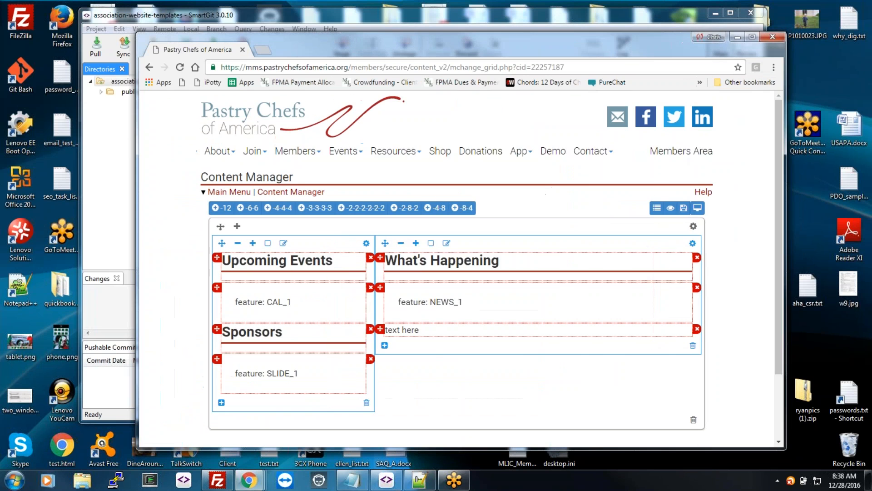
pyautogui.moveTo(621, 48); pyautogui.dragTo(695, 22)
pyautogui.doubleClick(705, 23)
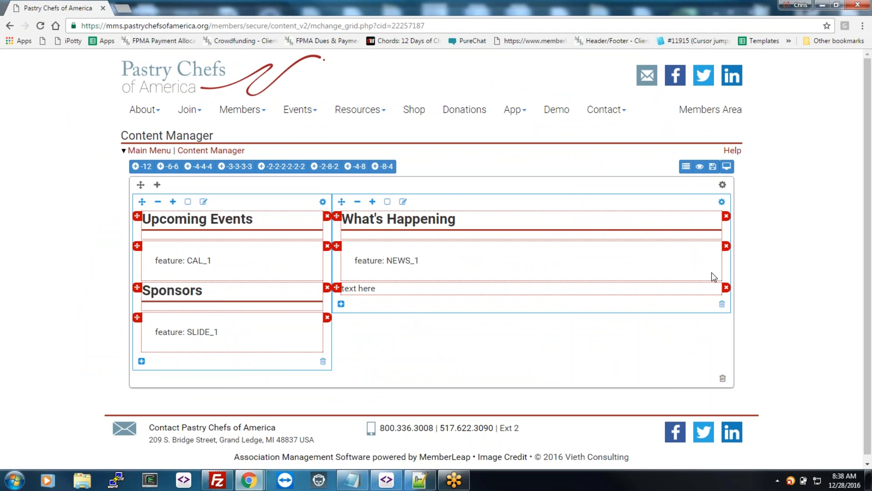
pyautogui.click(726, 288)
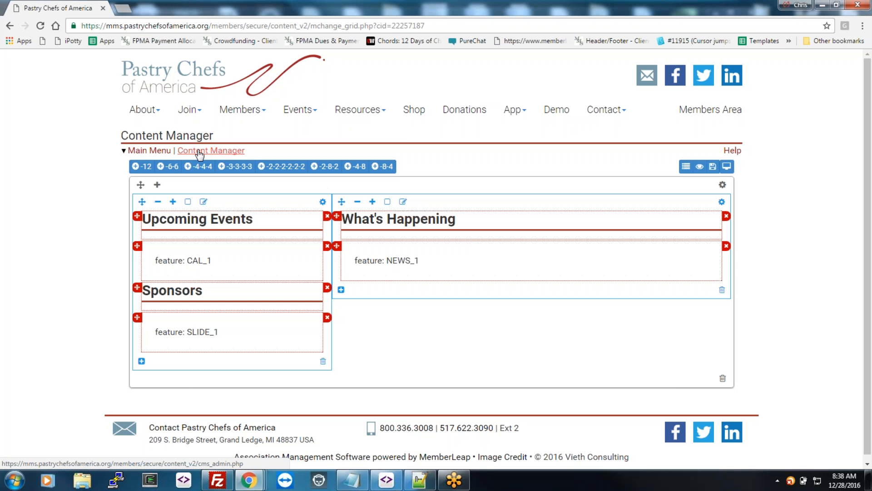
pyautogui.click(199, 153)
# Step: Open the Slideshow Manager and review the Large Slide slideshow's three pastry slides
pyautogui.click(209, 152)
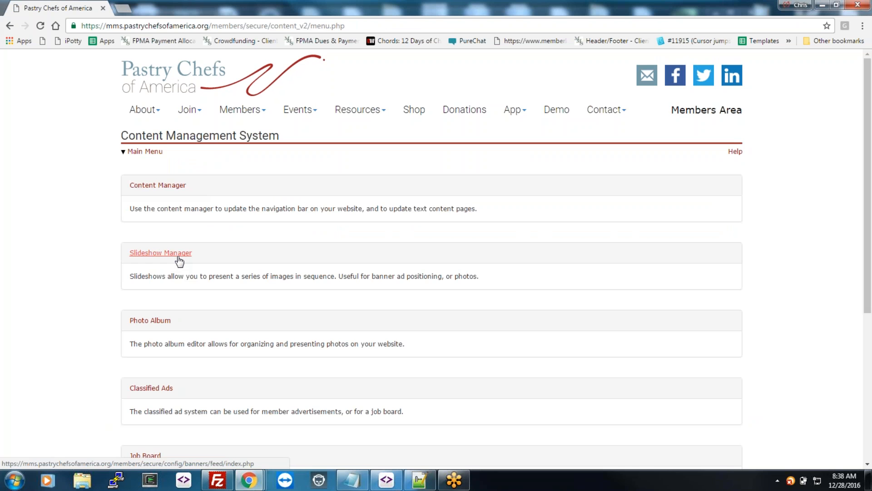
pyautogui.click(178, 254)
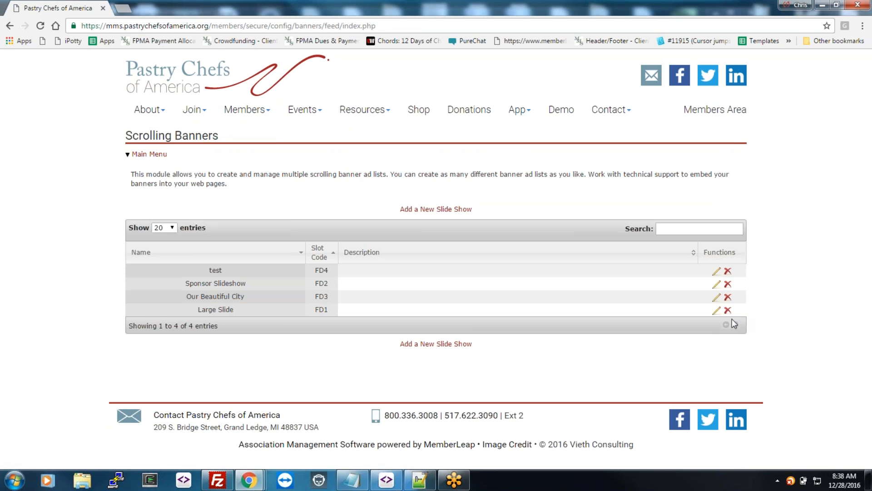
pyautogui.click(717, 312)
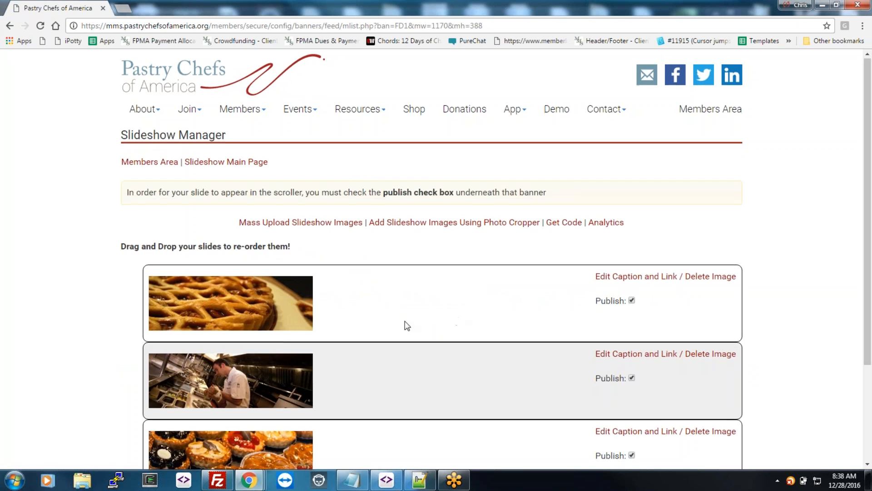
pyautogui.scroll(-2, 402, 327)
pyautogui.scroll(3, 367, 250)
pyautogui.scroll(-1, 363, 254)
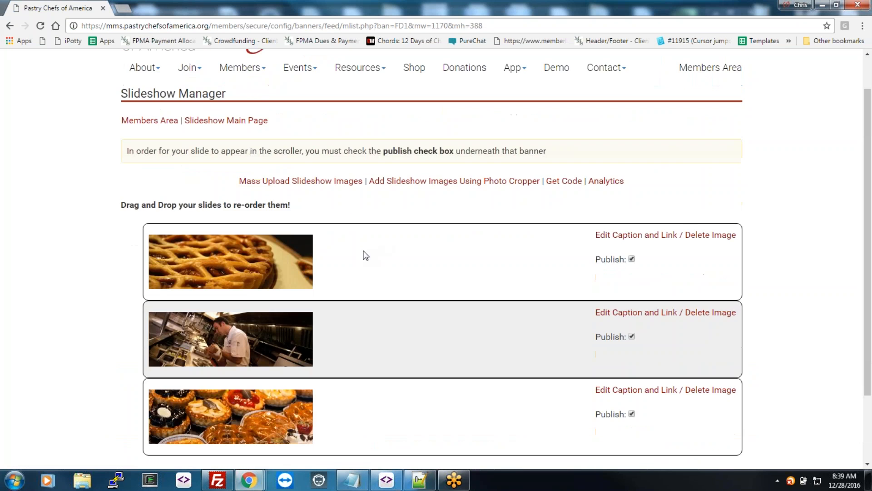
# Step: Look at the Photo Cropper, go back to the slides, then return to the Members Area admin menu
pyautogui.click(411, 172)
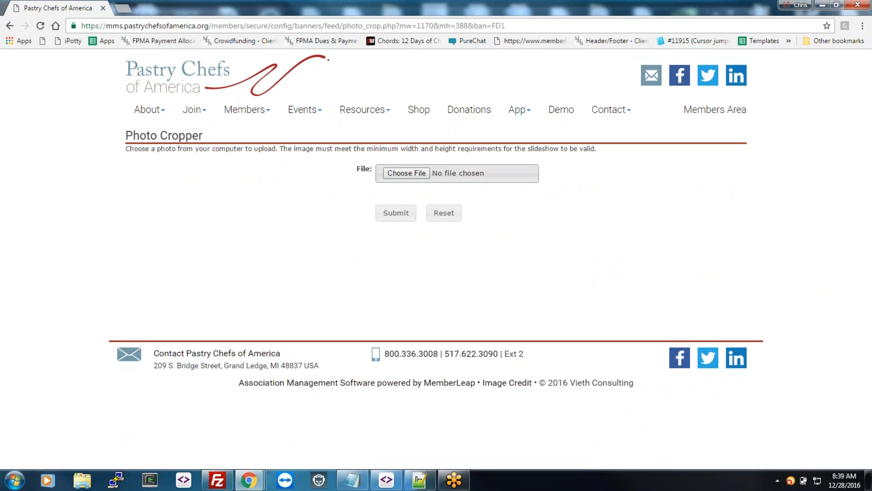
pyautogui.click(10, 26)
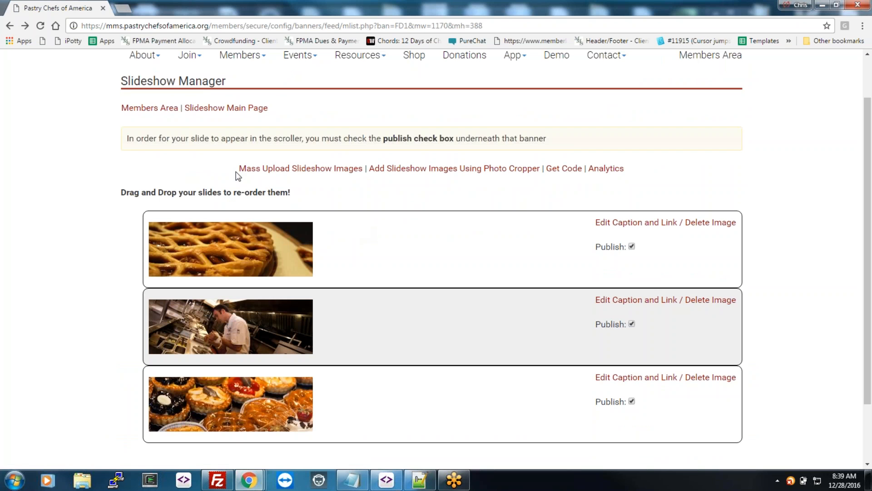
pyautogui.click(150, 113)
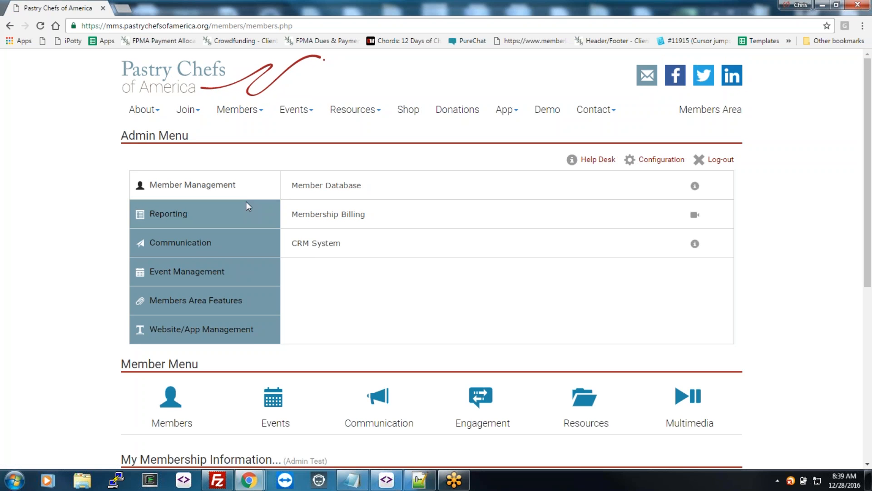
# Step: Browse the Content Manager Menu under Website/App Management, then return to the main admin menu
pyautogui.click(201, 334)
pyautogui.click(361, 193)
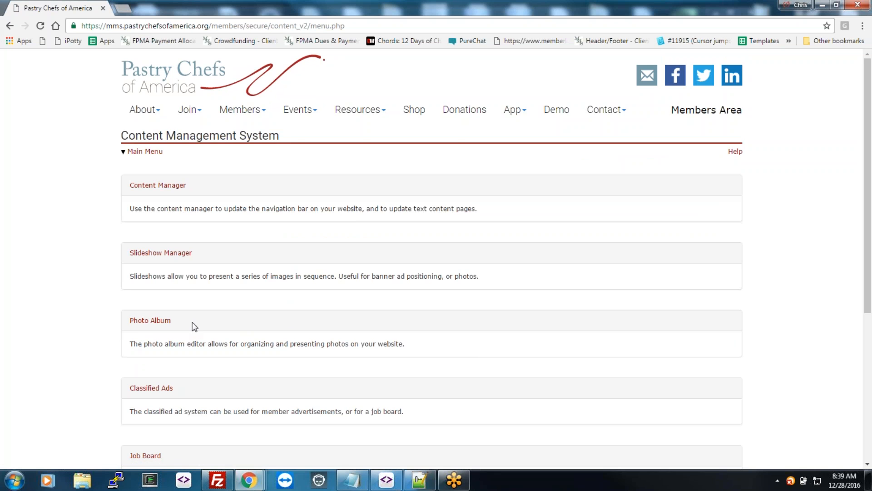
pyautogui.scroll(-2, 185, 313)
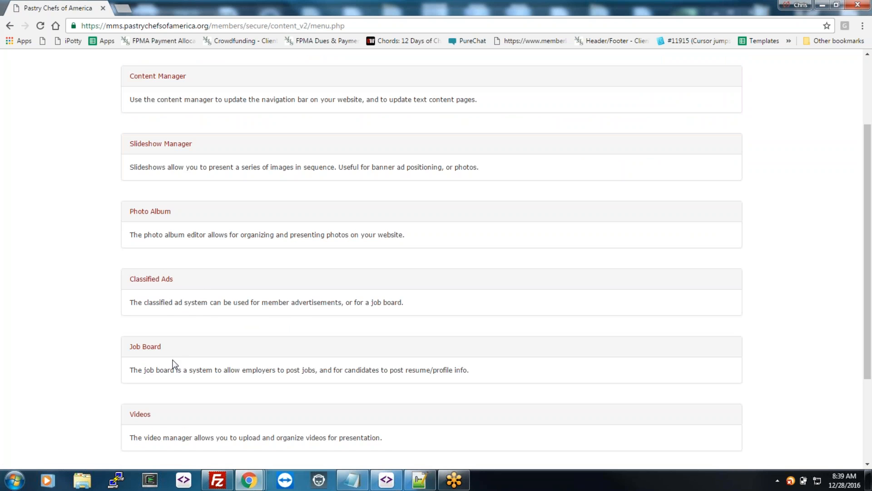
pyautogui.scroll(-1, 200, 391)
pyautogui.scroll(-1, 203, 375)
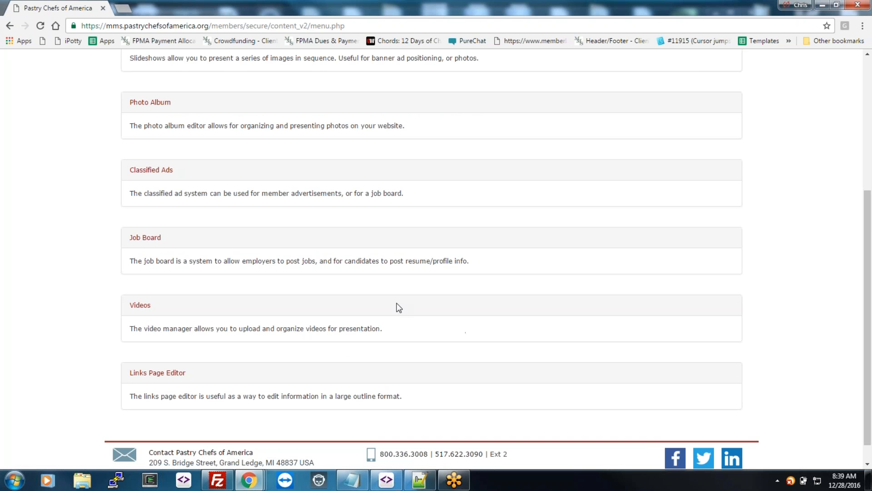
pyautogui.scroll(4, 399, 308)
pyautogui.click(144, 151)
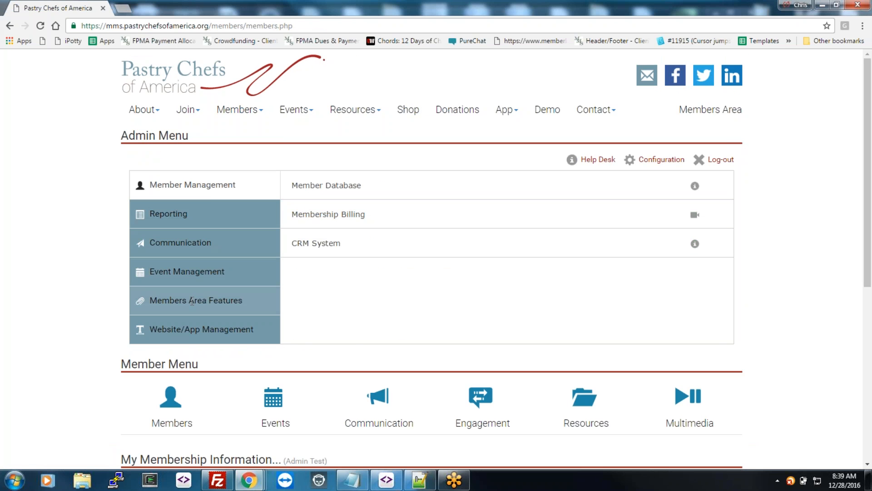
# Step: Expand the Members Area Features, Event Management and Communication sections, then open the News Manager
pyautogui.click(204, 300)
pyautogui.click(200, 271)
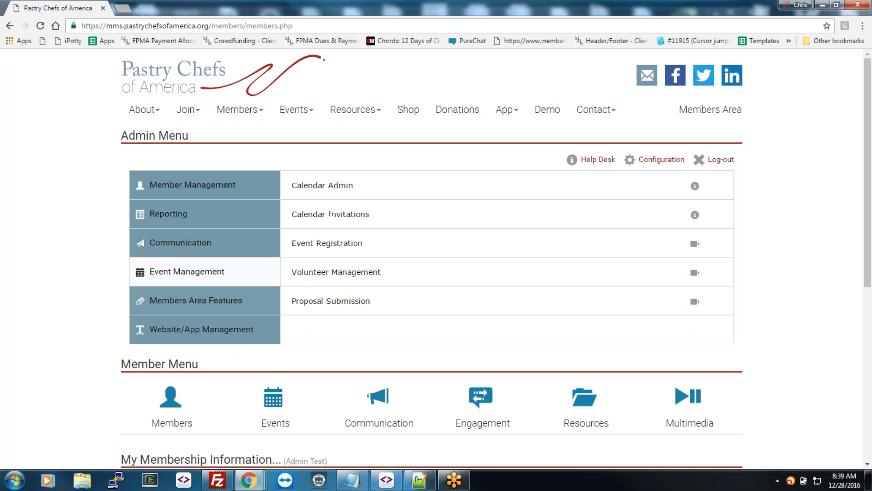
pyautogui.click(198, 243)
pyautogui.click(205, 331)
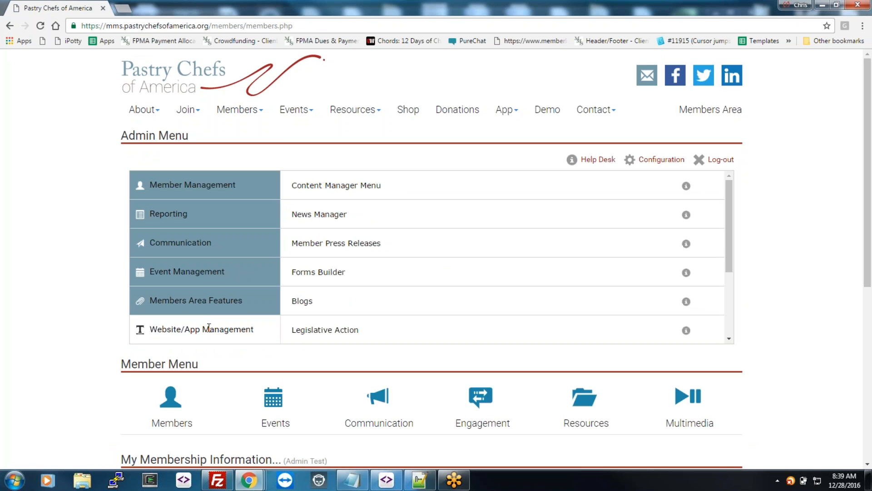
pyautogui.click(317, 226)
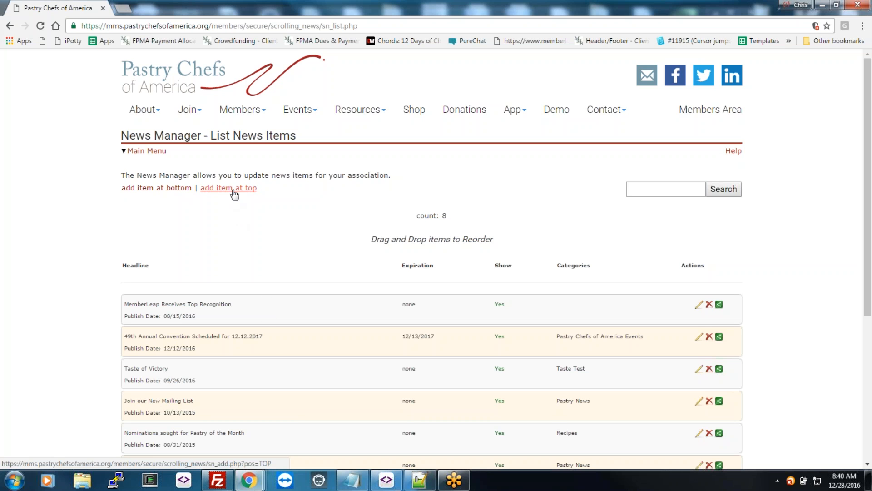
# Step: Add a news item headlined 'Sample News' with the short description 'enter a blurb here...'
pyautogui.click(233, 190)
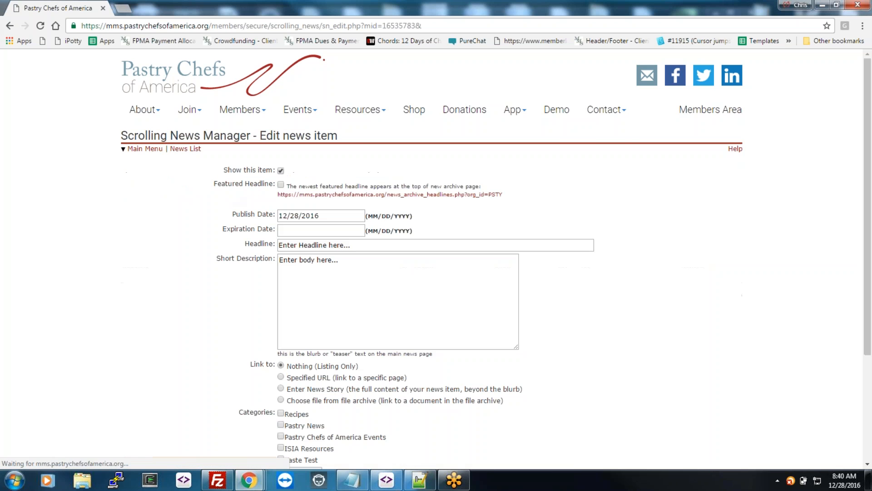
pyautogui.click(371, 244)
pyautogui.write('Sampl')
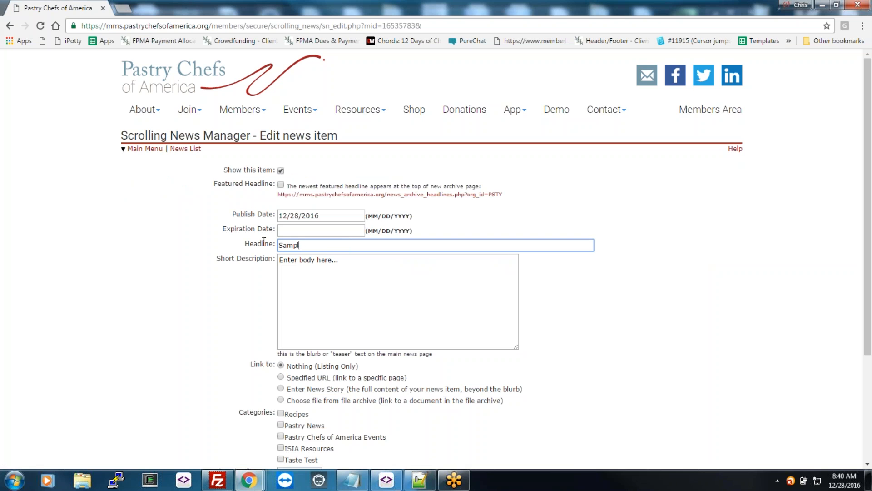
pyautogui.write('e News')
pyautogui.press('Tab')
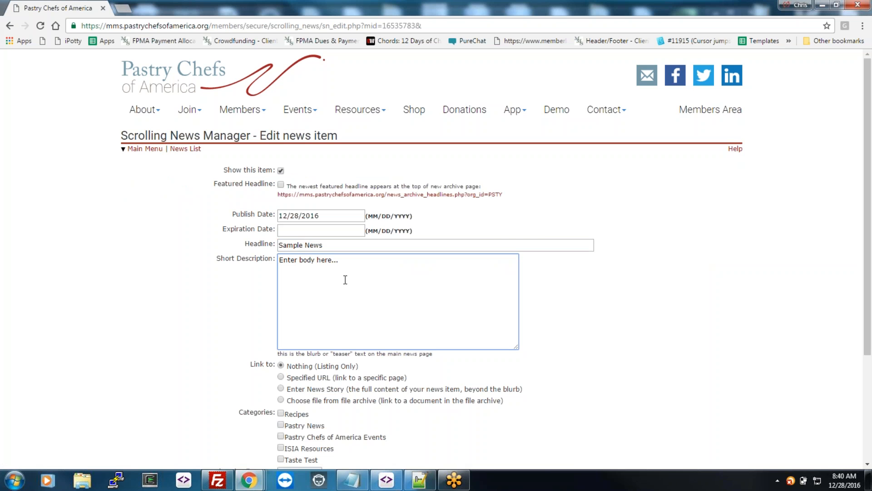
pyautogui.hotkey('ctrl', 'a')
pyautogui.write('enter a blurb here...')
# Step: Paste extra copies of the blurb, choose the Enter News Story link option, and continue
pyautogui.moveTo(345, 260); pyautogui.dragTo(278, 265)
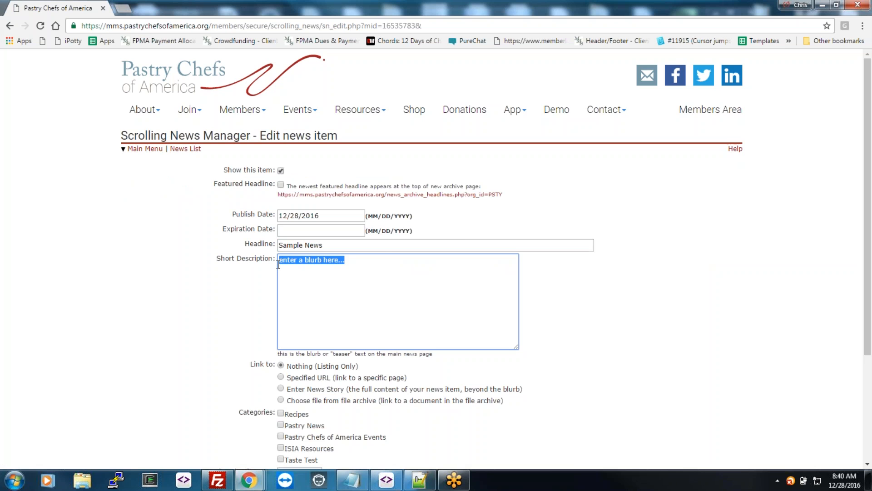
pyautogui.hotkey('ctrl', 'c')
pyautogui.hotkey('ctrl', 'v')
pyautogui.hotkey('ctrl', 'v')
pyautogui.hotkey('ctrl', 'v')
pyautogui.hotkey('ctrl', 'v')
pyautogui.scroll(-2, 356, 302)
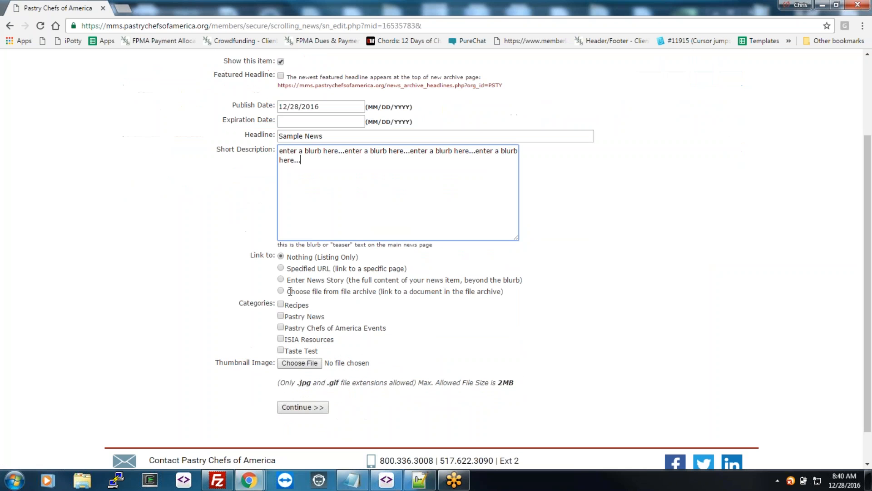
pyautogui.click(281, 280)
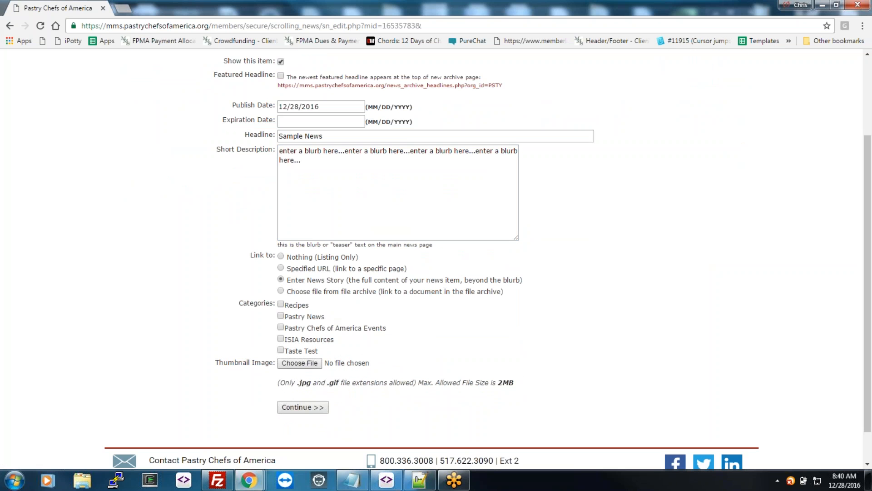
pyautogui.click(315, 406)
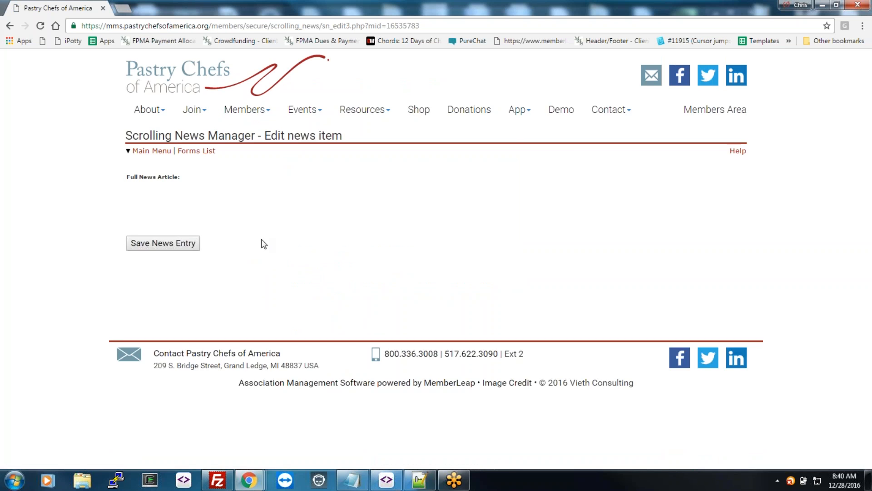
# Step: Fill the full article with 'more detail here...' repeated several times and save the Sample News entry
pyautogui.write('more detail here...')
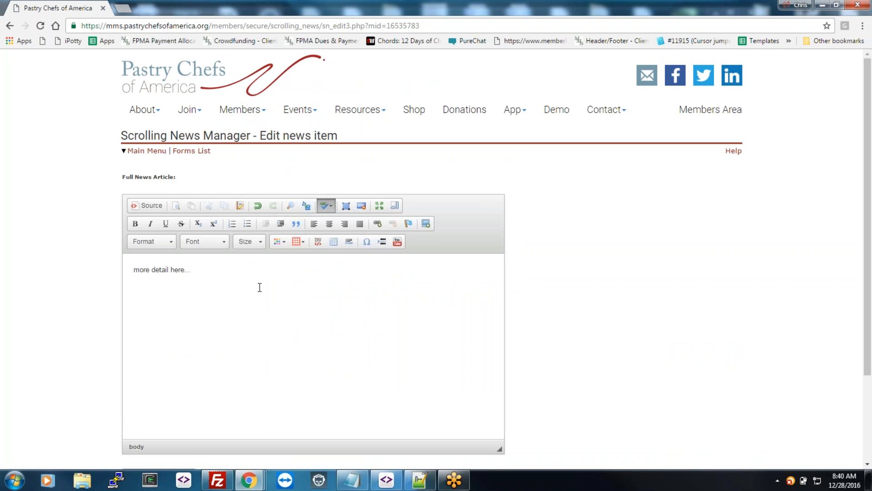
pyautogui.moveTo(259, 287); pyautogui.dragTo(103, 271)
pyautogui.press('Right')
pyautogui.hotkey('ctrl', 'v')
pyautogui.hotkey('ctrl', 'v')
pyautogui.hotkey('ctrl', 'v')
pyautogui.hotkey('ctrl', 'v')
pyautogui.hotkey('ctrl', 'v')
pyautogui.hotkey('ctrl', 'v')
pyautogui.hotkey('ctrl', 'v')
pyautogui.hotkey('ctrl', 'v')
pyautogui.hotkey('ctrl', 'v')
pyautogui.hotkey('ctrl', 'v')
pyautogui.hotkey('ctrl', 'v')
pyautogui.hotkey('ctrl', 'v')
pyautogui.hotkey('ctrl', 'v')
pyautogui.hotkey('ctrl', 'v')
pyautogui.hotkey('ctrl', 'v')
pyautogui.hotkey('ctrl', 'v')
pyautogui.hotkey('ctrl', 'v')
pyautogui.hotkey('ctrl', 'v')
pyautogui.hotkey('ctrl', 'v')
pyautogui.hotkey('ctrl', 'v')
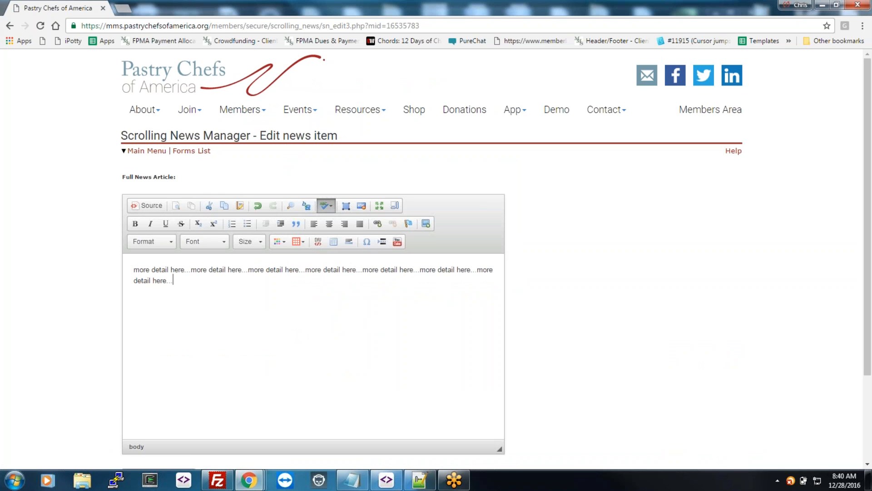
pyautogui.scroll(-3, 449, 340)
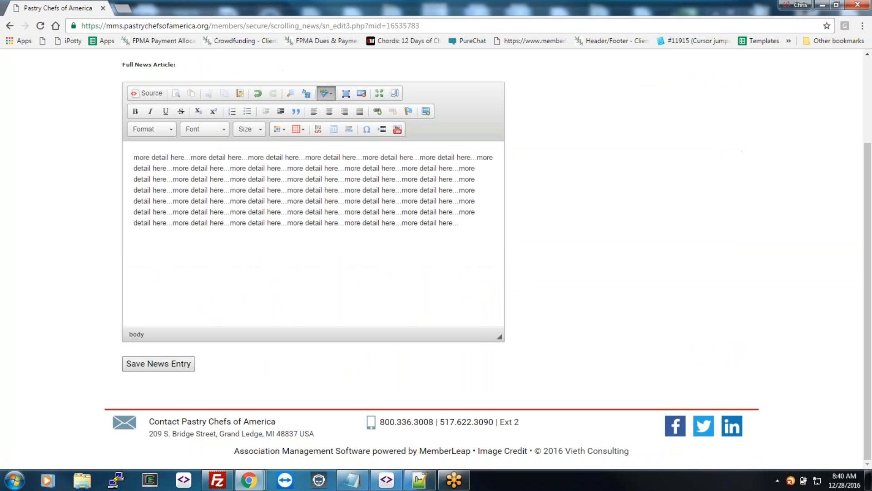
pyautogui.click(167, 364)
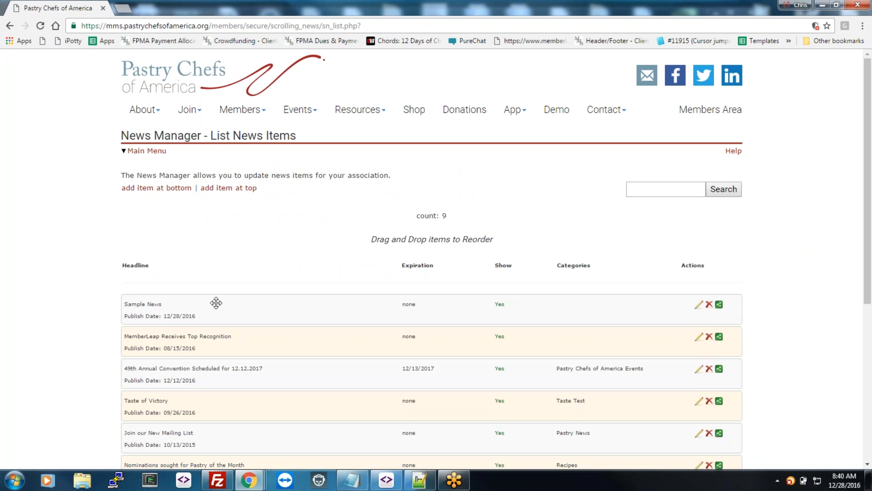
pyautogui.rightClick(178, 80)
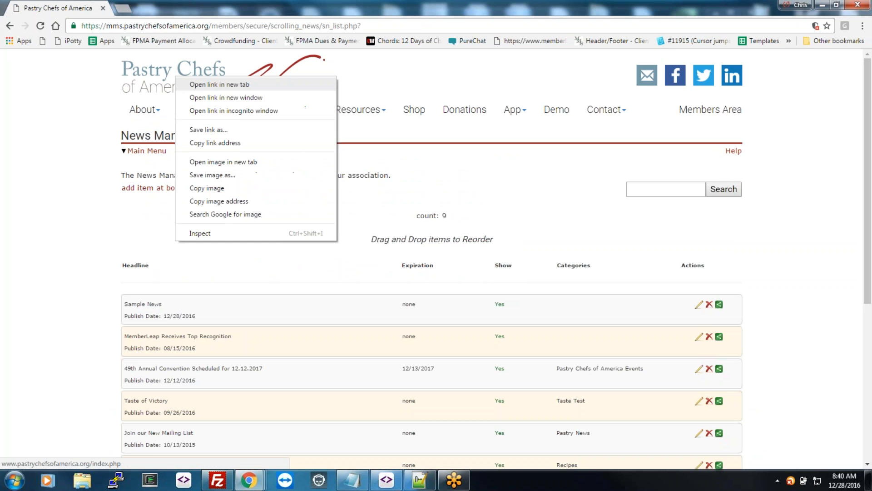
pyautogui.click(218, 85)
pyautogui.click(159, 8)
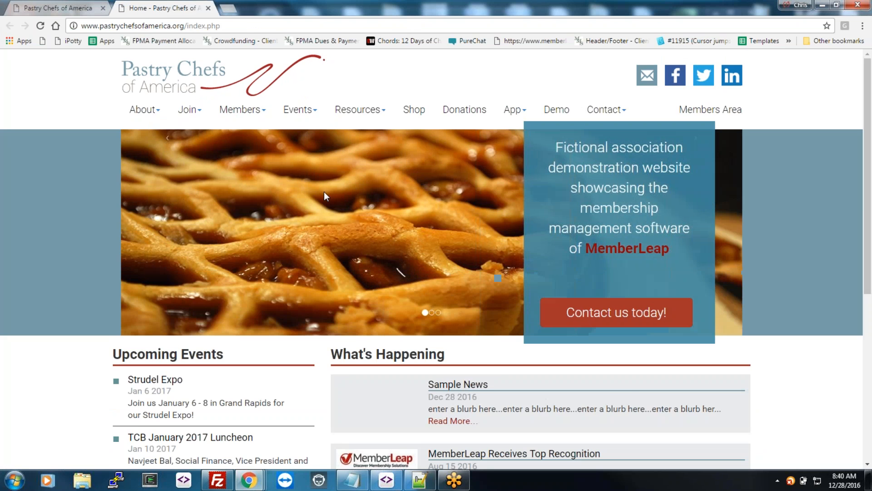
pyautogui.scroll(-3, 355, 241)
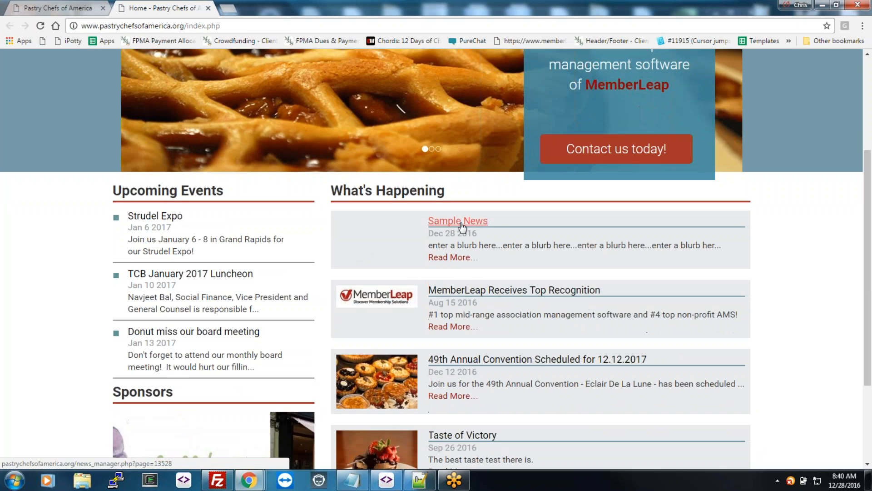
pyautogui.click(459, 219)
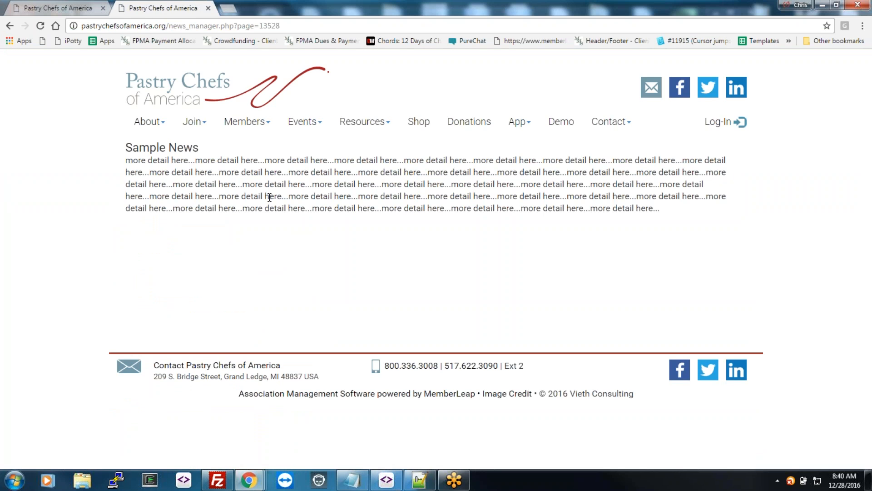
pyautogui.click(208, 9)
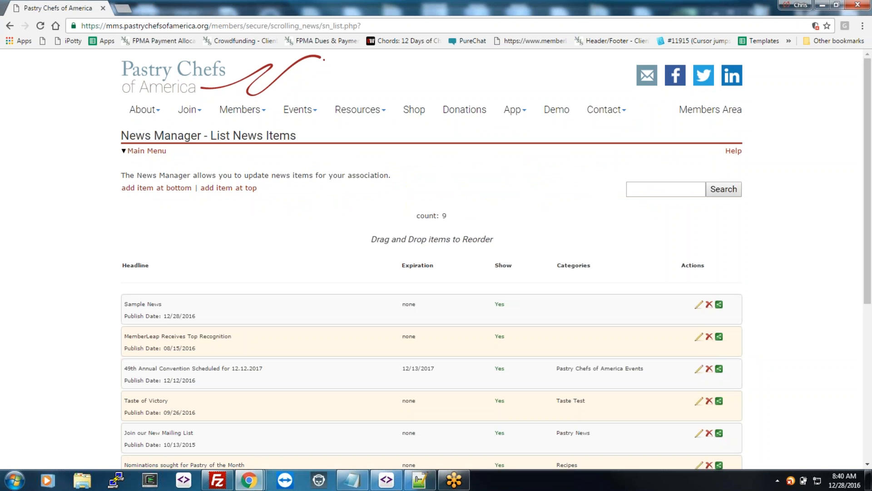
# Step: Delete the Sample News item, confirm the deletion, and go back to the Main Menu
pyautogui.click(709, 304)
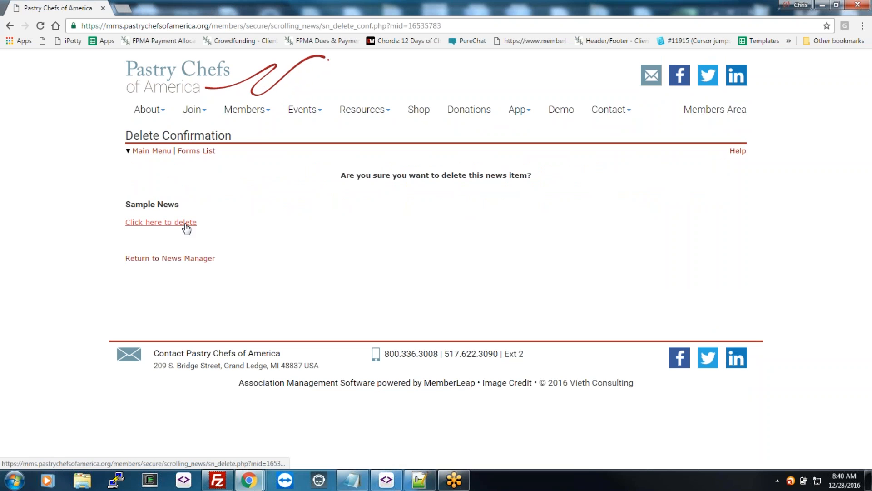
pyautogui.click(185, 223)
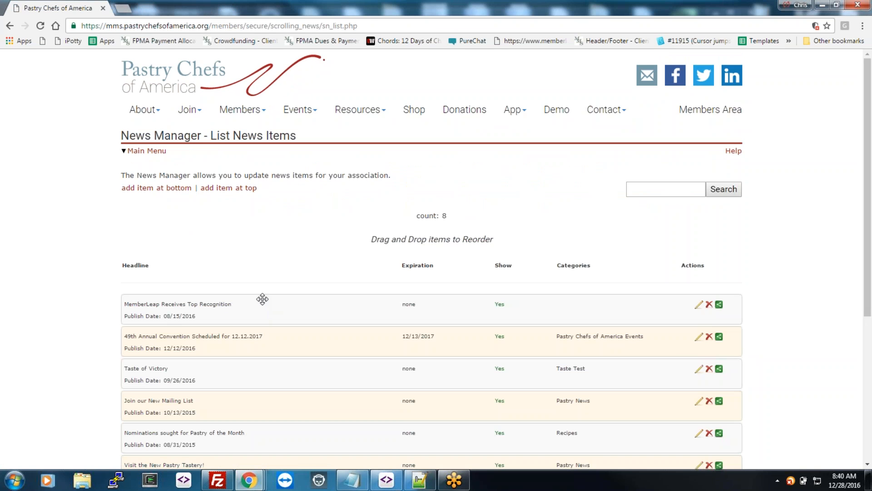
pyautogui.click(152, 157)
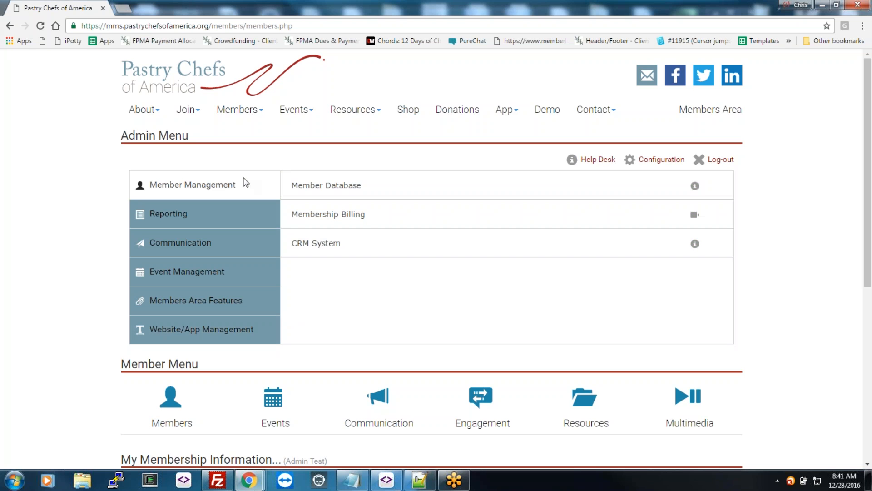
# Step: Open the Member Database and re-sort the member list by Member Type, then back by Name
pyautogui.click(342, 190)
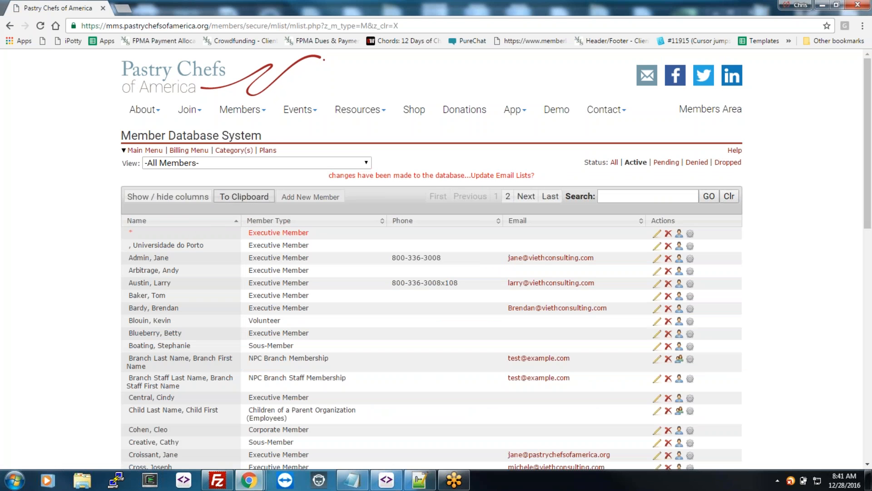
pyautogui.scroll(-8, 313, 273)
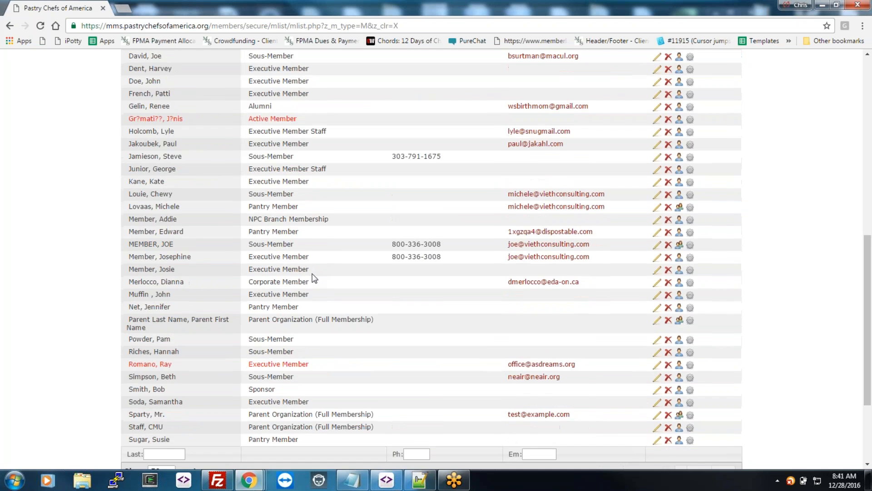
pyautogui.scroll(10, 314, 273)
pyautogui.click(292, 221)
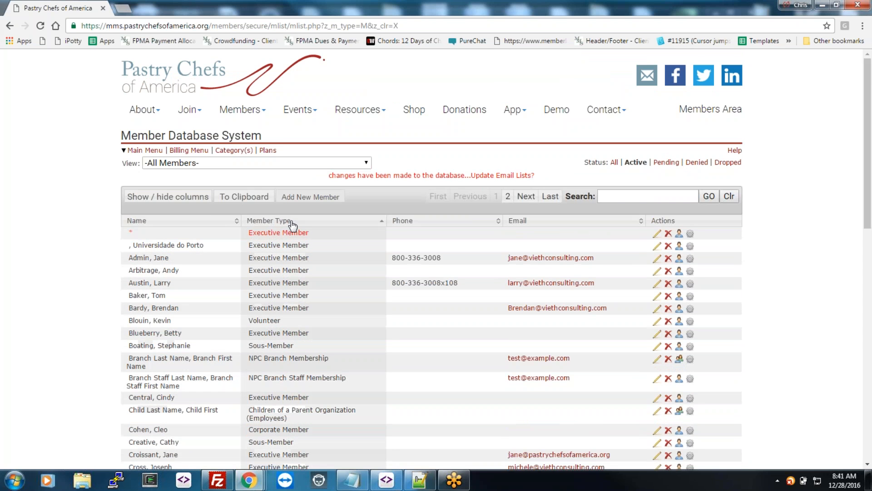
pyautogui.click(204, 221)
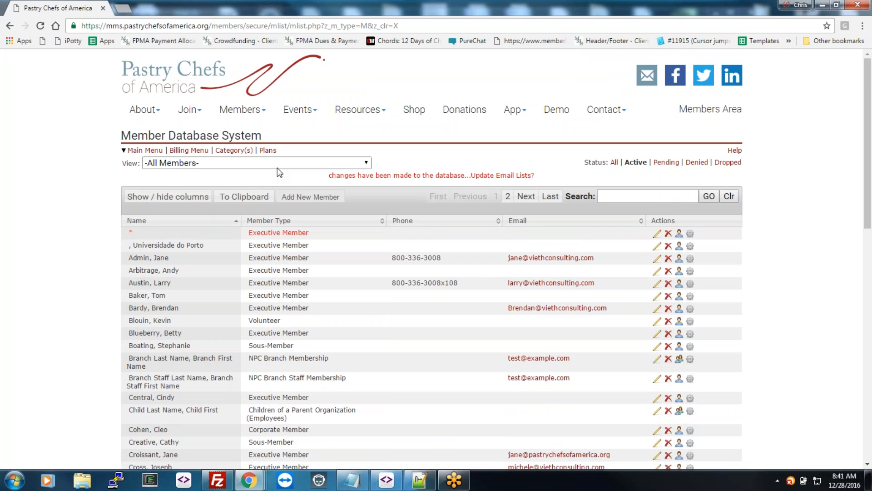
pyautogui.moveTo(103, 167); pyautogui.dragTo(398, 165)
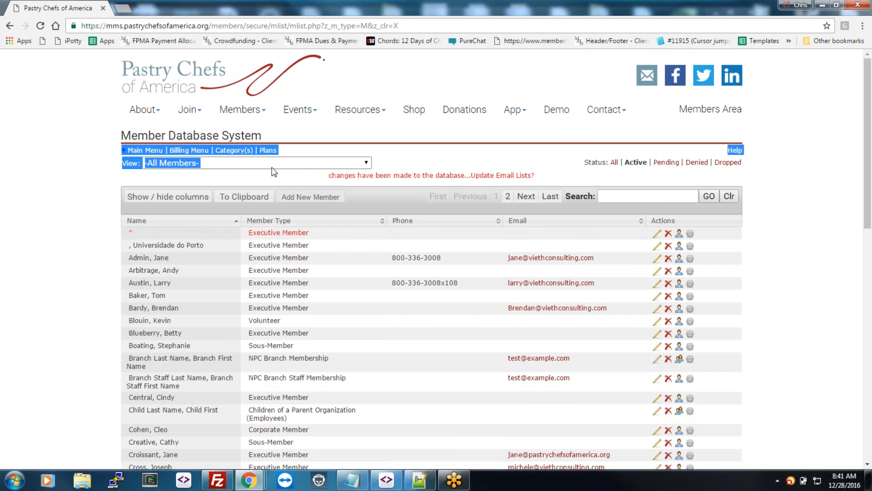
pyautogui.click(276, 164)
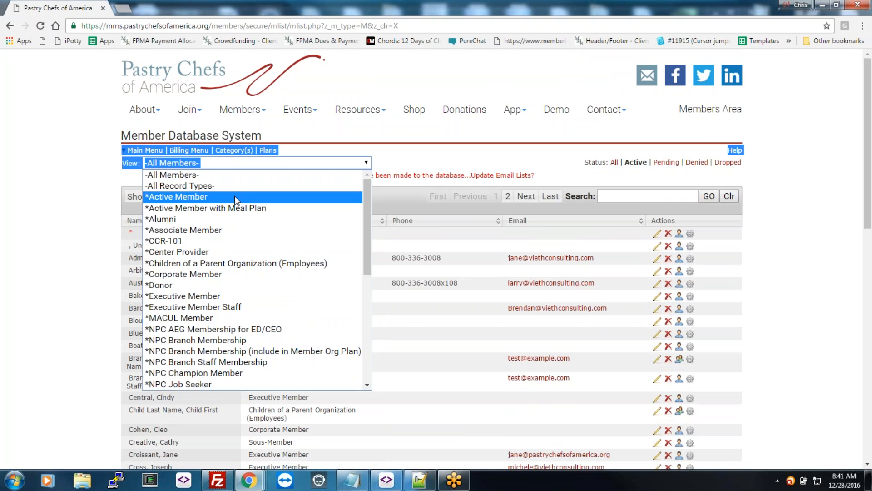
pyautogui.click(228, 230)
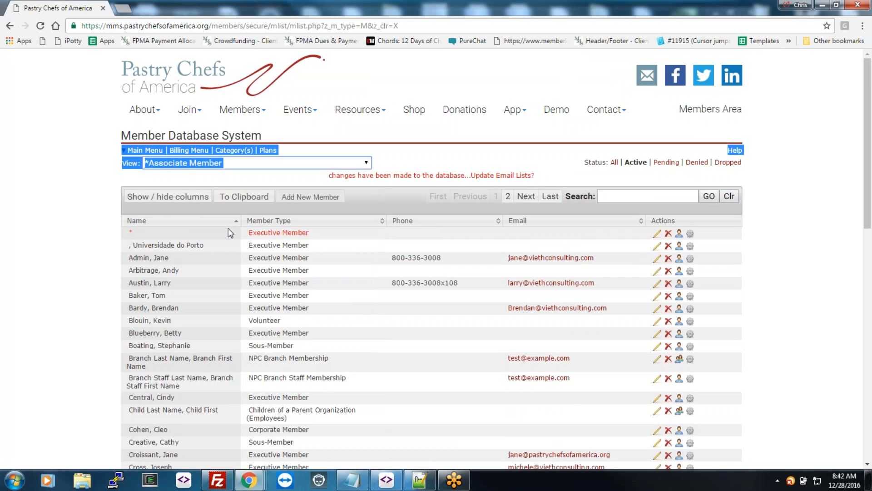
pyautogui.click(274, 165)
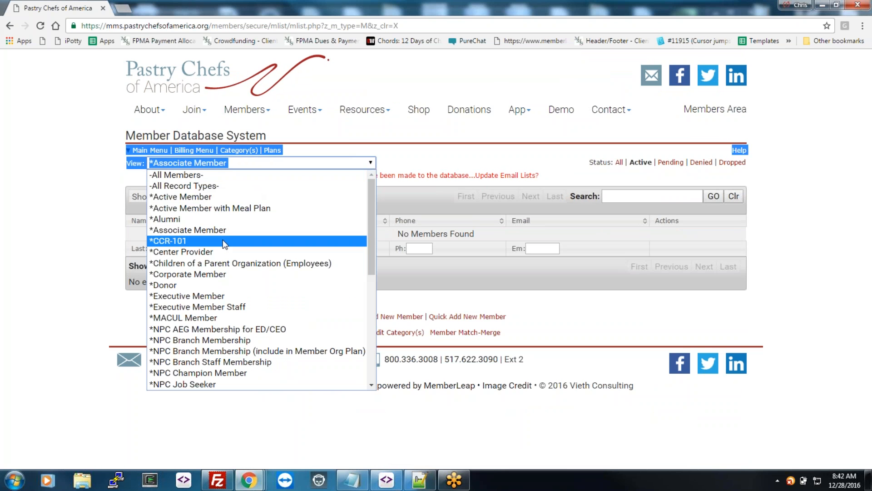
pyautogui.click(223, 295)
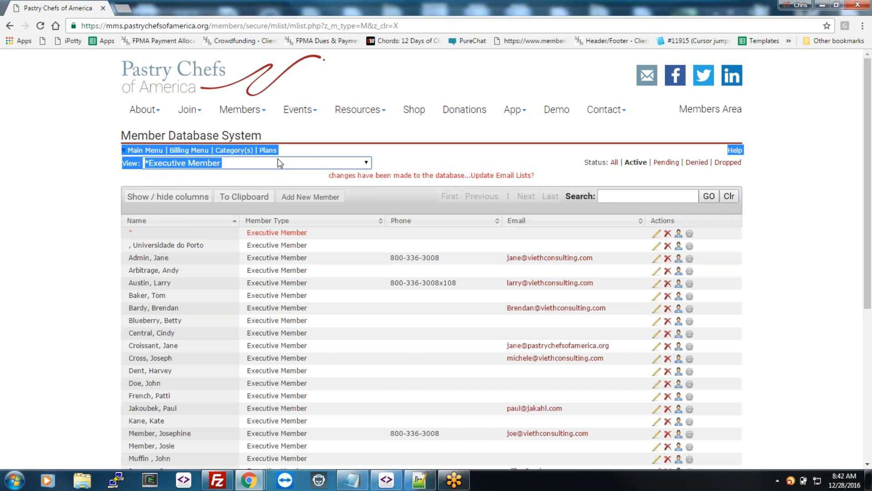
pyautogui.click(309, 167)
pyautogui.click(252, 186)
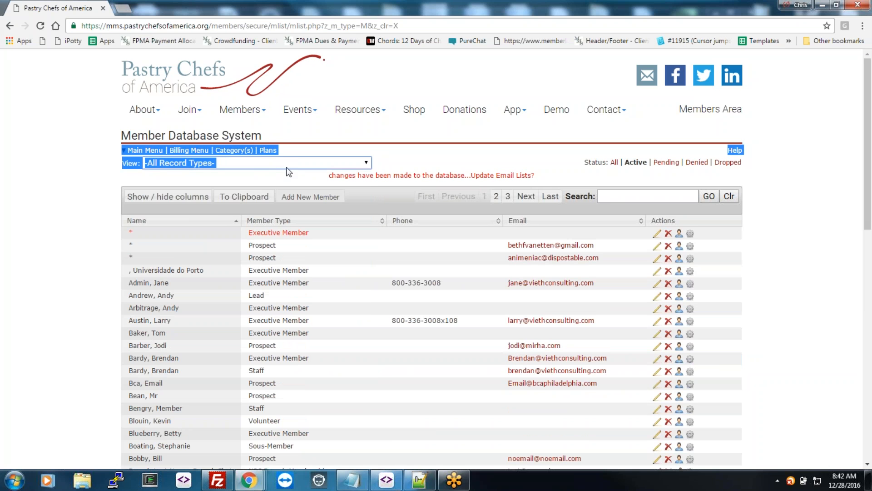
pyautogui.click(253, 165)
pyautogui.click(255, 175)
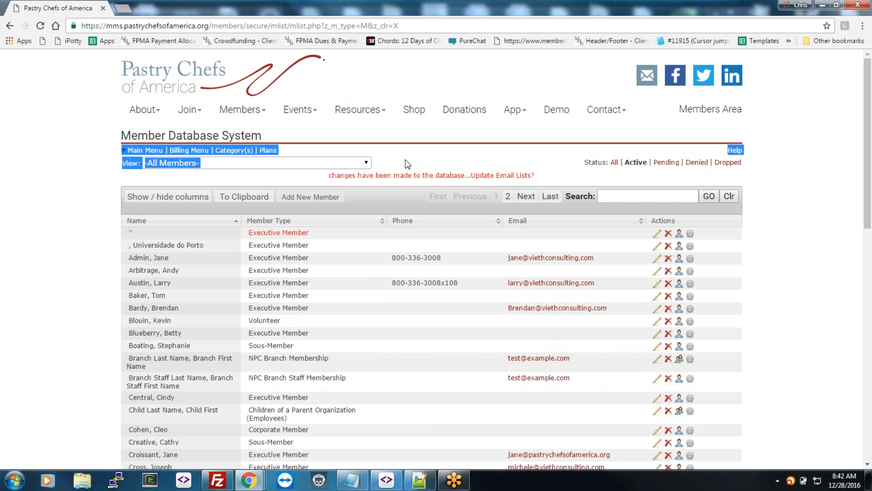
pyautogui.moveTo(596, 172)
pyautogui.mouseDown()
pyautogui.moveTo(746, 157)
pyautogui.moveTo(586, 168)
pyautogui.mouseUp()
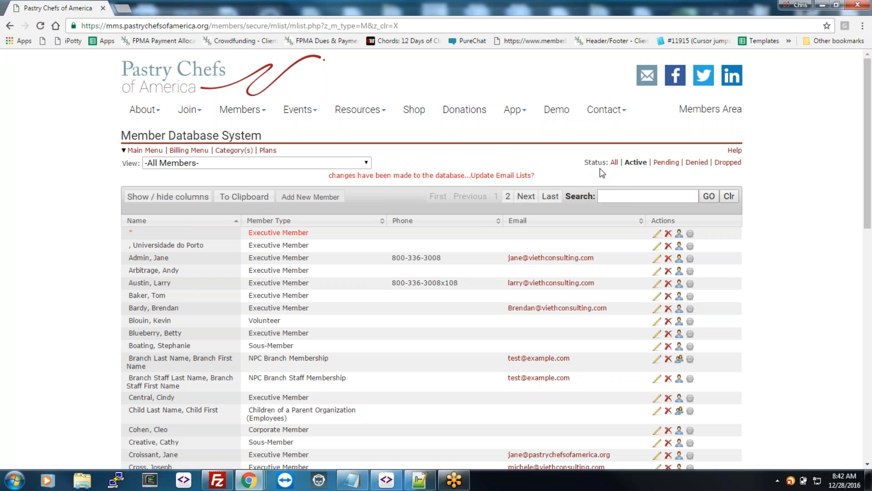
# Step: Switch the status filter from Dropped to Active, search for 'arbit', then clear the search
pyautogui.click(727, 163)
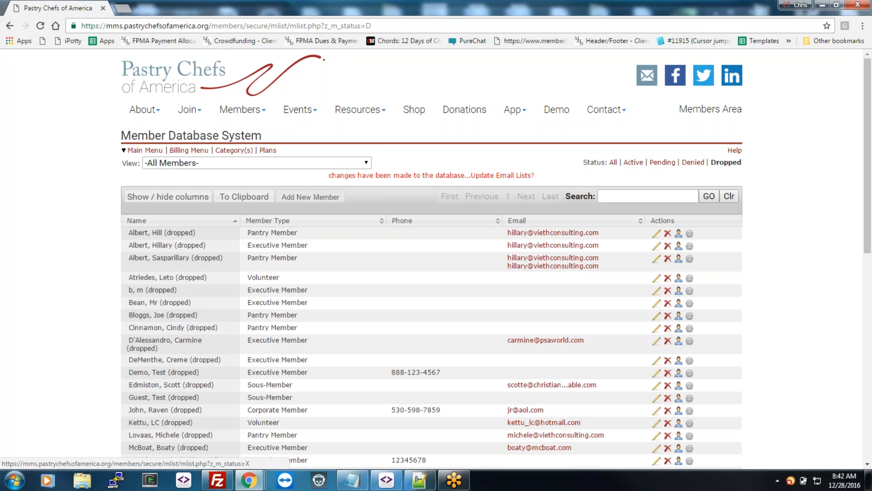
pyautogui.click(633, 163)
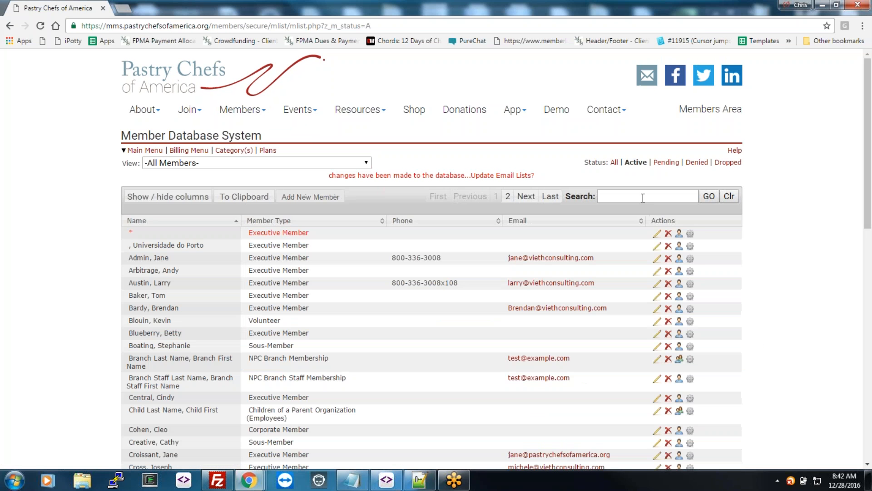
pyautogui.click(641, 196)
pyautogui.write('arbit')
pyautogui.moveTo(641, 196); pyautogui.dragTo(582, 196)
pyautogui.press('BackSpace')
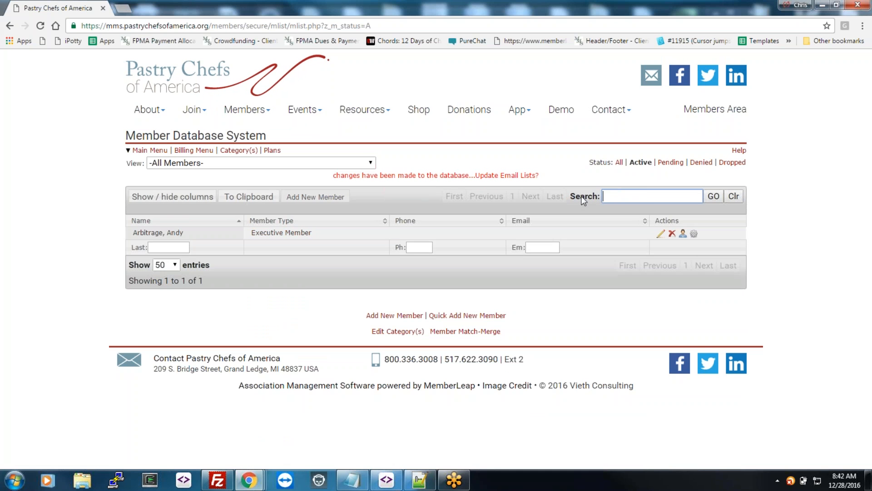
pyautogui.click(732, 196)
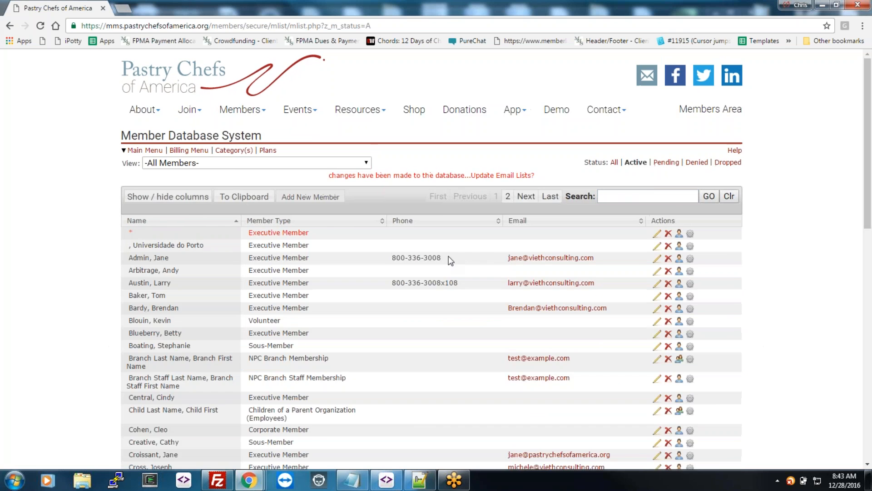
# Step: Filter the members by email containing 'consulting', then remove the filter
pyautogui.scroll(-15, 449, 260)
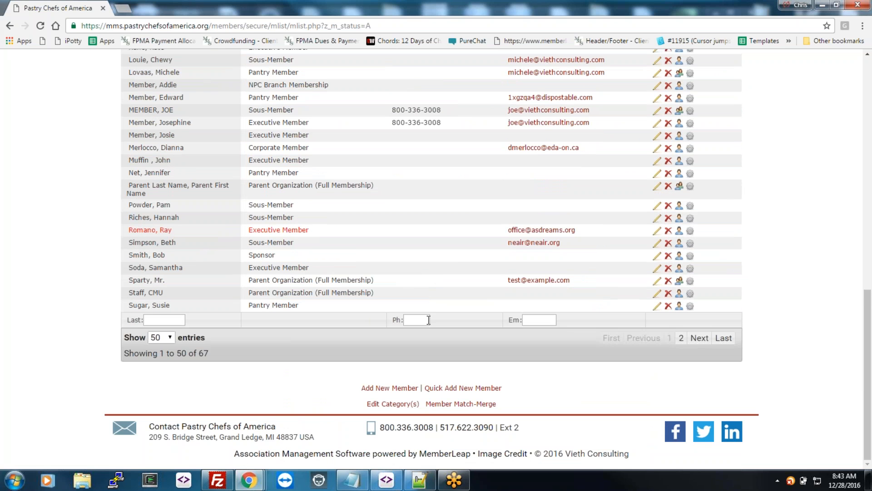
pyautogui.click(533, 321)
pyautogui.write('consulting')
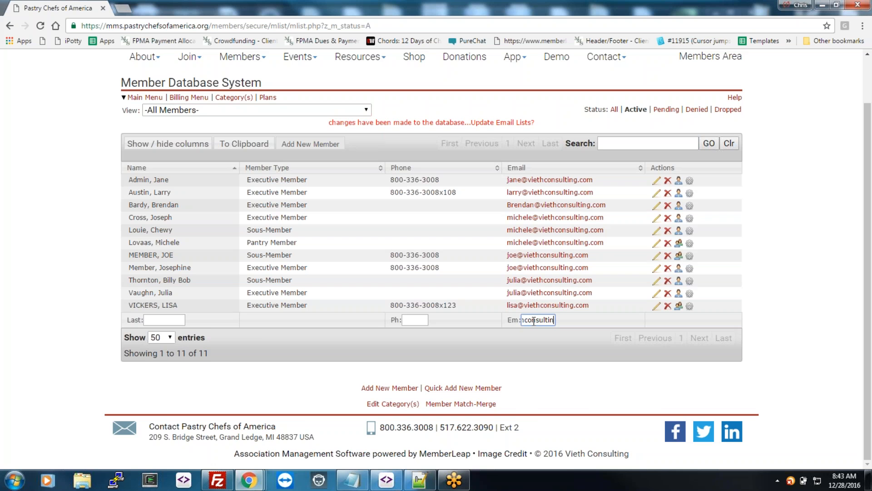
pyautogui.doubleClick(534, 321)
pyautogui.press('BackSpace')
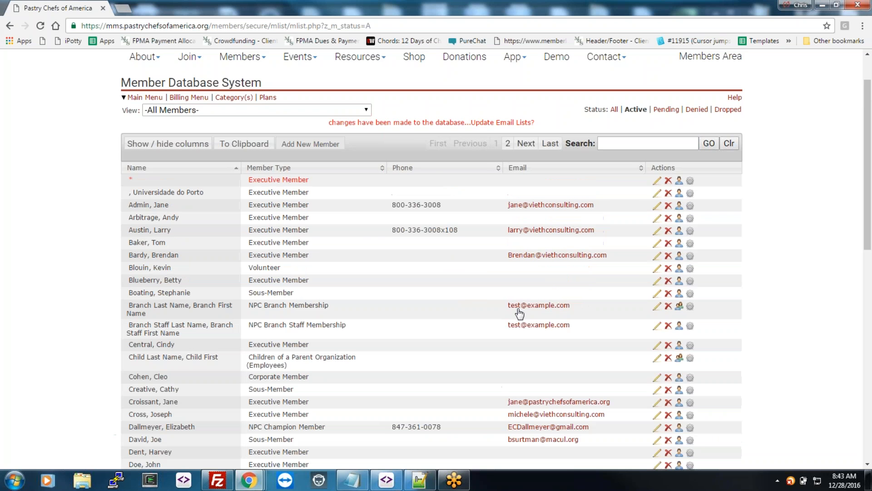
# Step: Turn on the City column in the Show / hide columns list
pyautogui.click(177, 144)
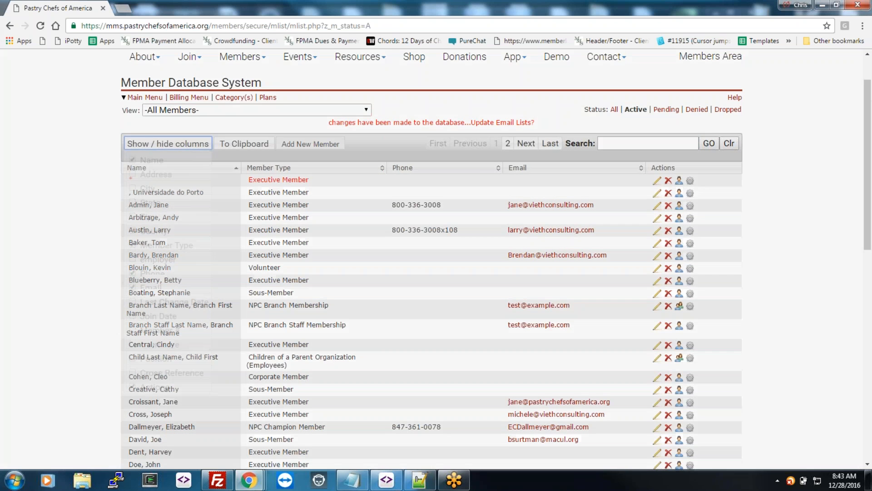
pyautogui.click(131, 191)
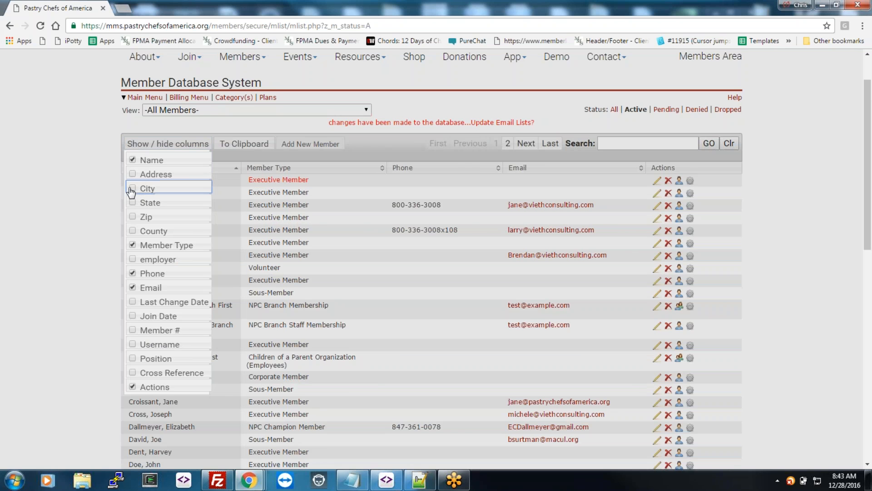
pyautogui.click(84, 187)
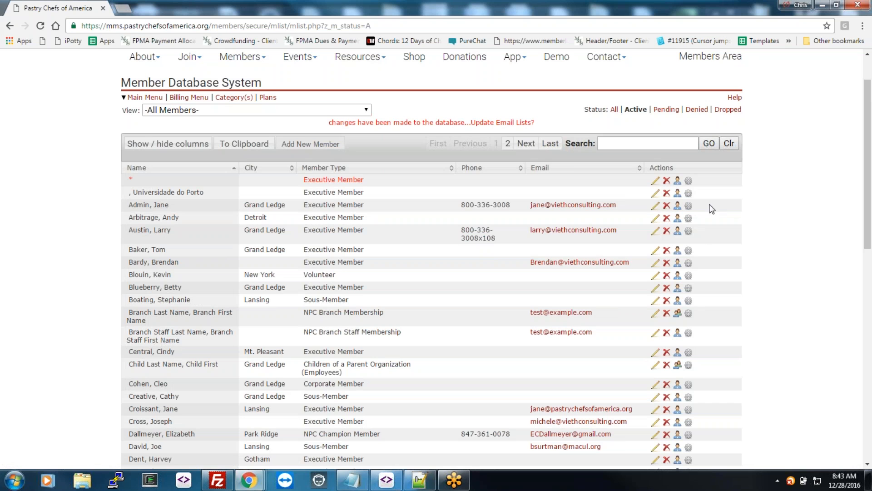
# Step: Open the third member's Change Member Info form and look over the username field
pyautogui.click(657, 207)
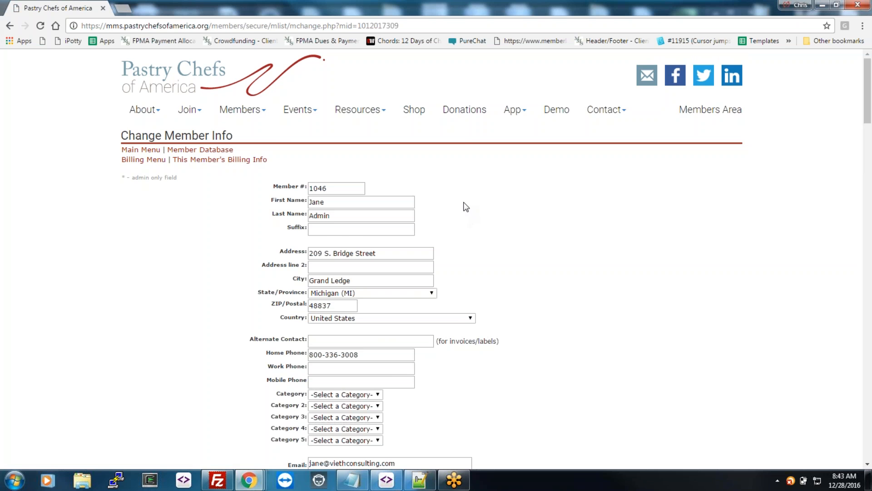
pyautogui.scroll(-2, 457, 224)
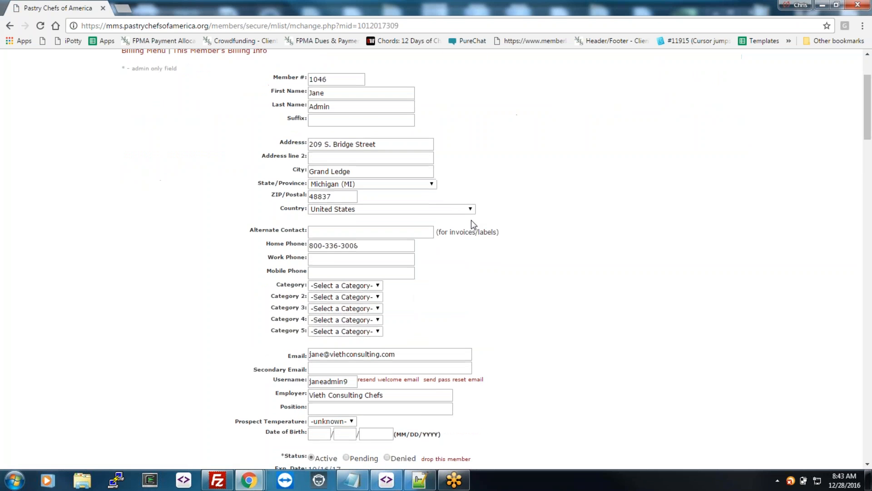
pyautogui.scroll(-2, 570, 273)
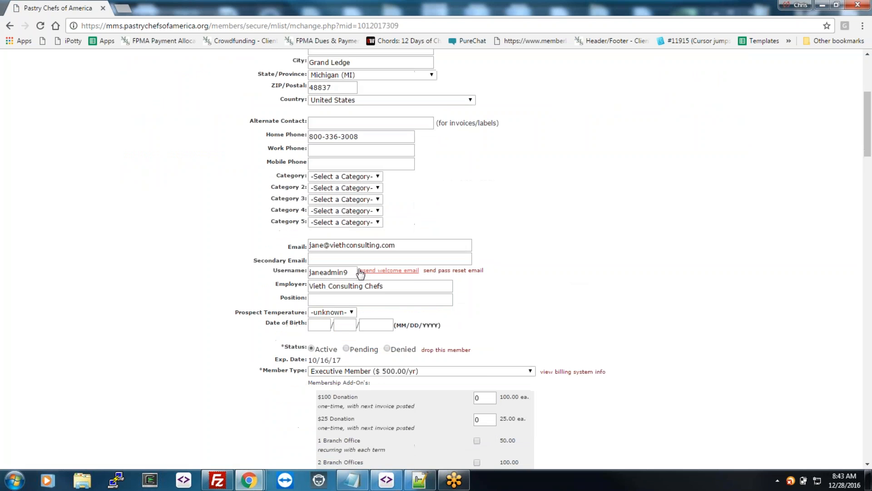
pyautogui.doubleClick(351, 272)
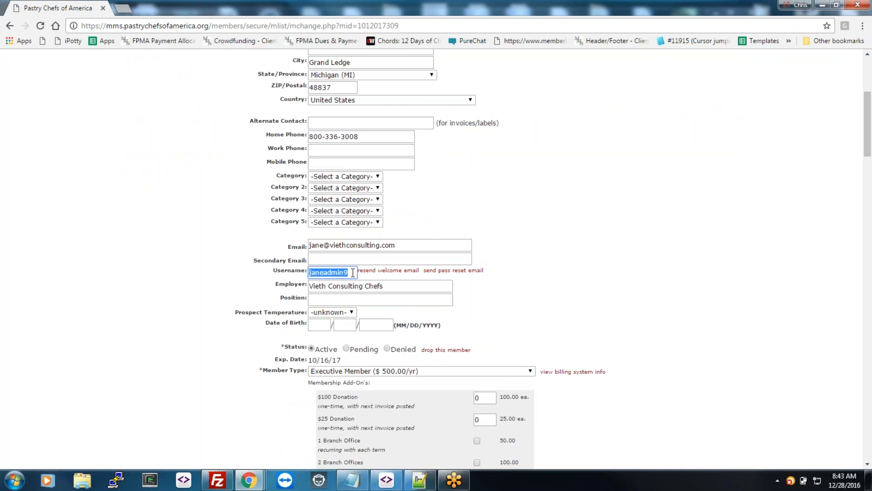
pyautogui.click(523, 274)
pyautogui.scroll(-3, 522, 275)
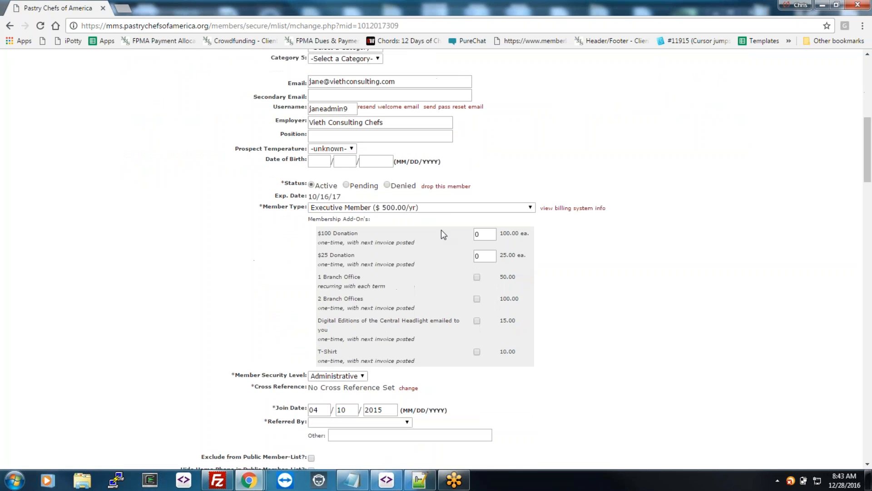
# Step: Check the Member Type list, leaving Executive Member, then review the Profile and extra categories section
pyautogui.click(450, 210)
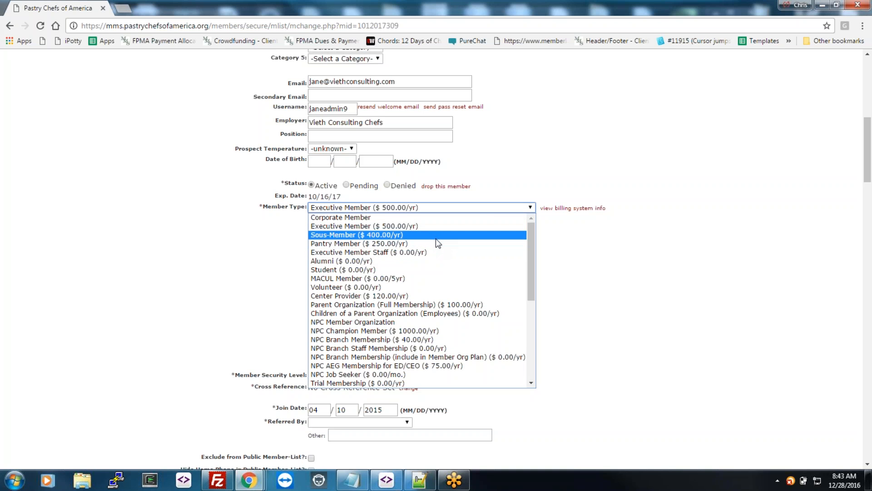
pyautogui.press('Escape')
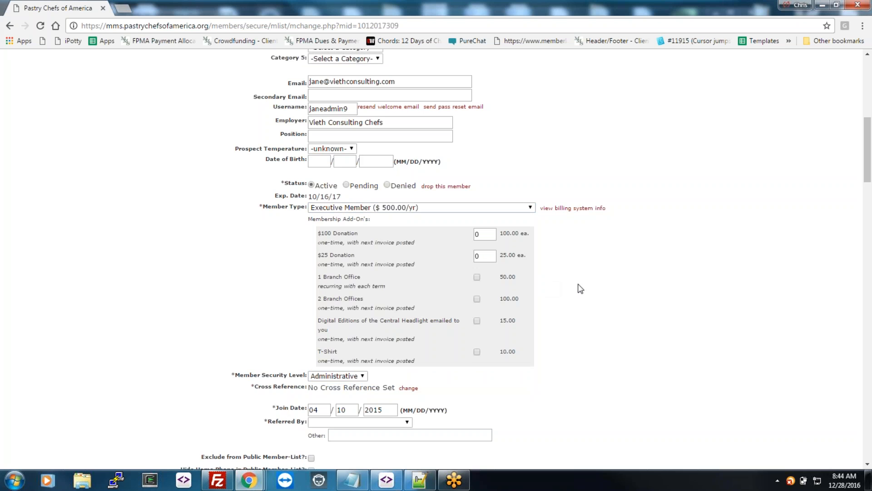
pyautogui.scroll(-3, 578, 289)
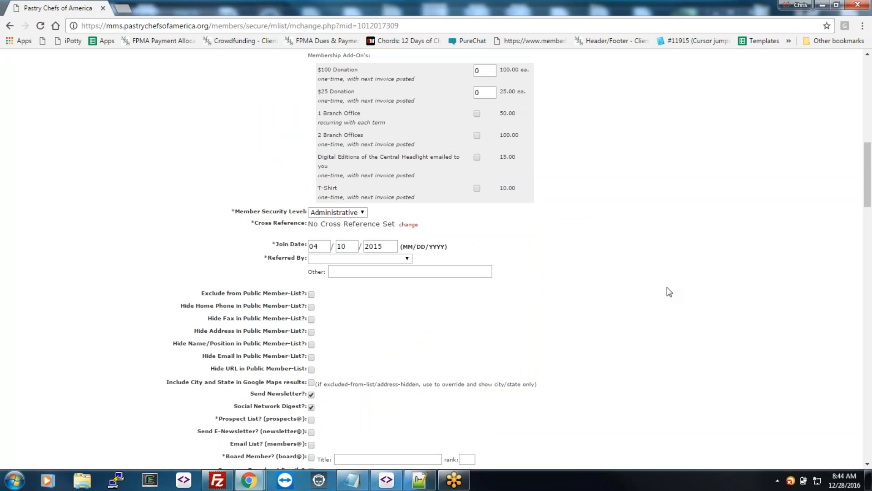
pyautogui.scroll(-4, 669, 291)
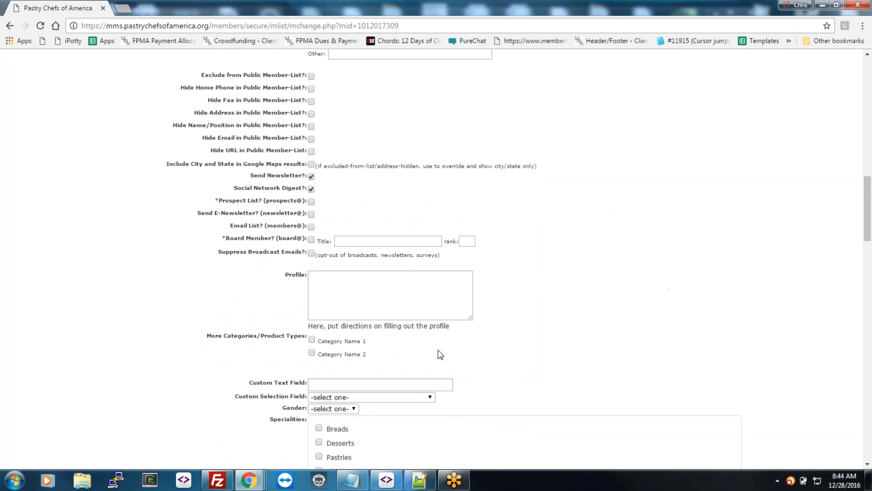
pyautogui.moveTo(453, 360); pyautogui.dragTo(219, 299)
pyautogui.click(543, 299)
pyautogui.scroll(-4, 556, 322)
pyautogui.scroll(12, 560, 328)
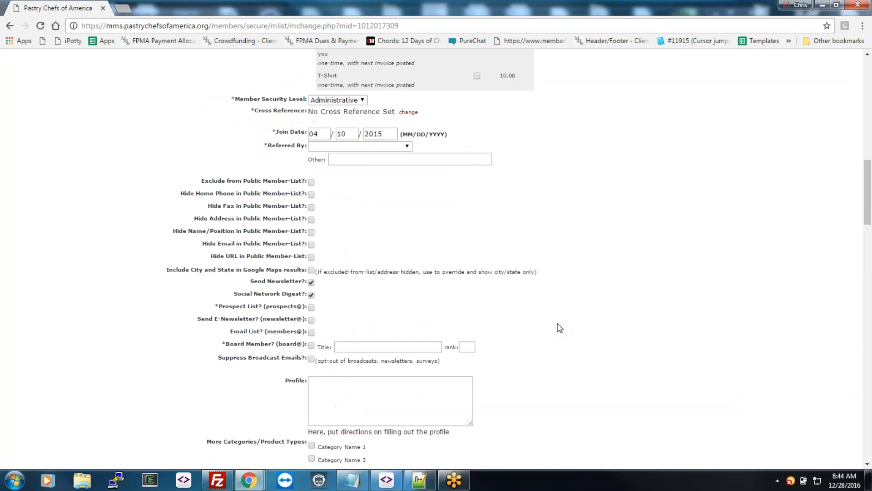
# Step: Review Universidade do Porto's info sheet, its Contacts and Event Registration tabs, then return to the list
pyautogui.click(11, 25)
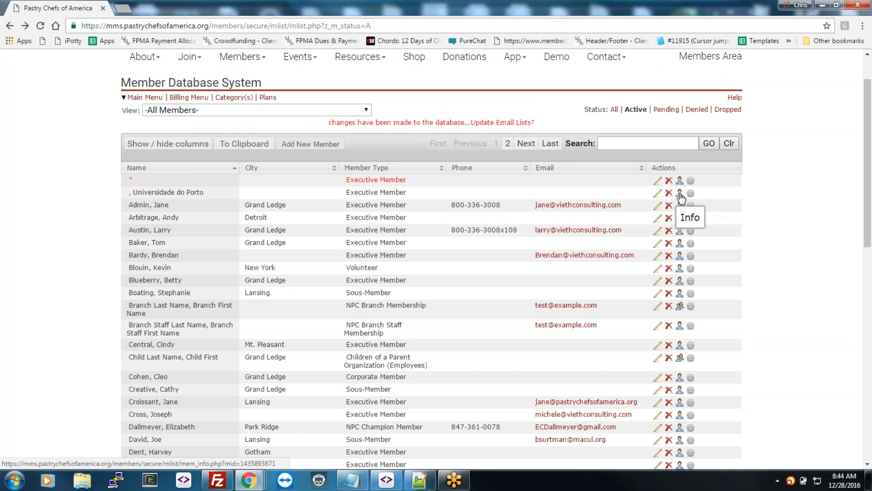
pyautogui.click(680, 194)
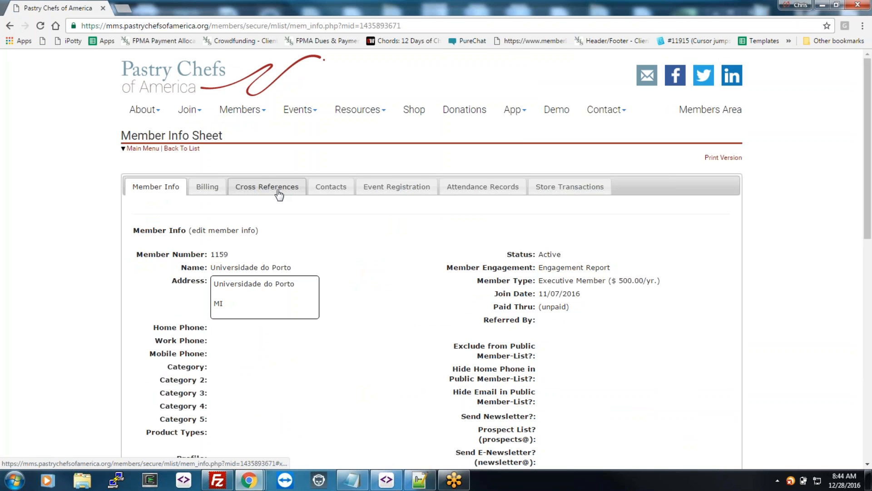
pyautogui.click(332, 188)
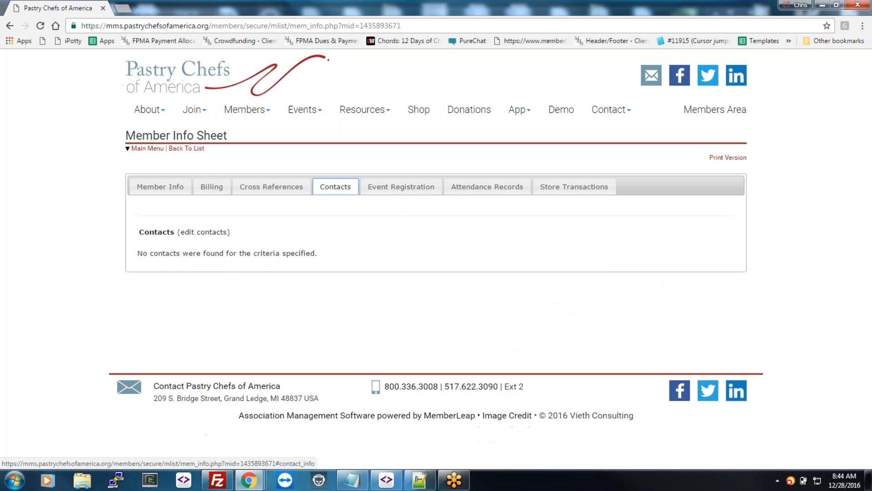
pyautogui.click(400, 187)
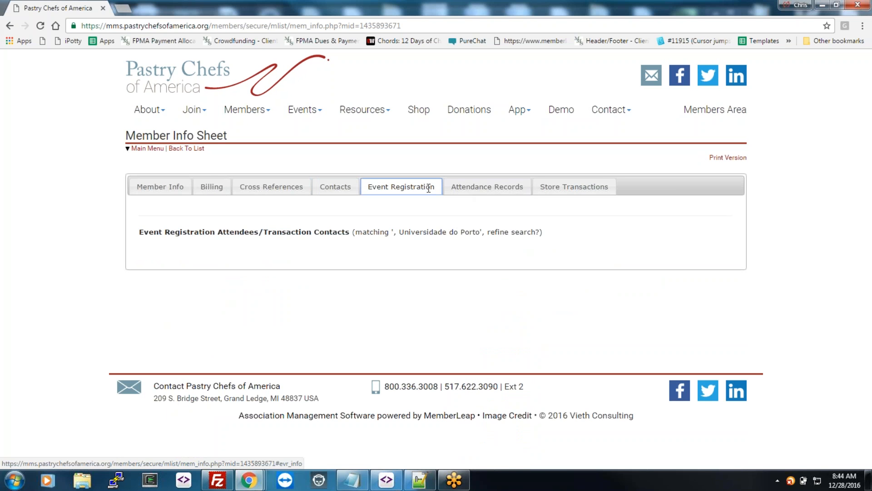
pyautogui.click(159, 187)
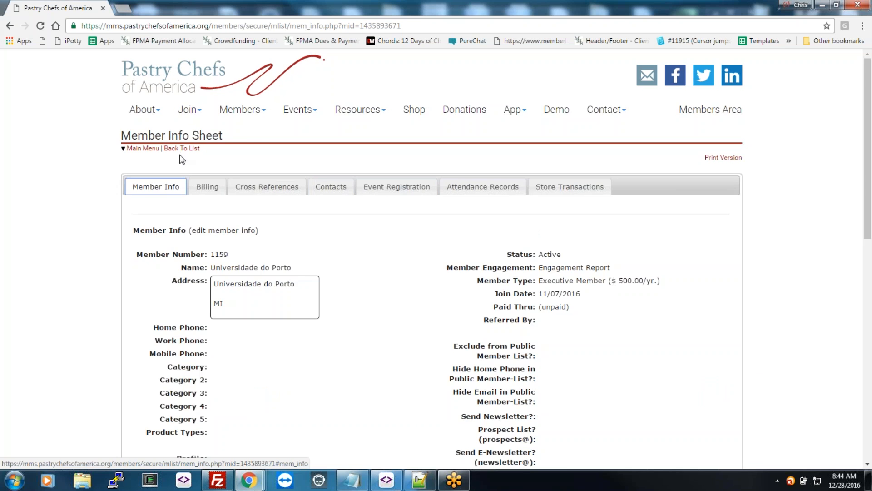
pyautogui.click(182, 149)
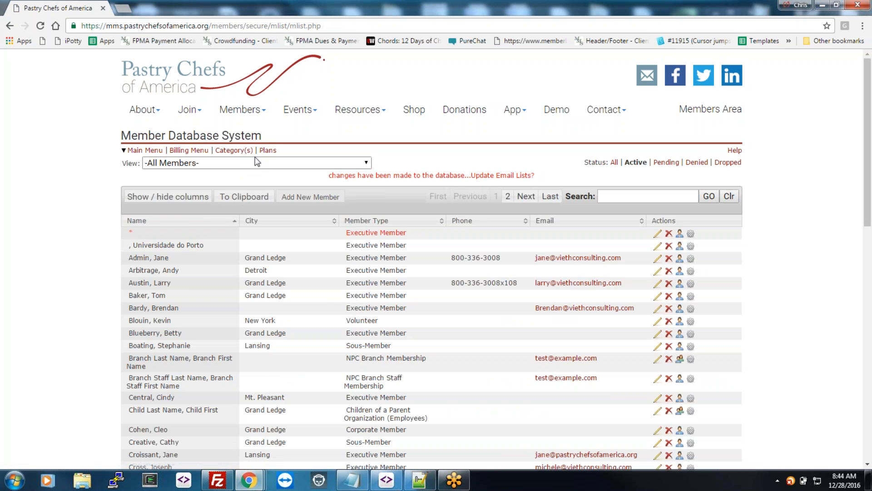
# Step: Open the Member Status Summary report from the Billing Menu, listing 68 members' past-due balances
pyautogui.click(181, 152)
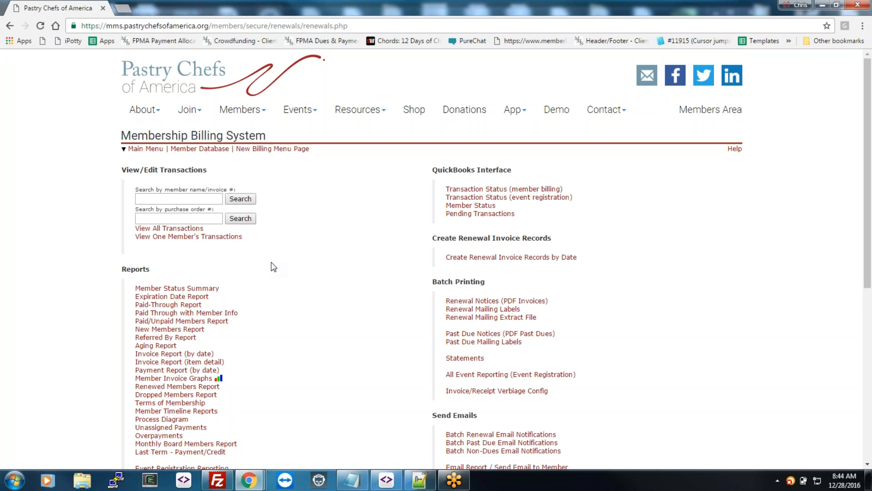
pyautogui.click(181, 290)
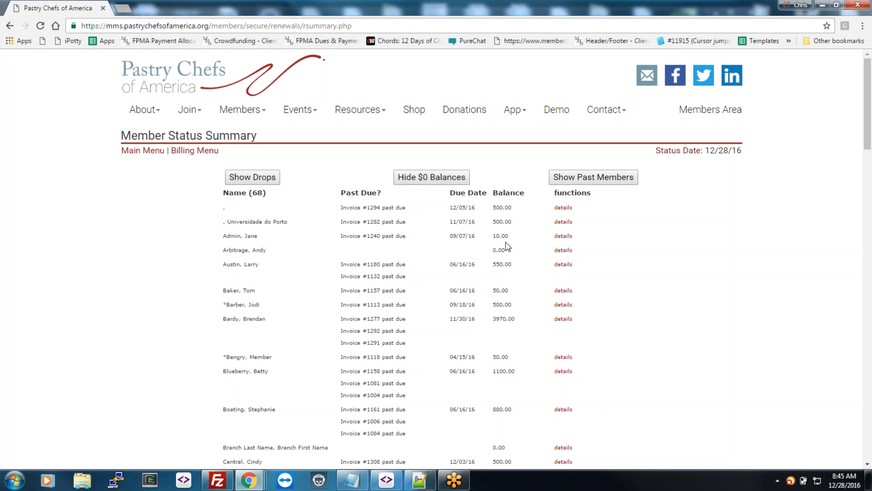
# Step: View the fourth member's 500.00 membership invoice #1237 as a PDF
pyautogui.click(564, 250)
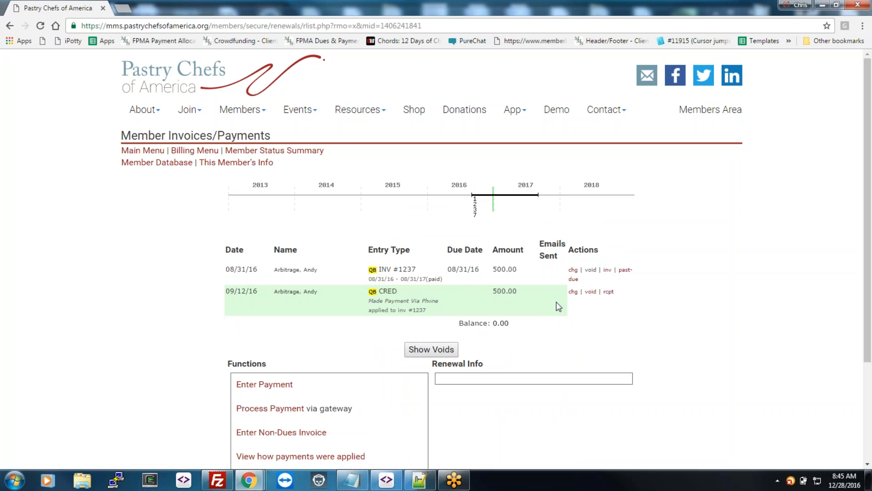
pyautogui.click(608, 270)
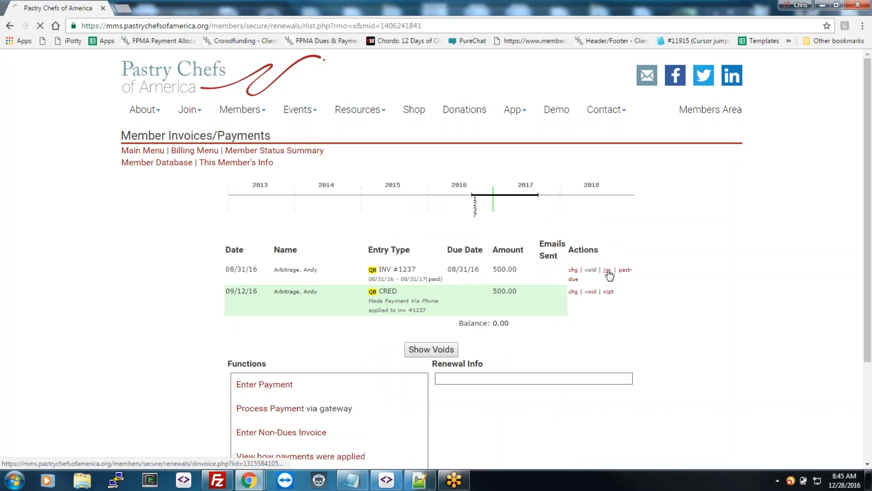
pyautogui.click(437, 201)
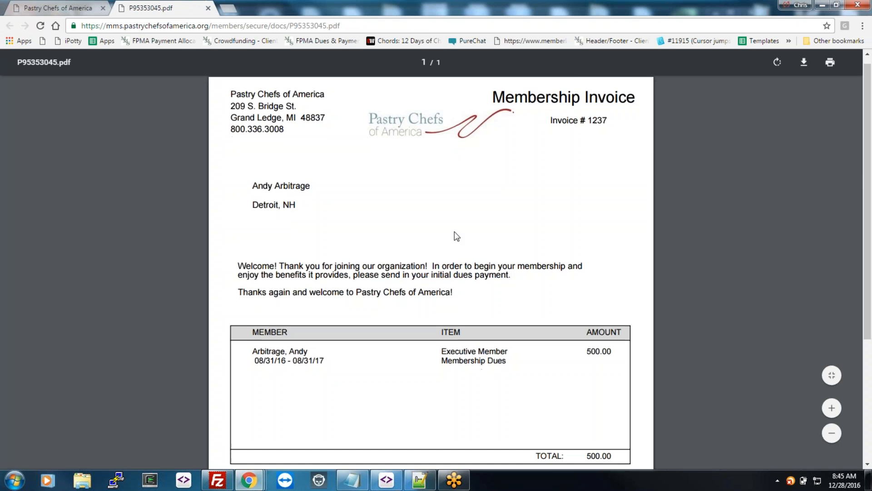
pyautogui.scroll(-4, 457, 236)
pyautogui.scroll(4, 455, 236)
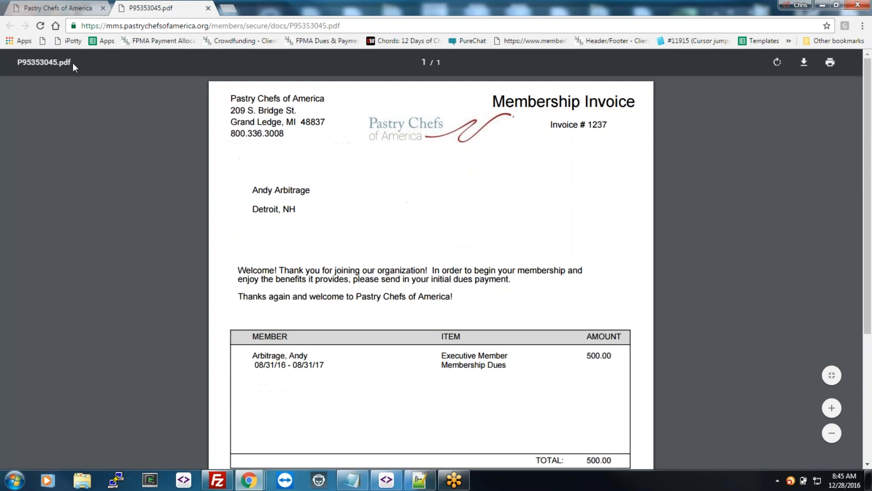
# Step: Close the invoice PDF and return to the Membership Billing System menu
pyautogui.click(208, 8)
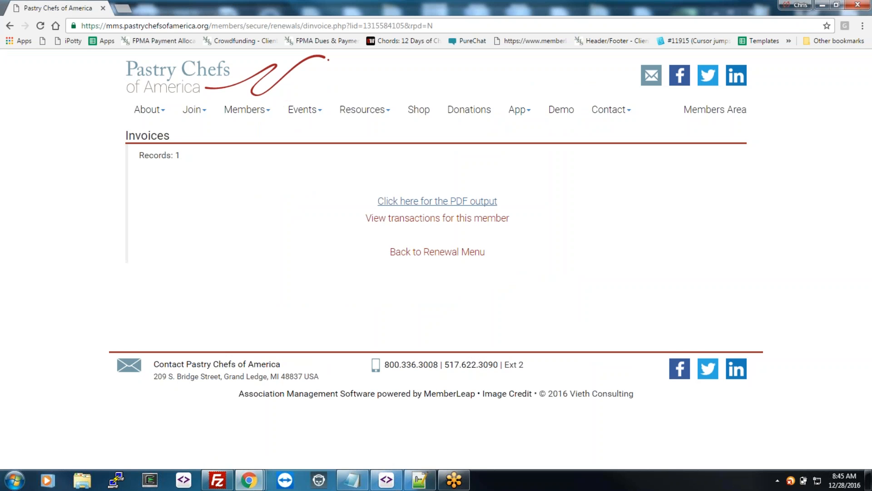
pyautogui.click(9, 25)
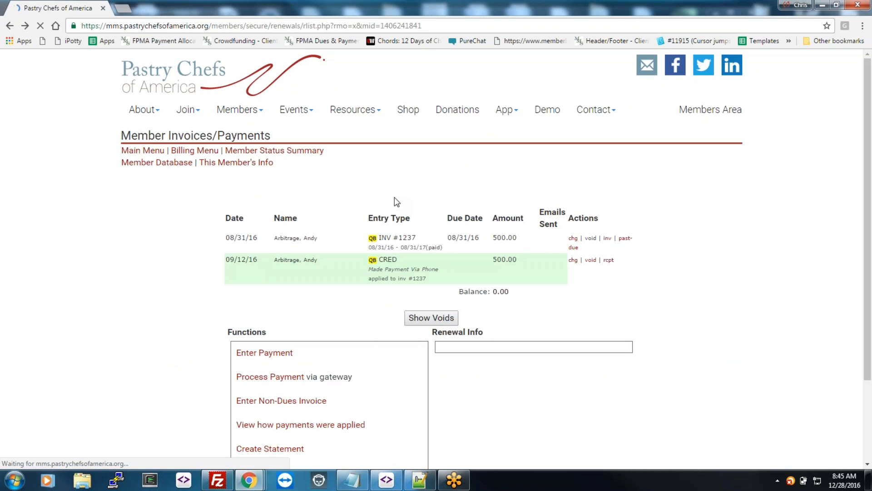
pyautogui.click(193, 150)
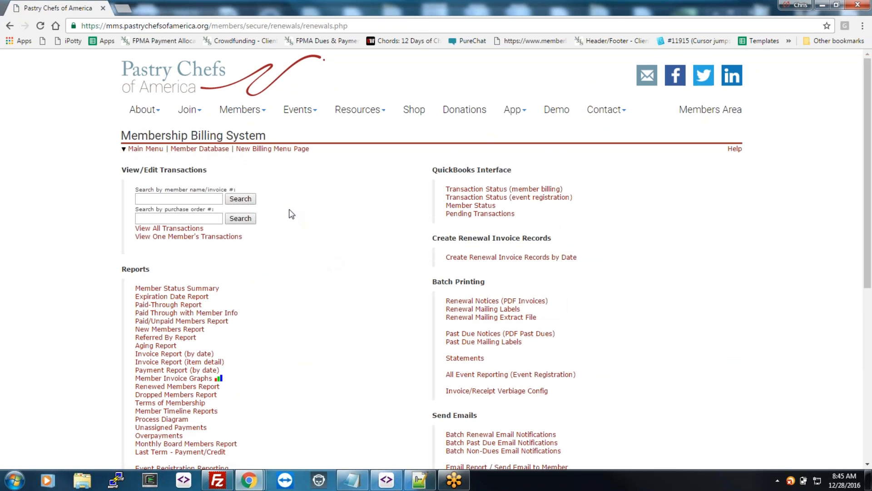
# Step: Open the New Billing Menu Page and look over its transaction search and billing sections
pyautogui.click(272, 149)
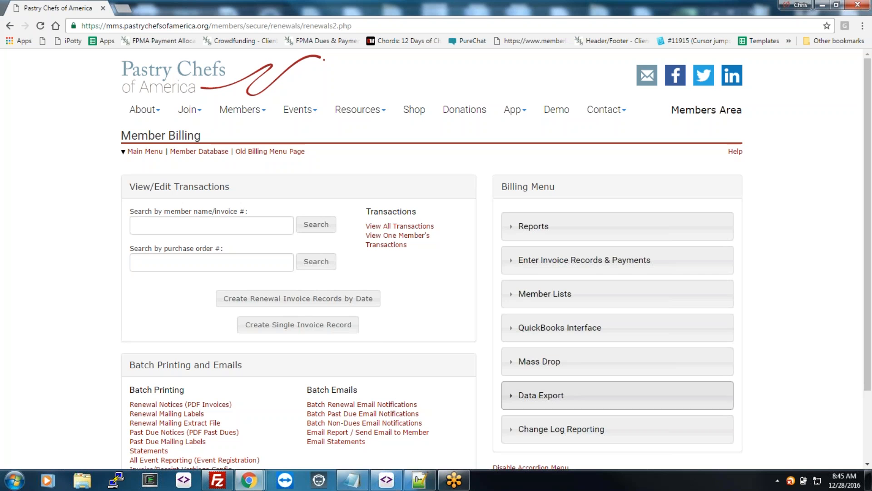
pyautogui.scroll(-2, 780, 390)
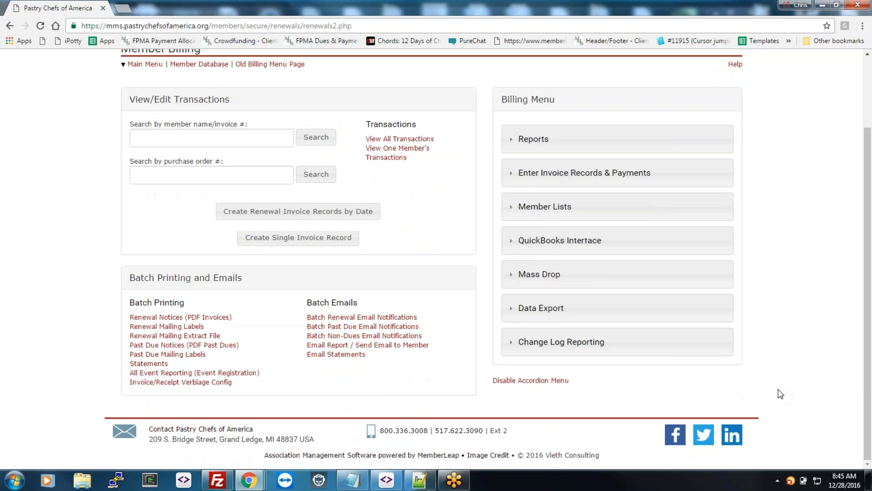
pyautogui.scroll(2, 780, 394)
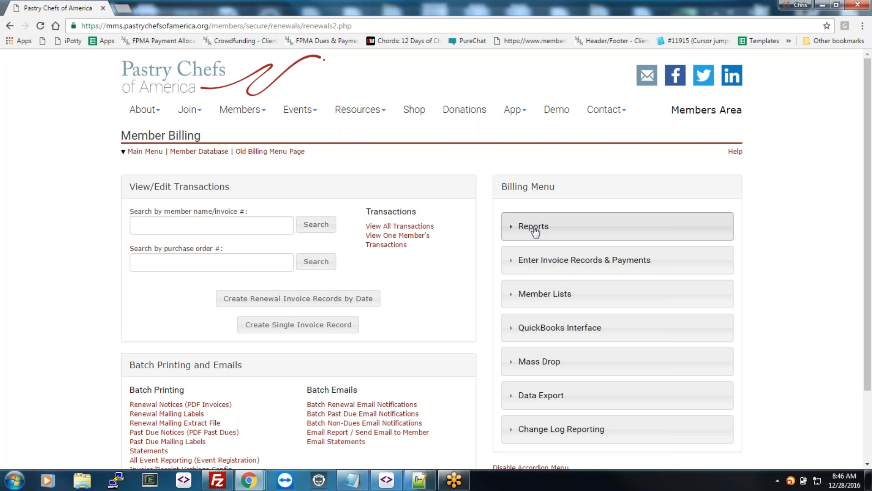
# Step: View the 57-record Member Timelines report for all member types, then go to the Renewals Menu
pyautogui.click(511, 231)
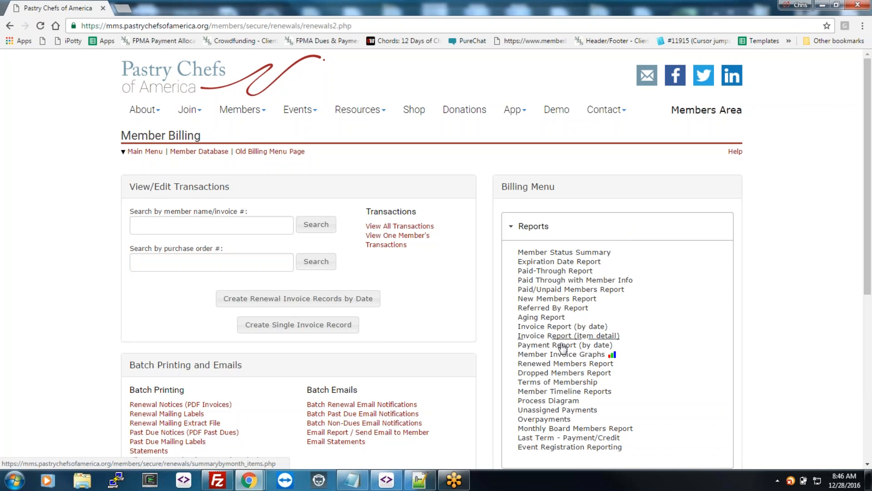
pyautogui.click(563, 393)
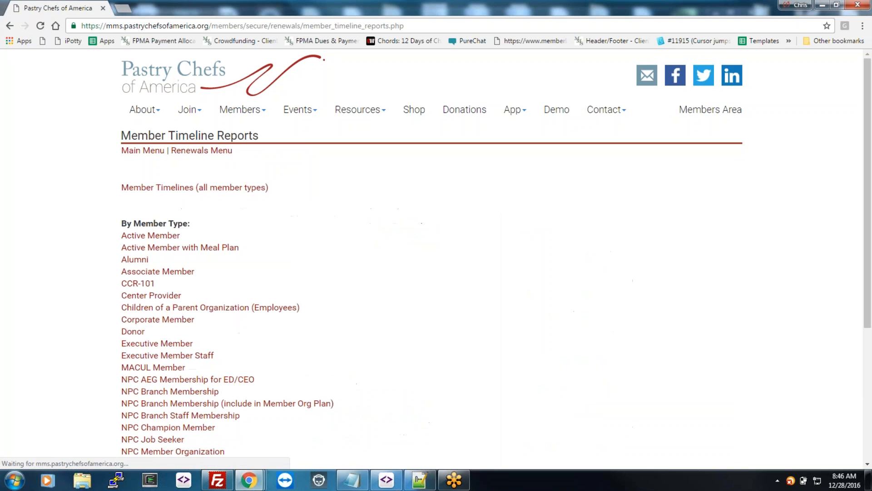
pyautogui.click(181, 192)
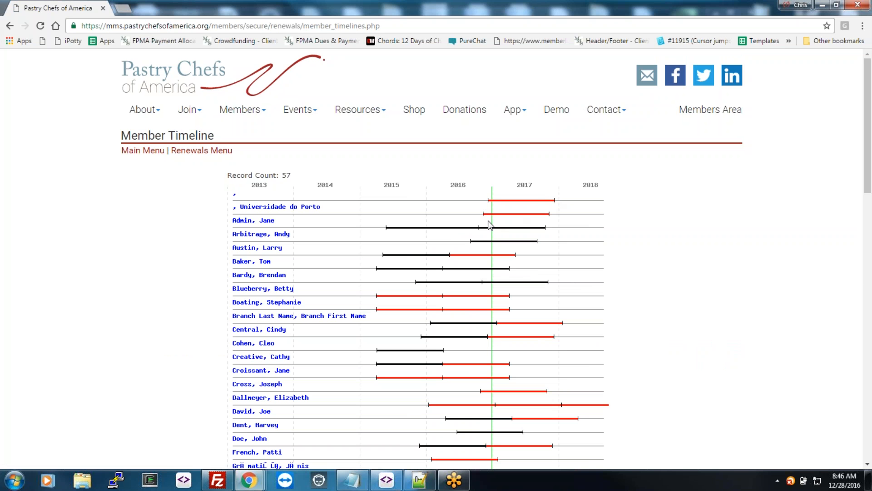
pyautogui.scroll(-7, 529, 349)
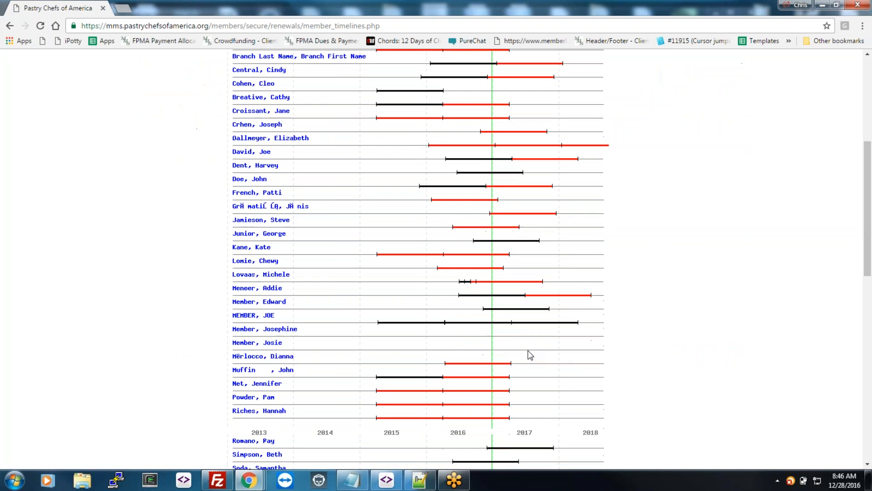
pyautogui.scroll(6, 531, 353)
pyautogui.scroll(1, 529, 352)
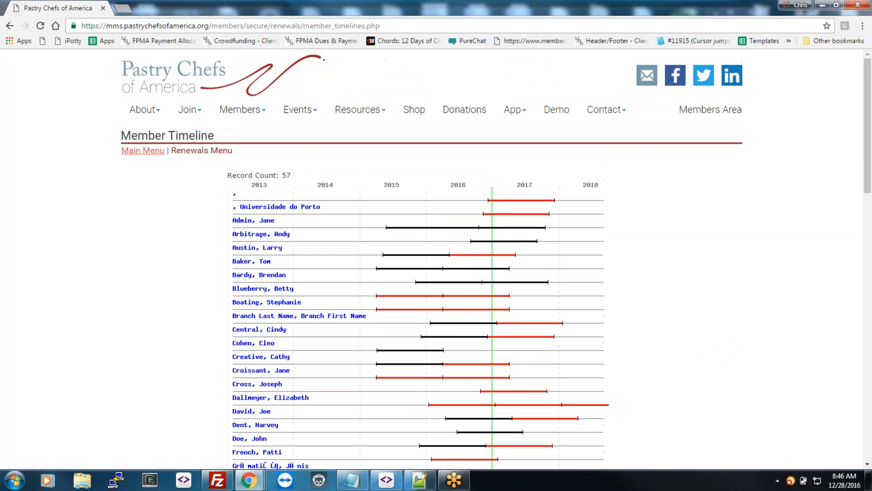
pyautogui.click(190, 154)
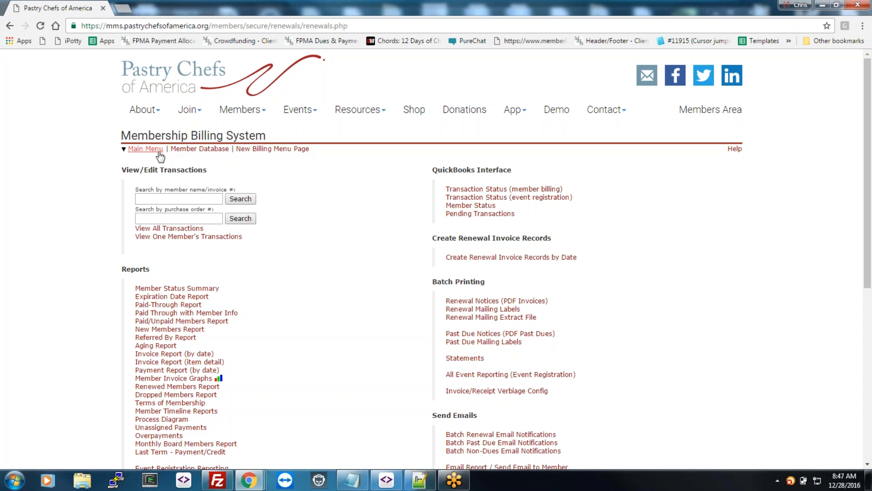
# Step: In the CRM, search last names for 'a' and review the first match's contact list
pyautogui.click(154, 150)
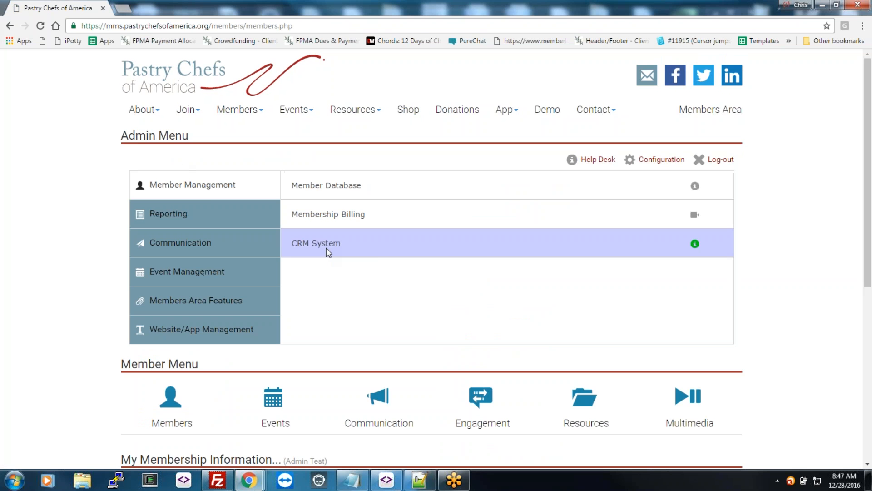
pyautogui.click(328, 248)
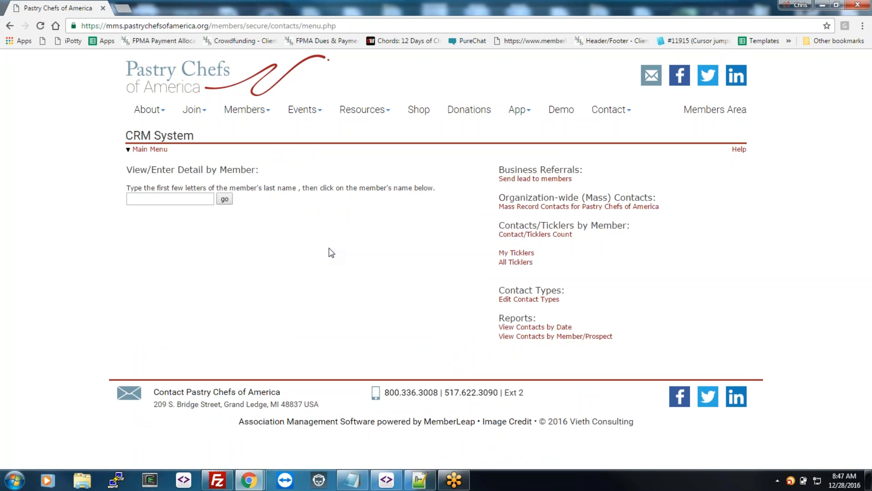
pyautogui.click(162, 199)
pyautogui.write('a')
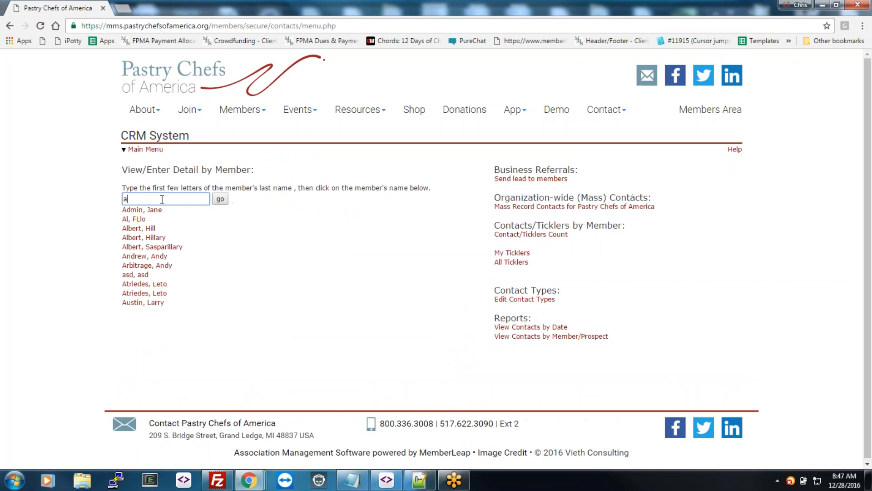
pyautogui.click(142, 209)
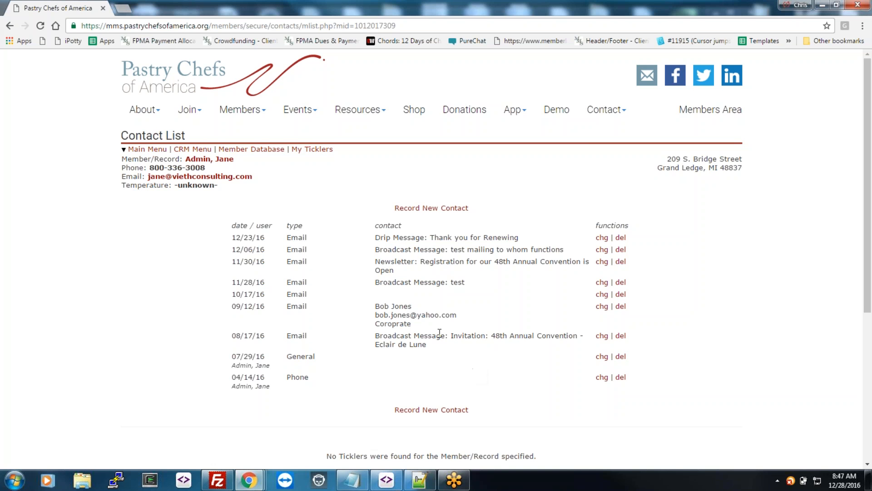
pyautogui.click(140, 150)
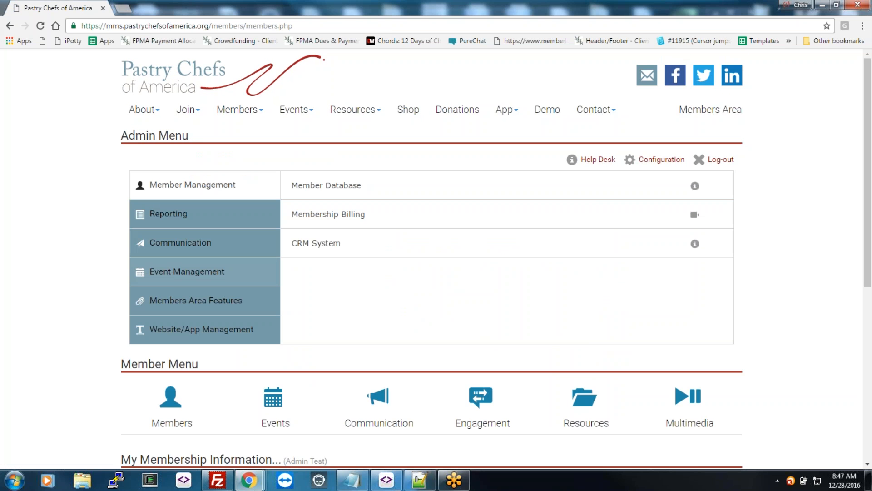
# Step: Generate the Roster List - Detail (Landscape) of all members and open it as PDF
pyautogui.click(272, 223)
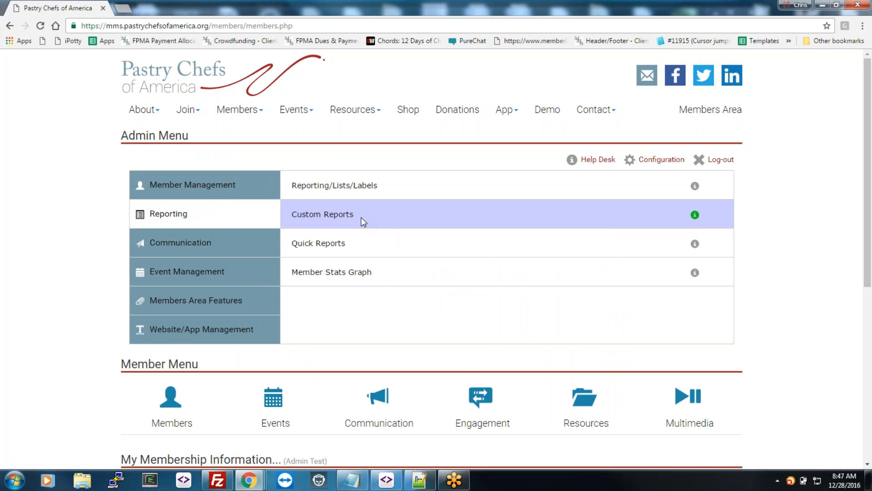
pyautogui.click(395, 190)
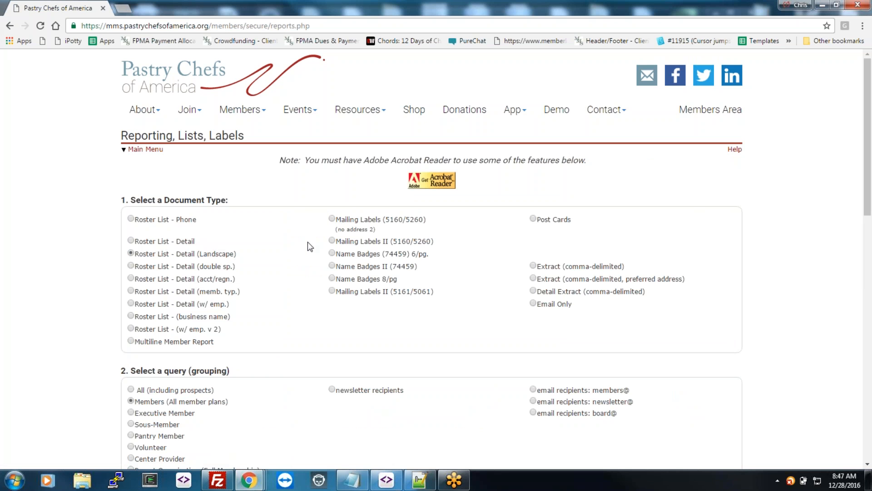
pyautogui.scroll(-1, 314, 263)
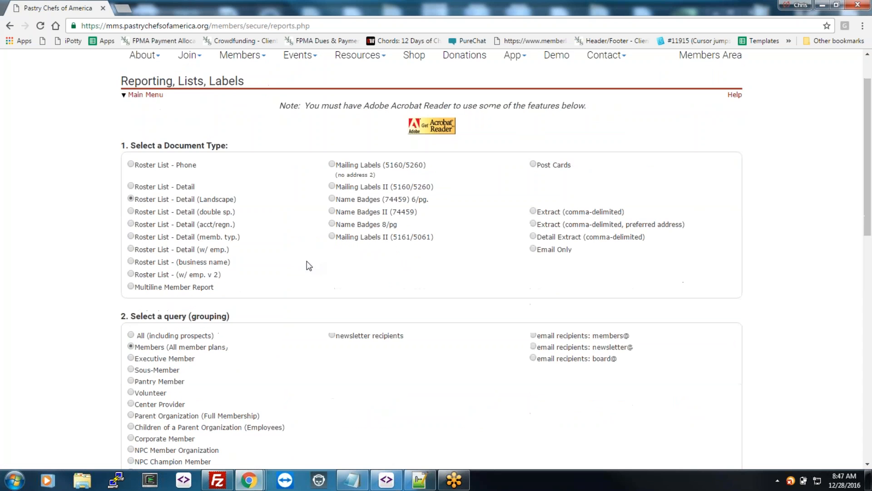
pyautogui.scroll(-3, 234, 278)
pyautogui.scroll(-8, 234, 278)
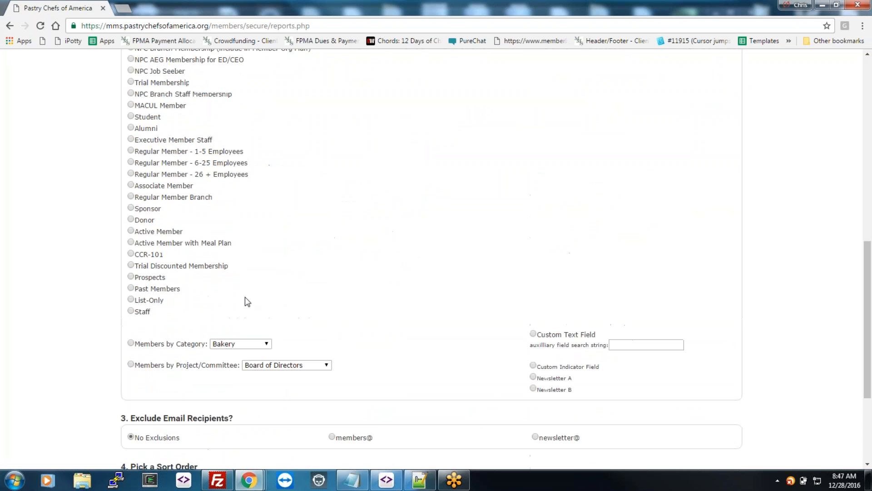
pyautogui.click(191, 353)
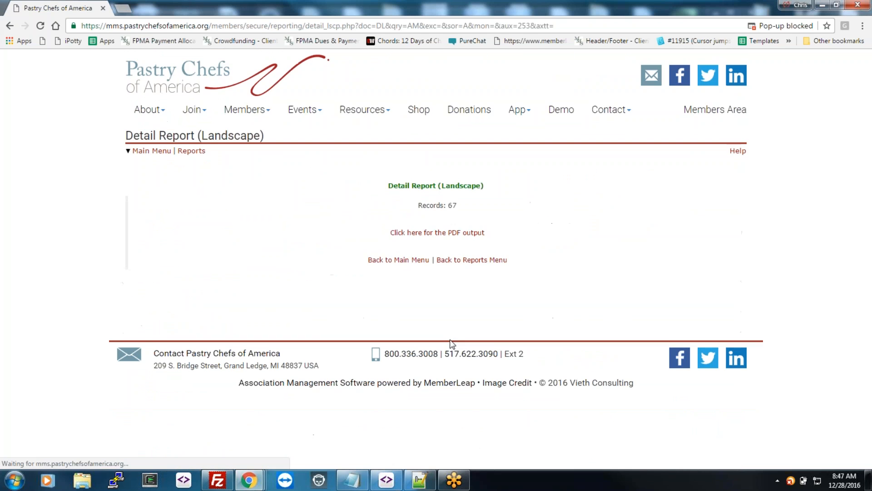
pyautogui.click(444, 232)
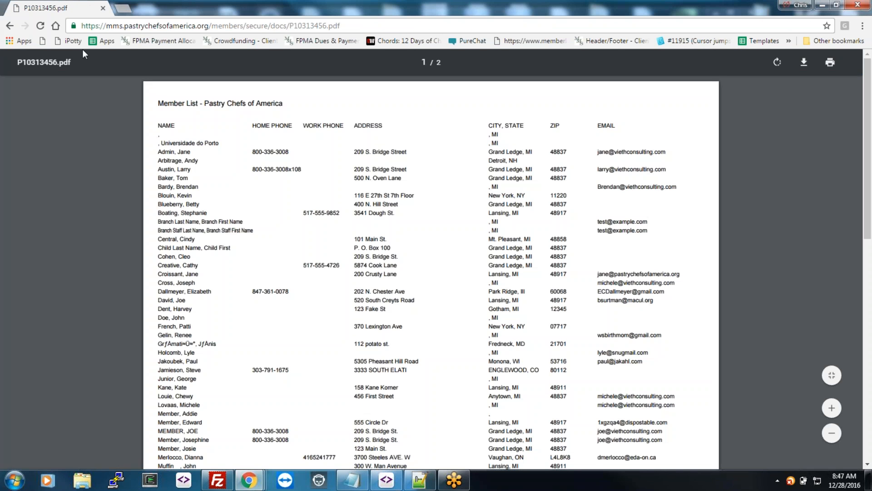
# Step: Leave the roster PDF and go back to the Admin Menu
pyautogui.click(10, 27)
pyautogui.click(10, 26)
pyautogui.click(10, 26)
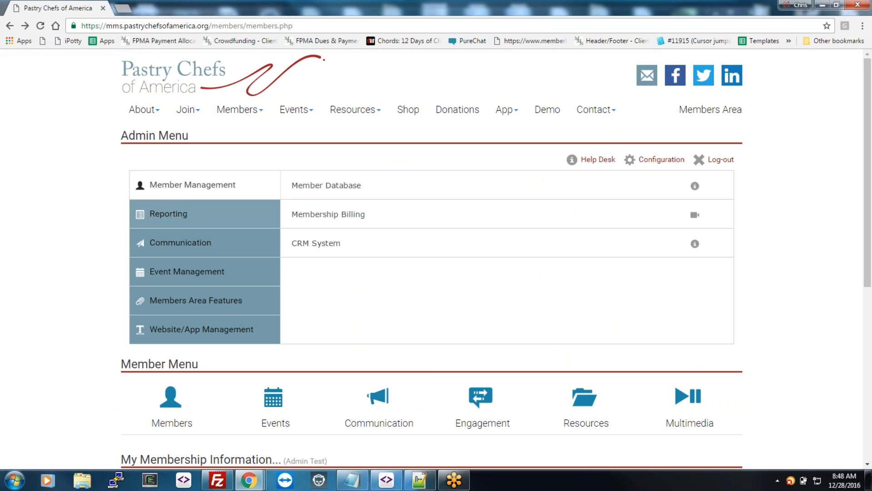
# Step: Start a new custom report named 'Build a Report'
pyautogui.click(173, 219)
pyautogui.click(321, 214)
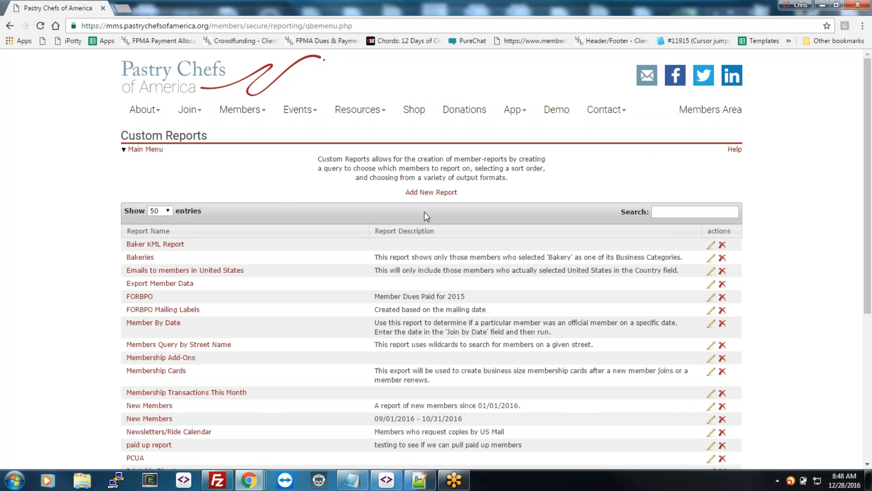
pyautogui.click(427, 193)
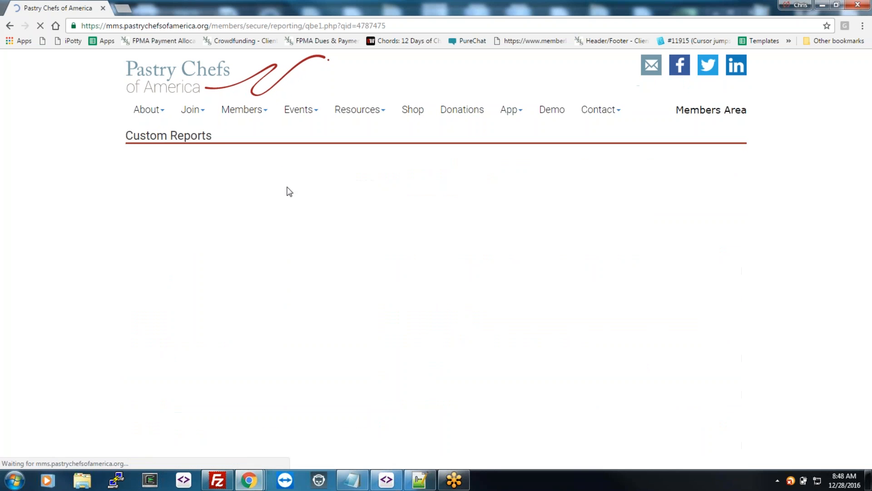
pyautogui.click(383, 199)
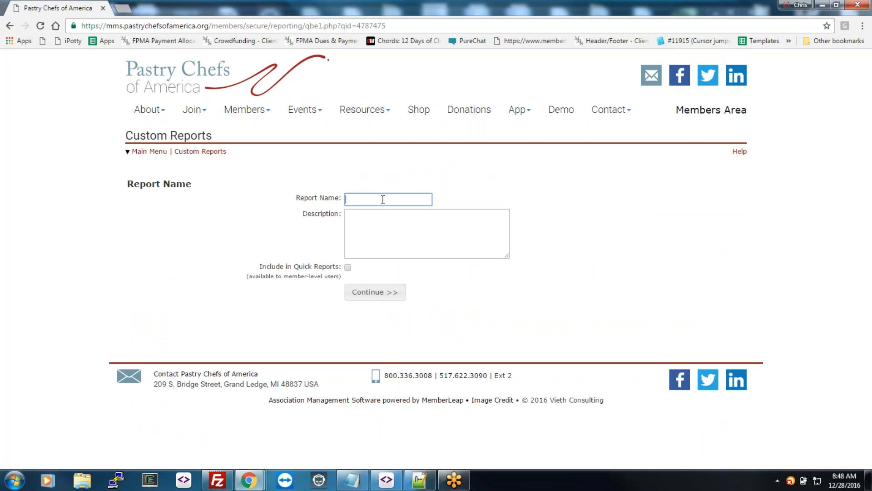
pyautogui.write('Build a Report')
pyautogui.click(383, 291)
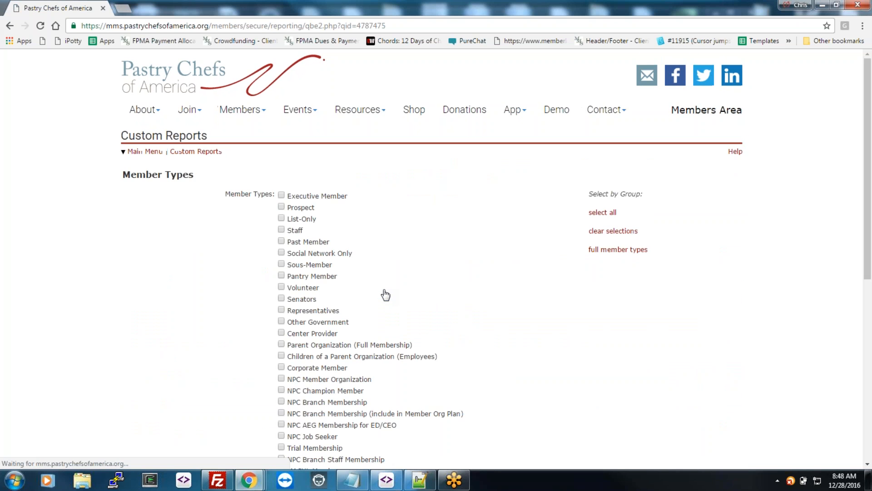
# Step: Include all full member types and continue past the filter criteria
pyautogui.click(613, 249)
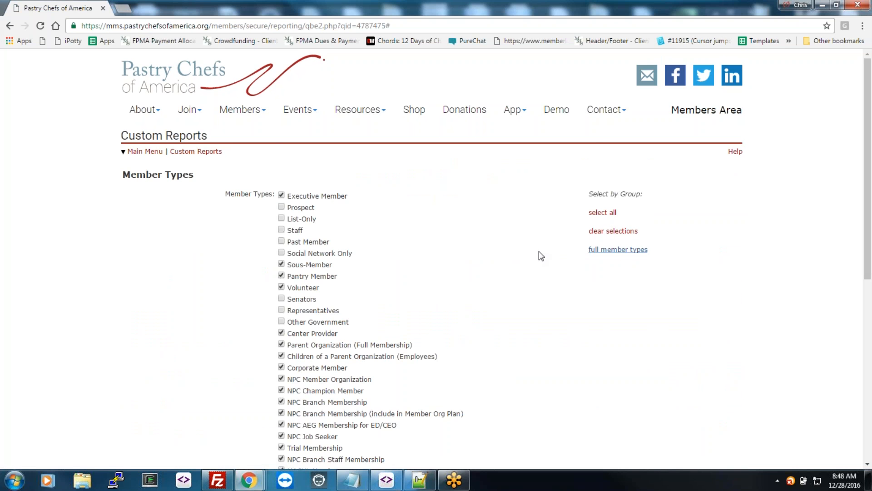
pyautogui.scroll(-8, 539, 252)
pyautogui.click(313, 366)
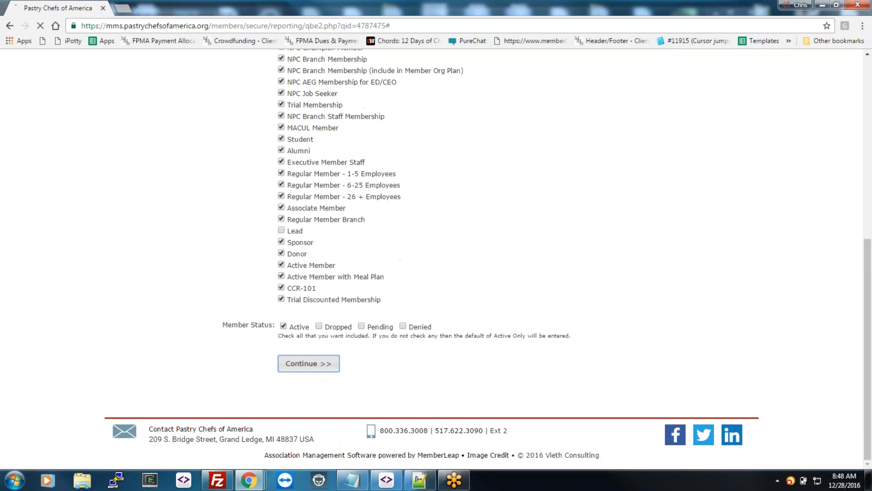
pyautogui.scroll(-8, 602, 302)
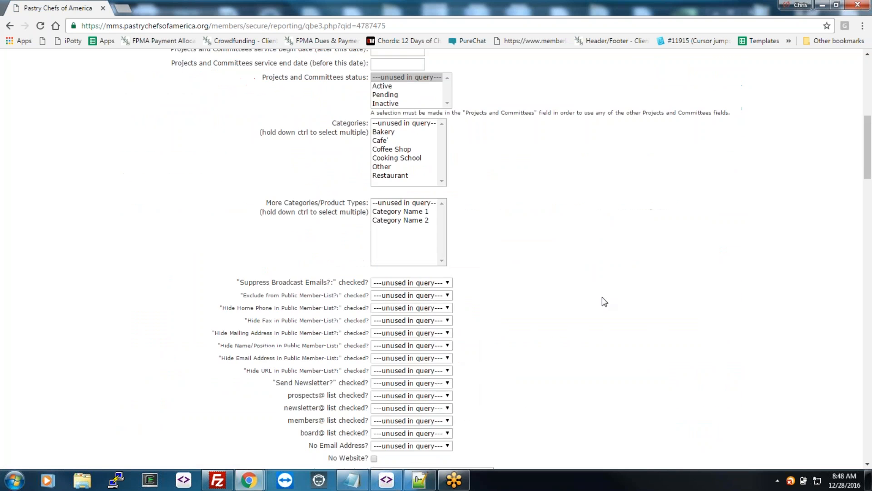
pyautogui.scroll(-7, 604, 300)
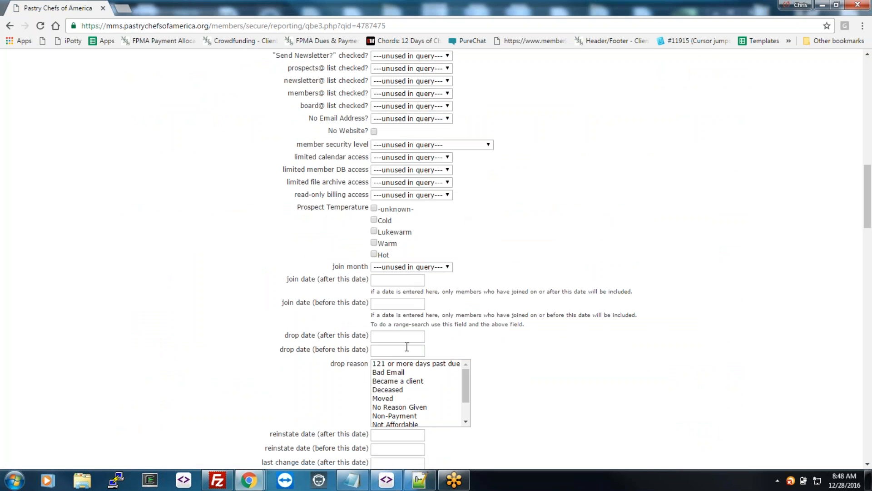
pyautogui.scroll(-20, 524, 296)
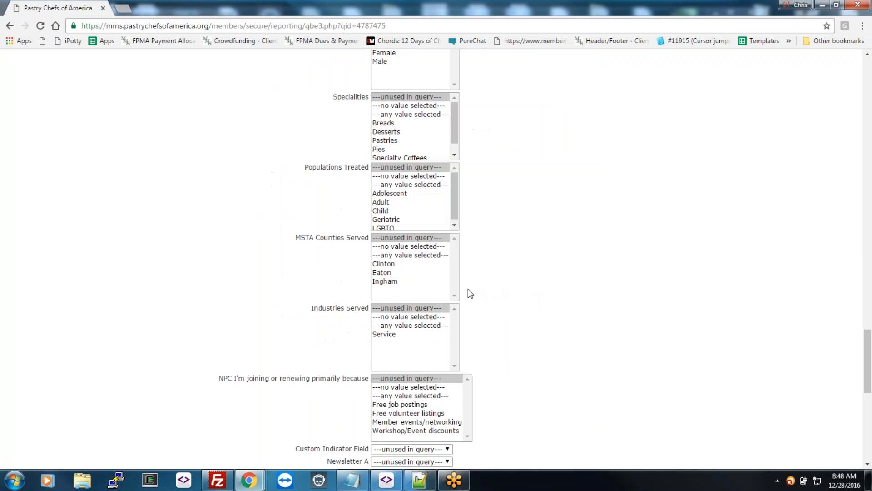
pyautogui.scroll(-15, 461, 302)
pyautogui.click(401, 347)
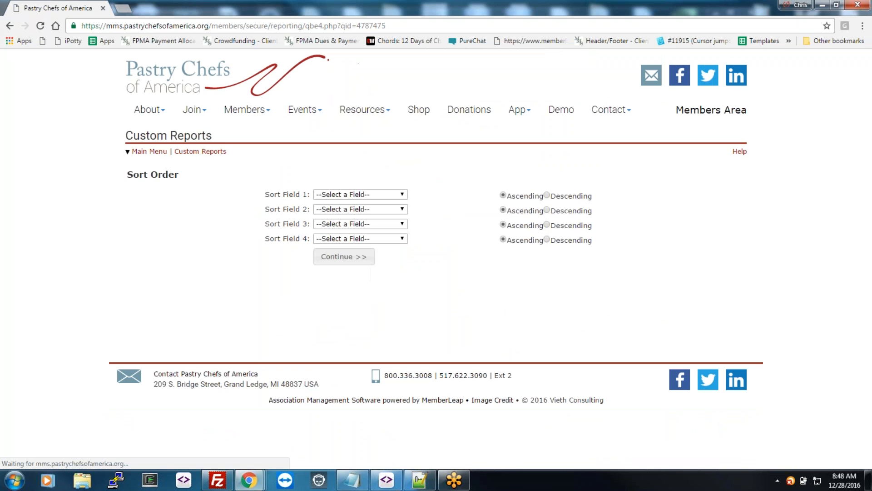
# Step: Sort by Last Name, output a Selected Fields table of Member Number, First and Last Name, and run it
pyautogui.click(367, 194)
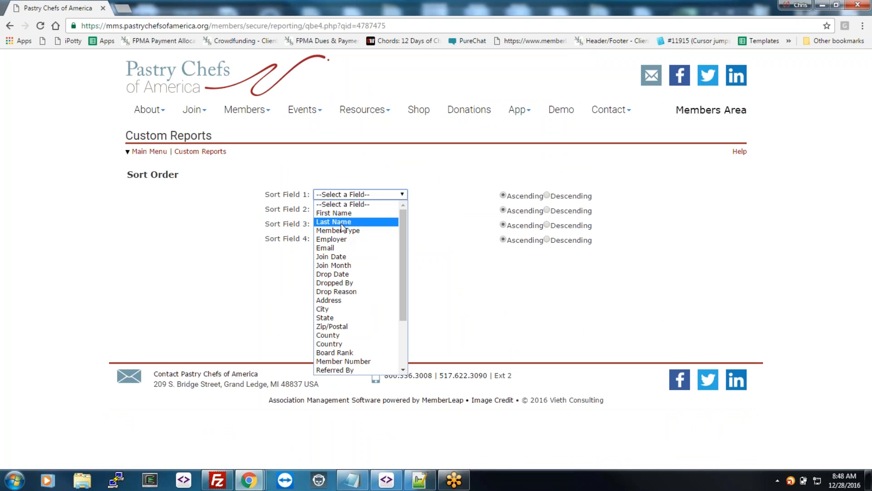
pyautogui.click(341, 223)
pyautogui.click(344, 257)
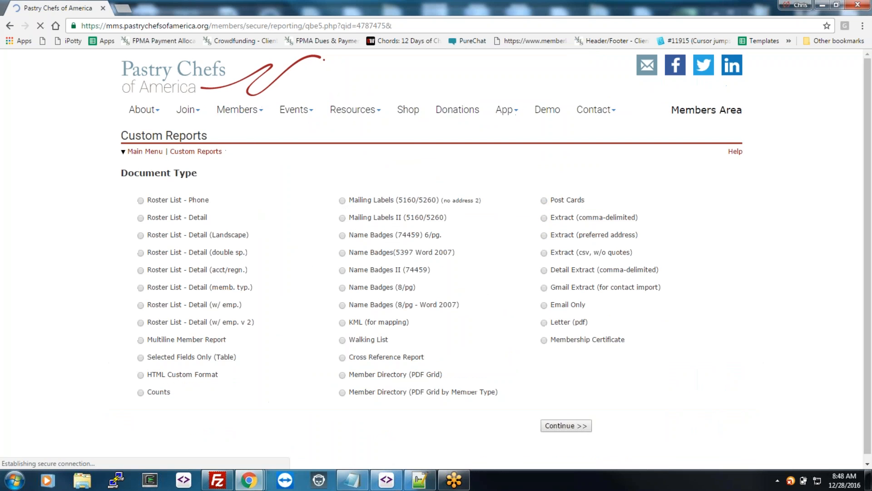
pyautogui.click(140, 358)
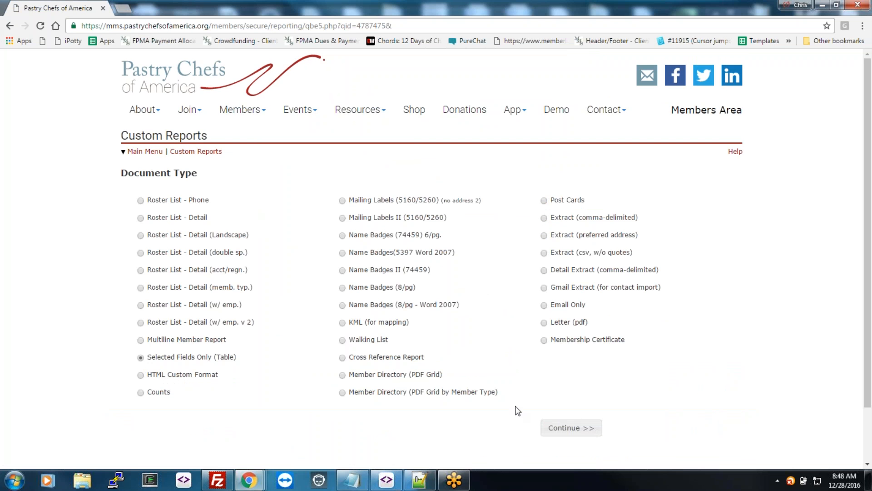
pyautogui.click(568, 435)
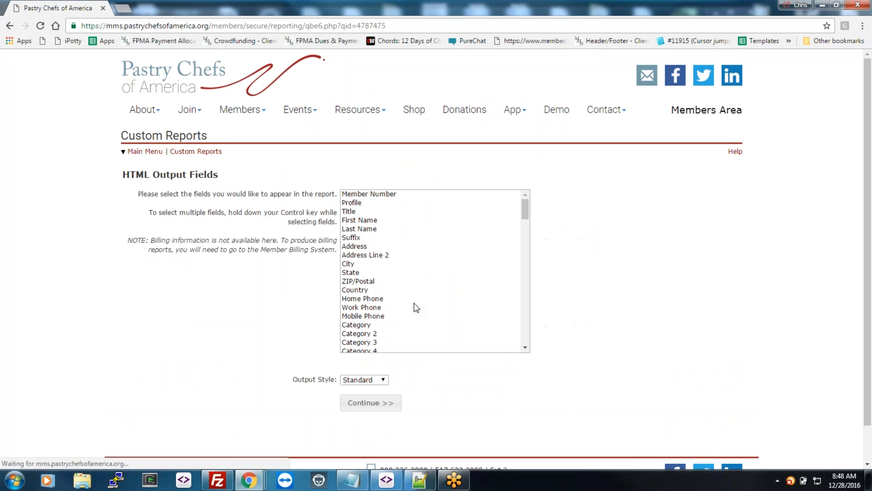
pyautogui.click(379, 194)
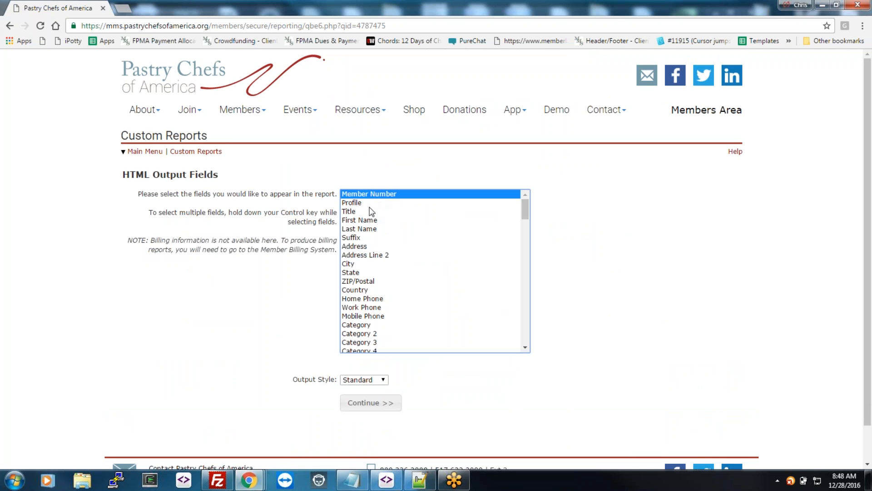
pyautogui.keyDown('ctrl'); pyautogui.click(368, 222); pyautogui.keyUp('ctrl')
pyautogui.keyDown('ctrl'); pyautogui.click(368, 229); pyautogui.keyUp('ctrl')
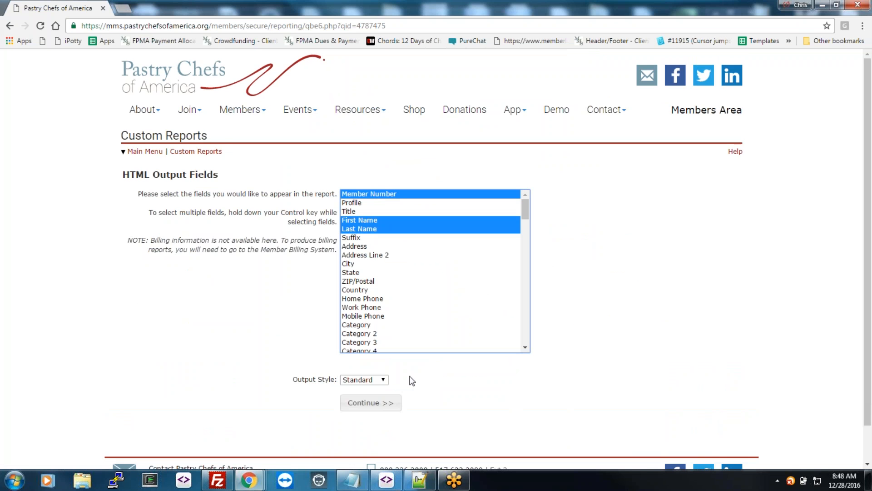
pyautogui.click(375, 409)
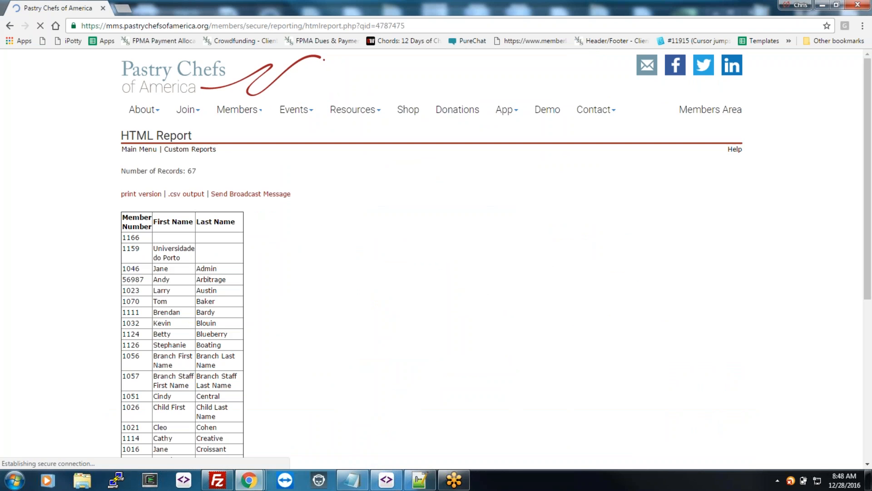
# Step: Back out of the report results to the Admin Menu and show its Communication tools
pyautogui.scroll(-14, 309, 275)
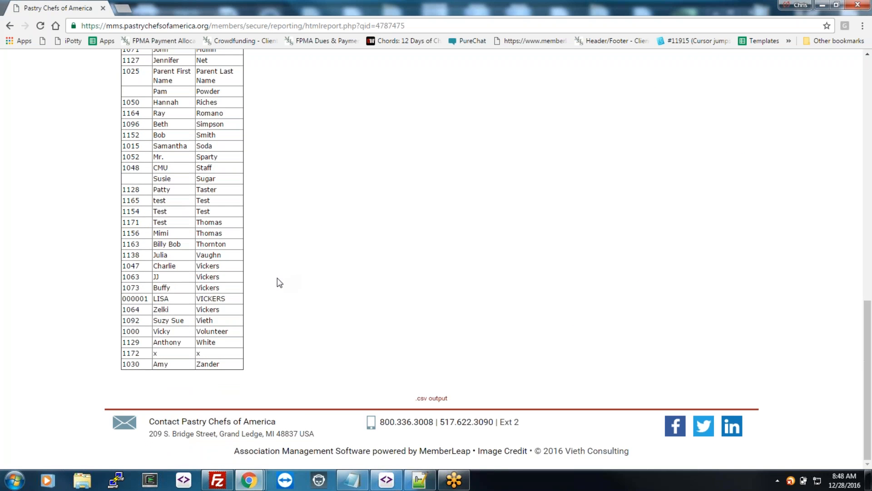
pyautogui.scroll(14, 279, 282)
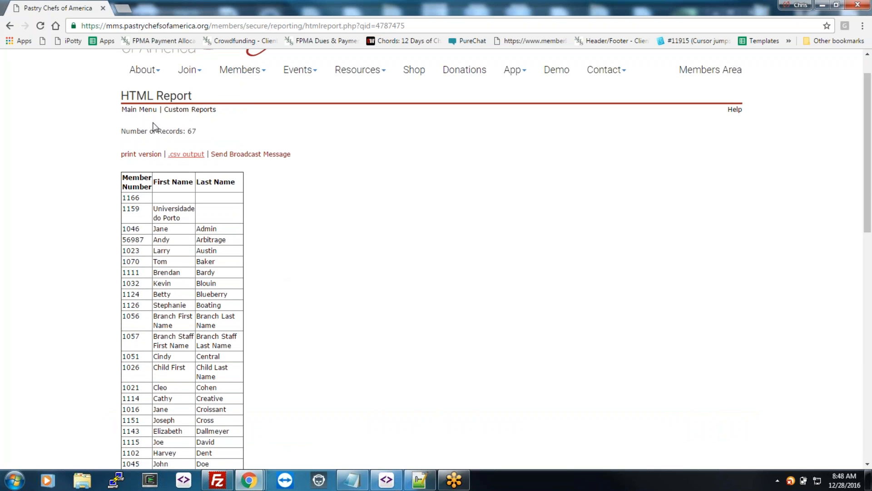
pyautogui.click(9, 26)
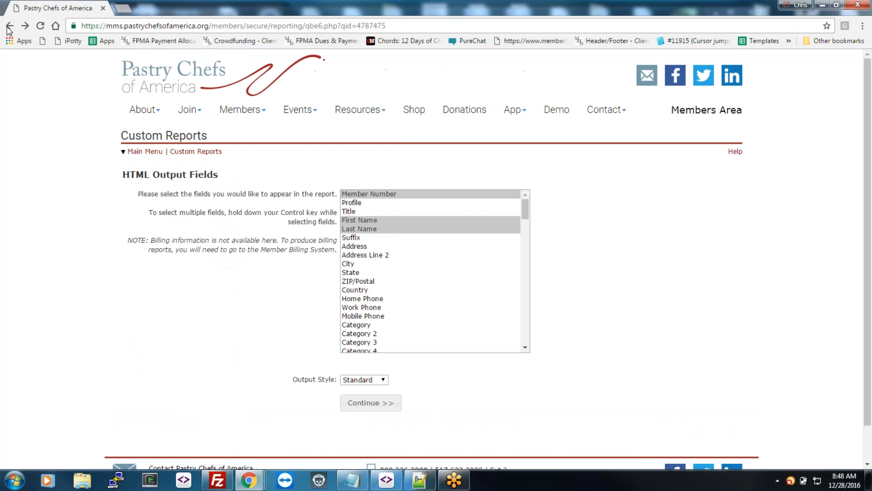
pyautogui.click(9, 26)
pyautogui.click(9, 27)
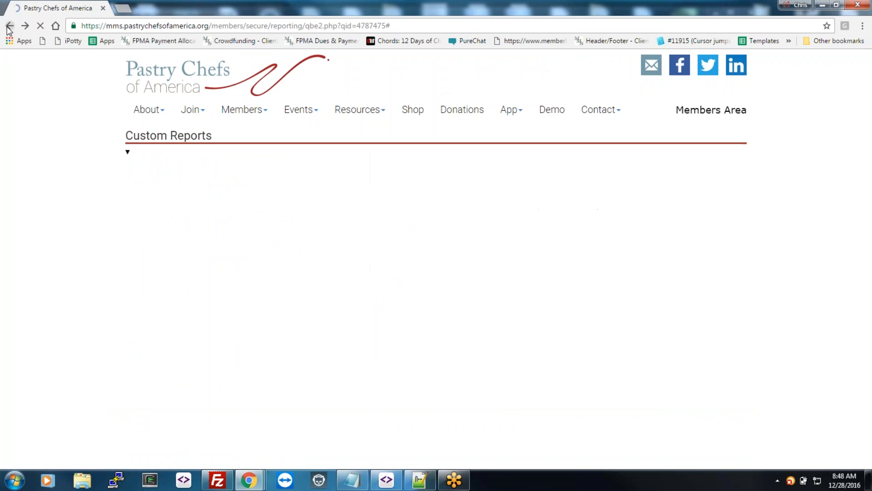
pyautogui.click(9, 26)
pyautogui.click(9, 26)
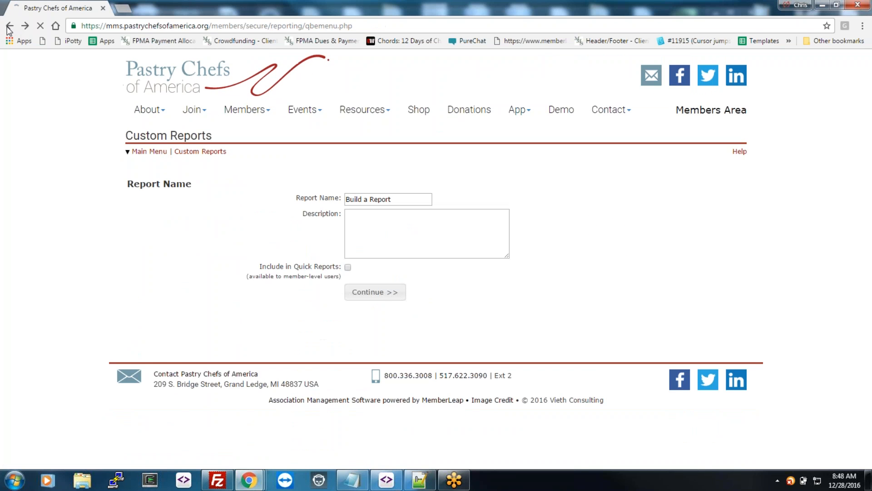
pyautogui.click(9, 27)
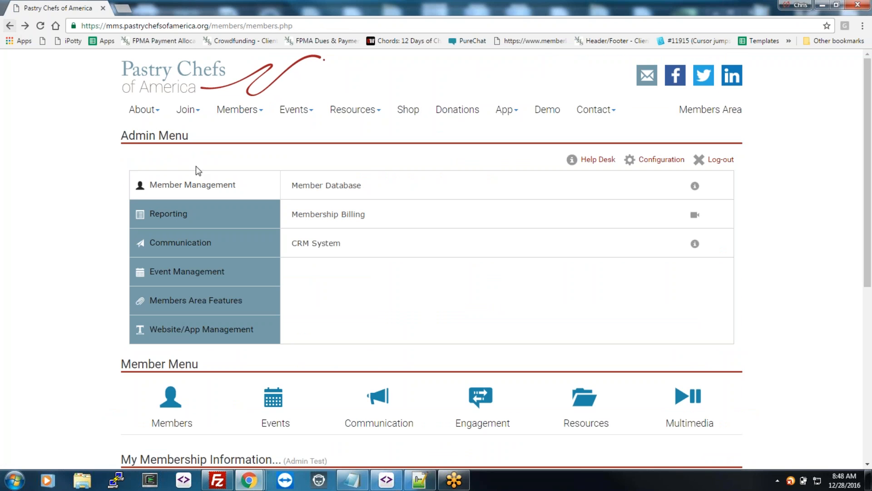
pyautogui.click(194, 241)
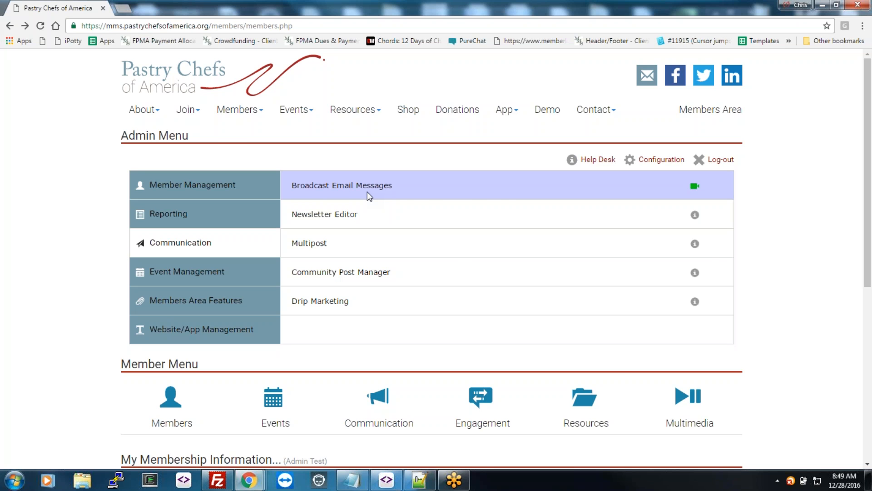
# Step: Start a new broadcast email message using the New Template Option
pyautogui.click(367, 192)
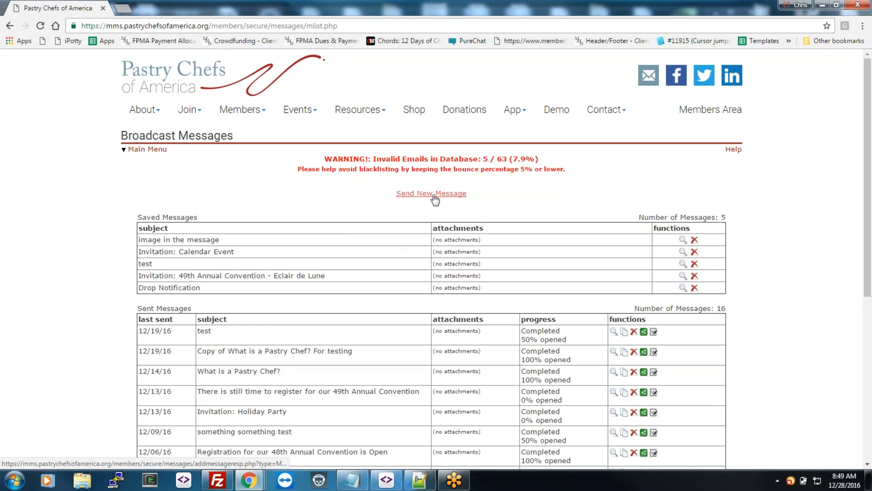
pyautogui.click(434, 194)
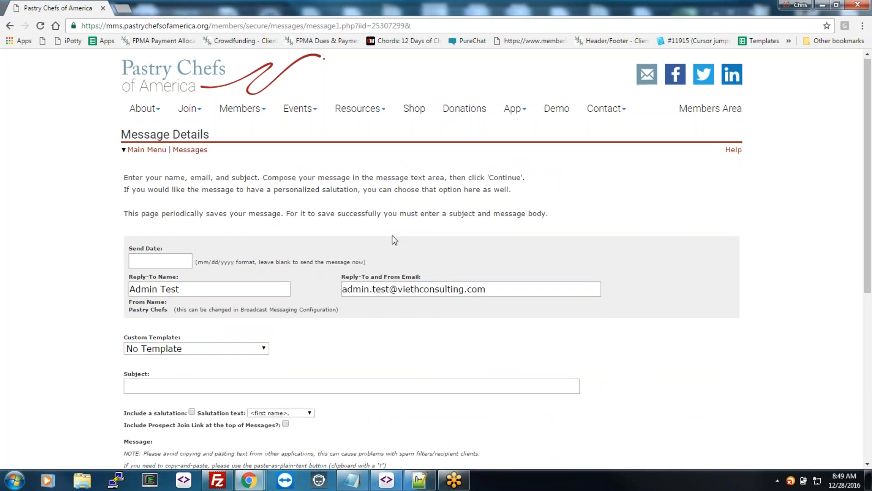
pyautogui.scroll(-3, 391, 235)
pyautogui.click(231, 186)
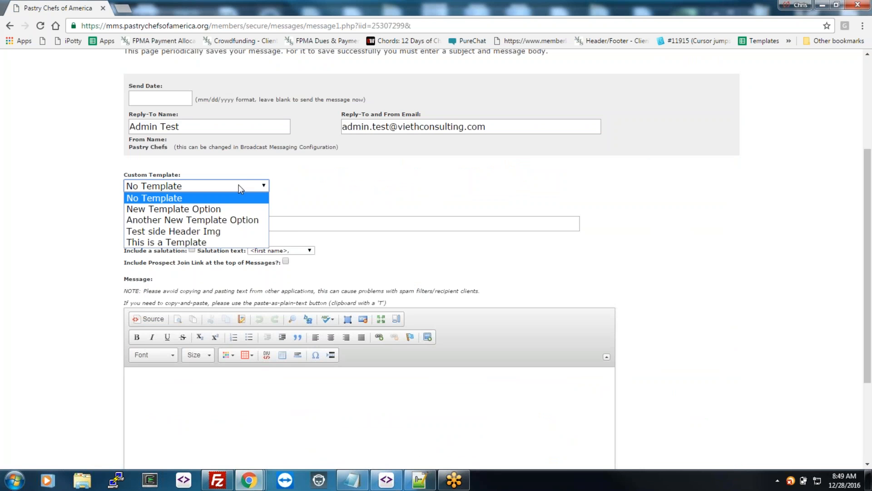
pyautogui.click(314, 189)
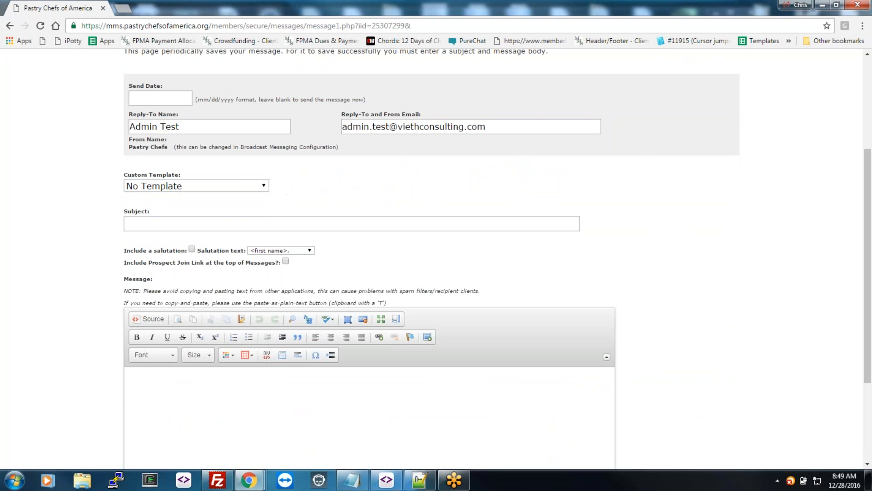
pyautogui.click(291, 226)
pyautogui.click(244, 184)
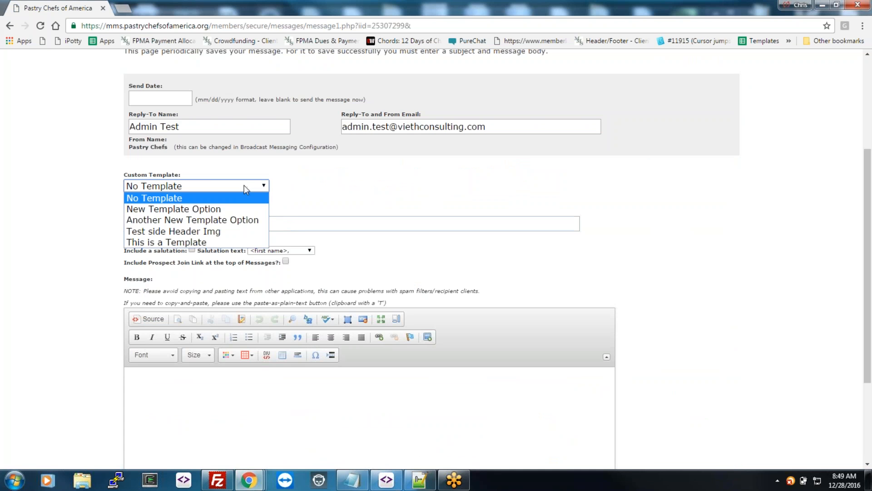
pyautogui.click(236, 212)
# Step: Enter subject 'test of broadcast' and body 'message here', then continue to Recipients
pyautogui.click(288, 226)
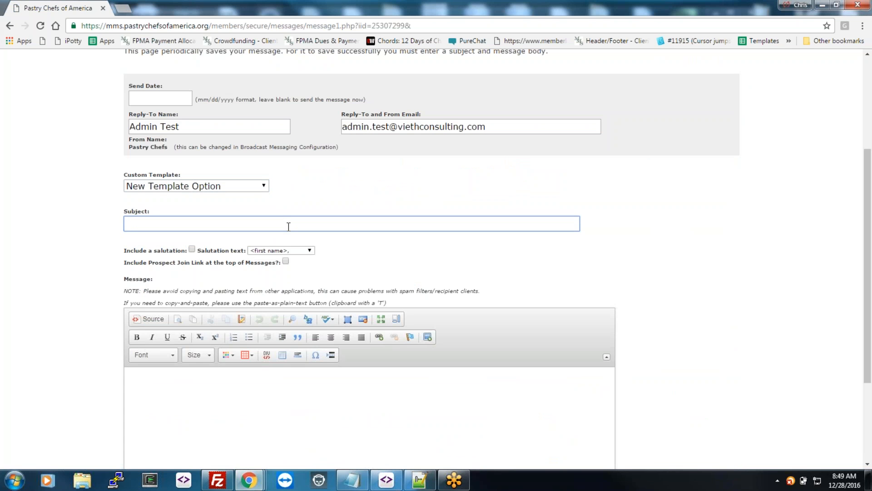
pyautogui.write('te')
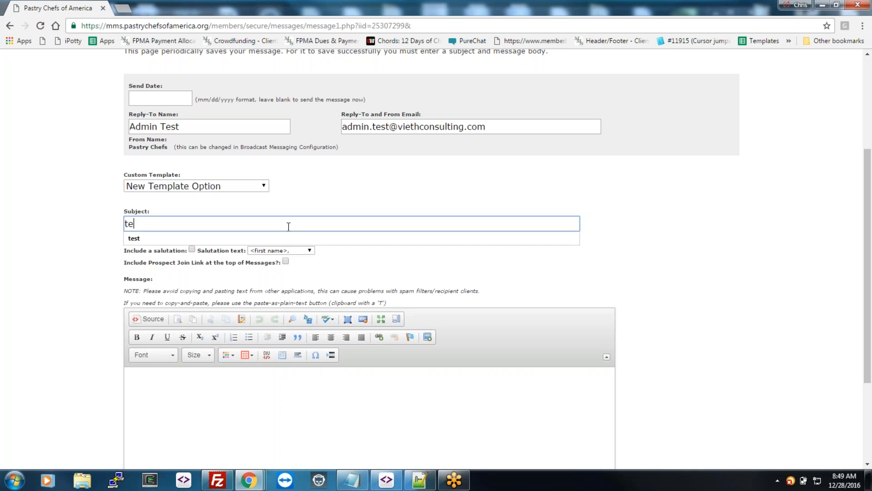
pyautogui.write('st of broadcast')
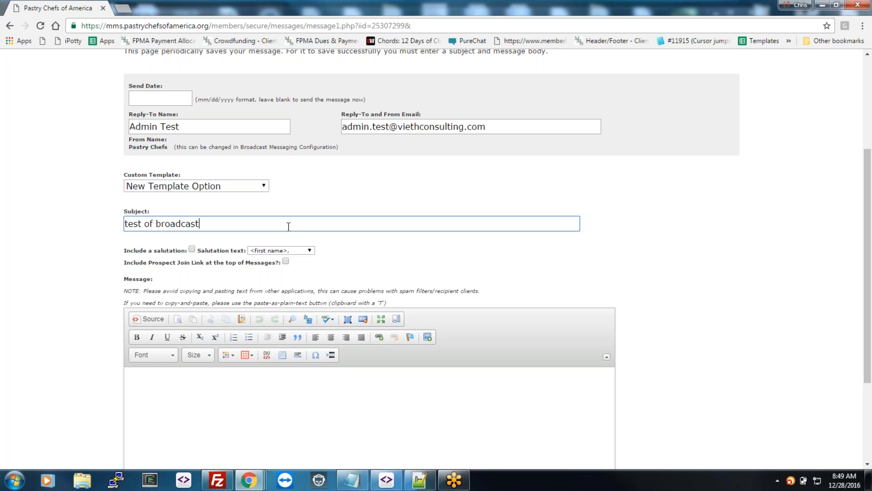
pyautogui.press('Tab')
pyautogui.press('Tab')
pyautogui.click(434, 393)
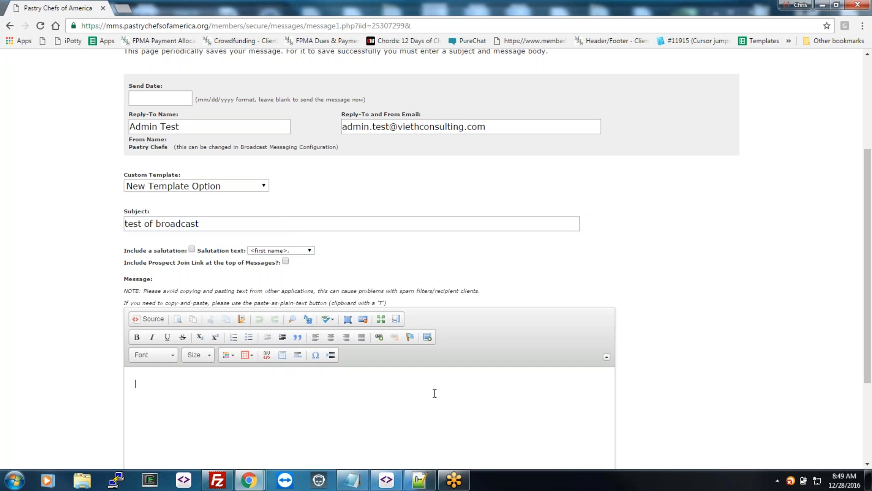
pyautogui.write('message here')
pyautogui.scroll(-1, 467, 365)
pyautogui.scroll(-3, 466, 365)
pyautogui.click(717, 440)
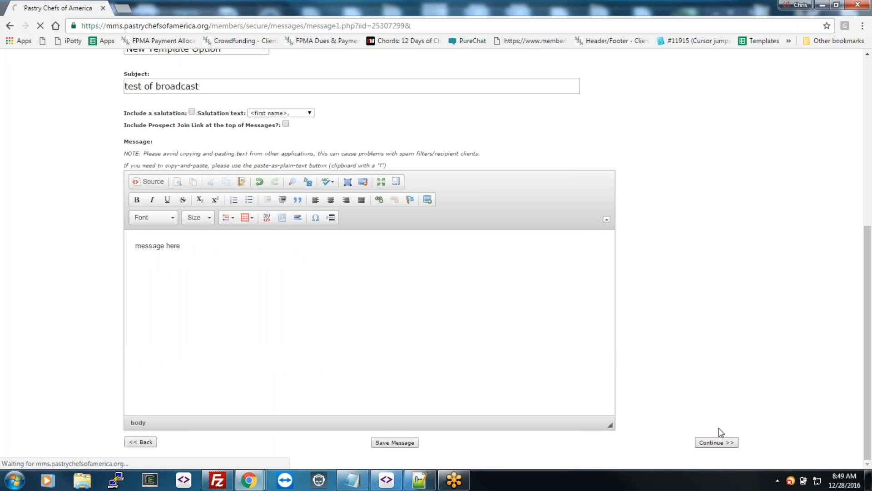
pyautogui.click(662, 357)
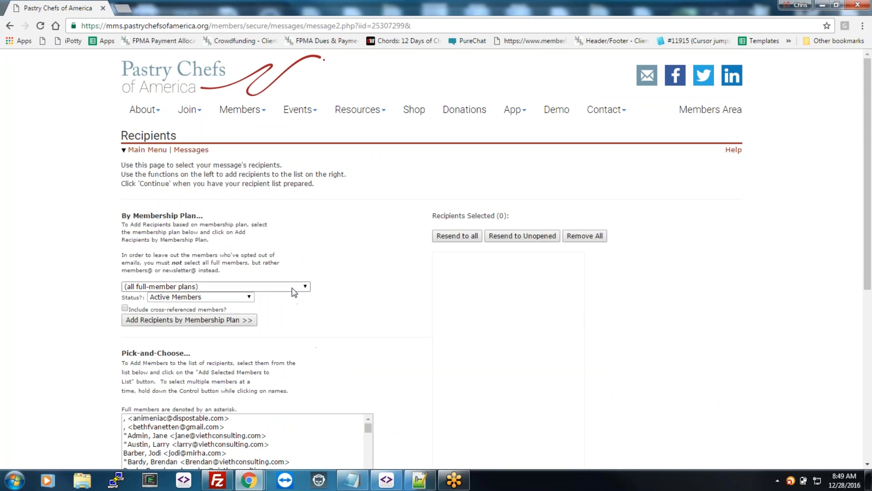
# Step: Add all full-member plan members as broadcast recipients and continue to confirmation
pyautogui.click(262, 286)
pyautogui.click(263, 296)
pyautogui.click(188, 320)
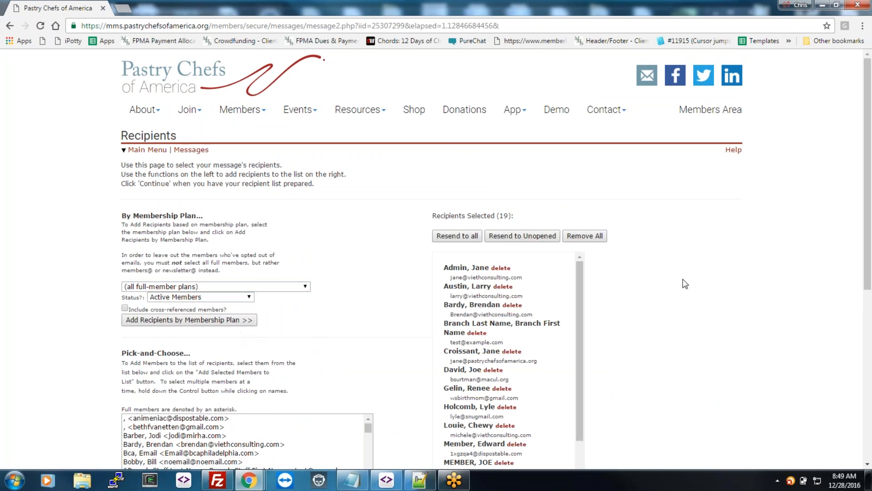
pyautogui.scroll(-7, 708, 317)
pyautogui.click(713, 392)
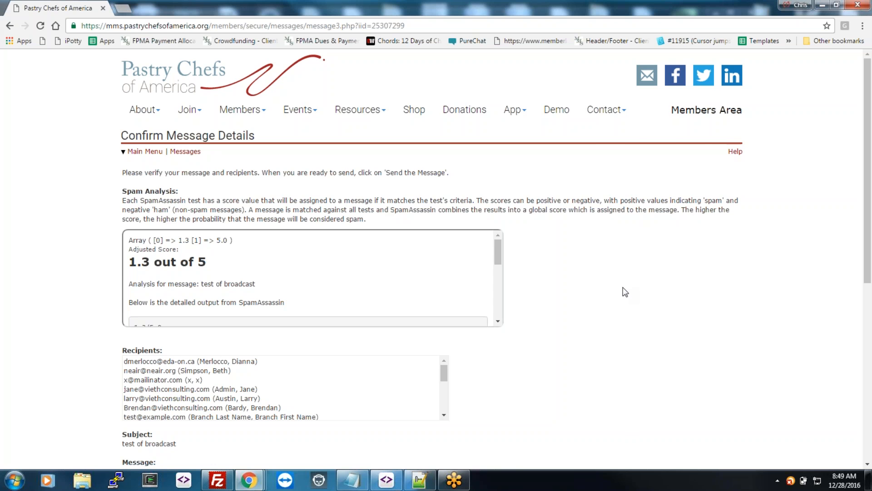
# Step: Review the Confirm Message Details page, including the recipient list and 1.3/5 spam score
pyautogui.scroll(-3, 653, 289)
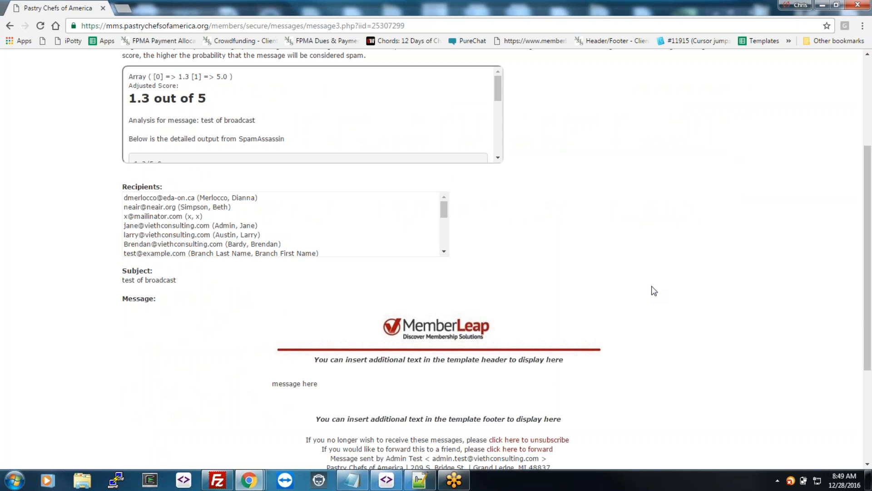
pyautogui.scroll(-3, 655, 291)
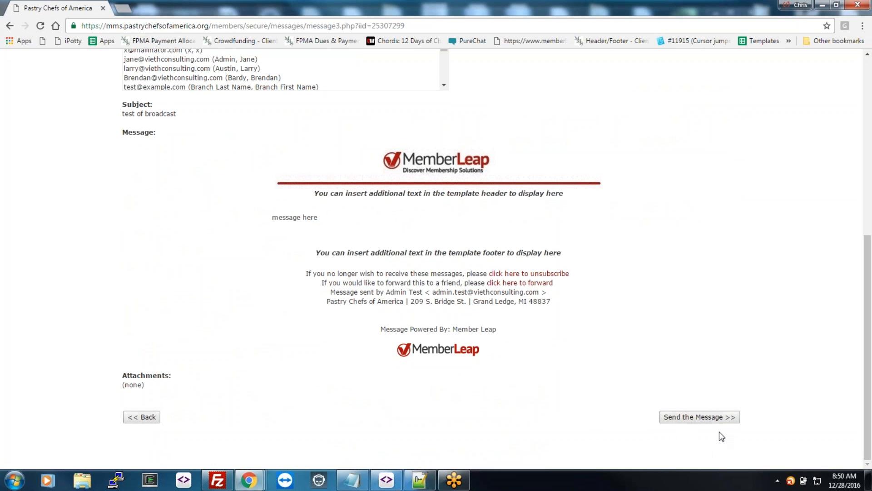
pyautogui.doubleClick(717, 384)
# Step: Go back through the earlier pages to the Admin Menu
pyautogui.click(10, 26)
pyautogui.click(11, 27)
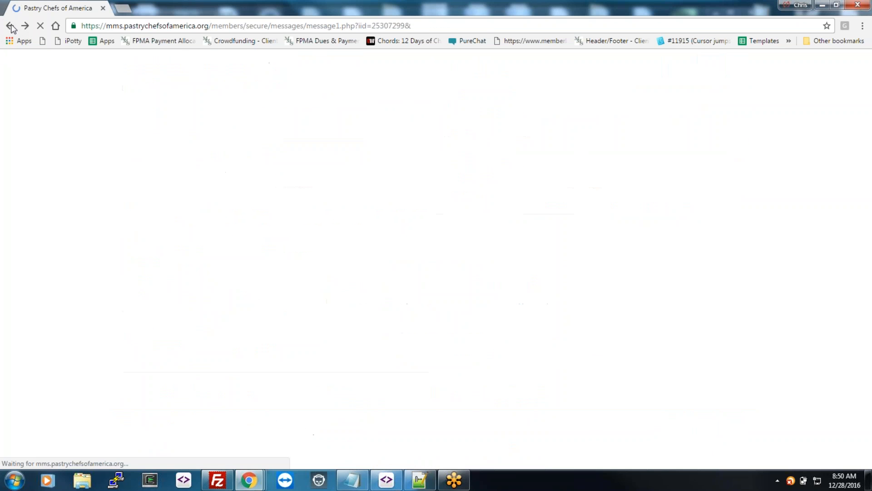
pyautogui.click(10, 26)
pyautogui.click(10, 26)
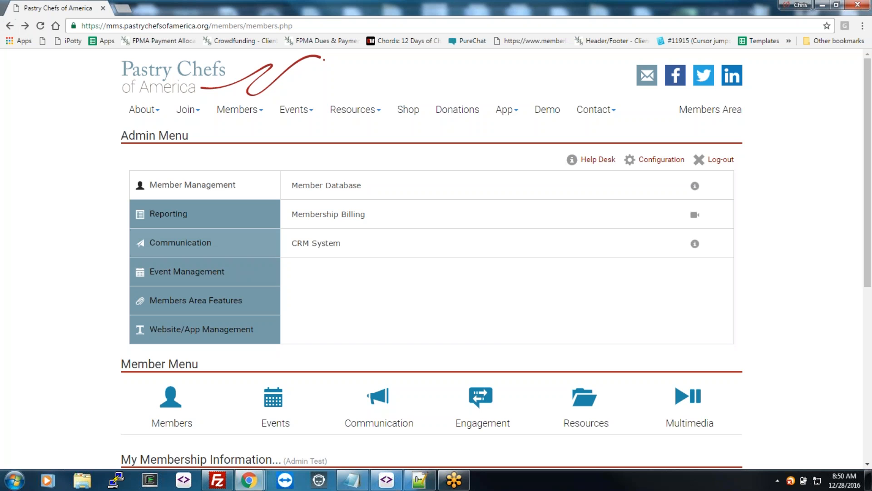
# Step: From the Newsletter List, preview the Fall/Winter 2016 newsletter in its own tab, then close it
pyautogui.click(196, 241)
pyautogui.click(357, 210)
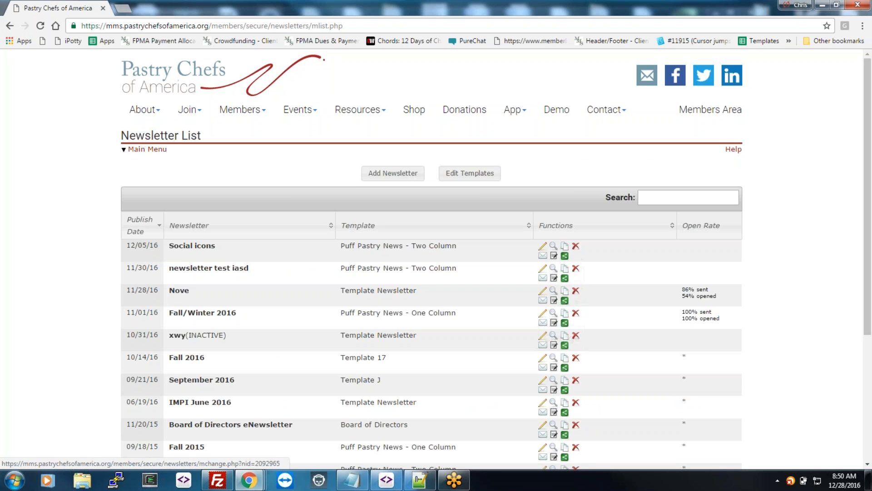
pyautogui.click(554, 313)
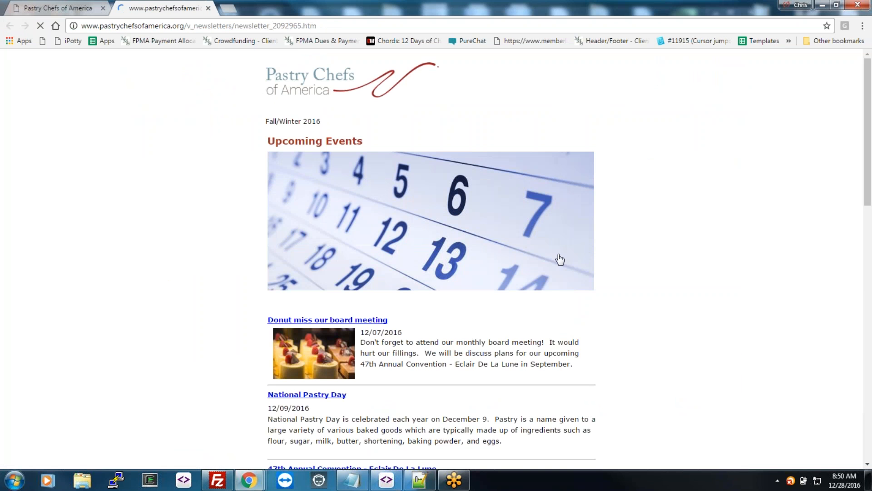
pyautogui.scroll(-15, 439, 183)
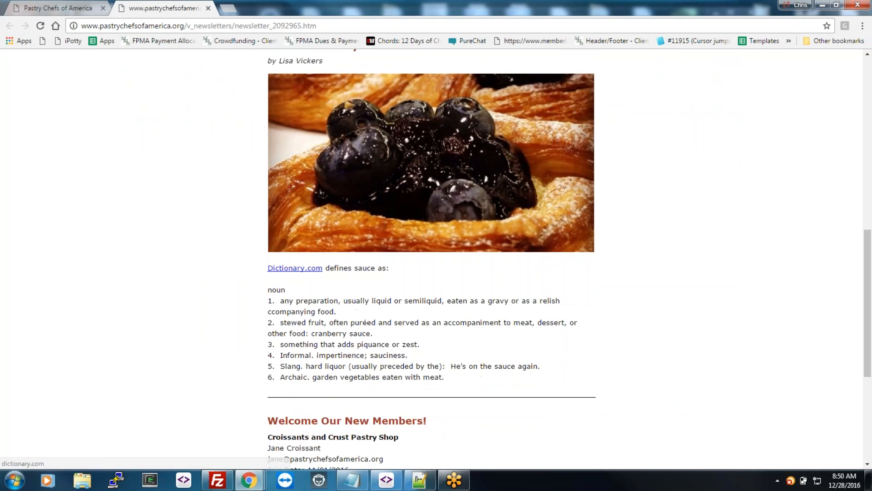
pyautogui.scroll(-5, 451, 362)
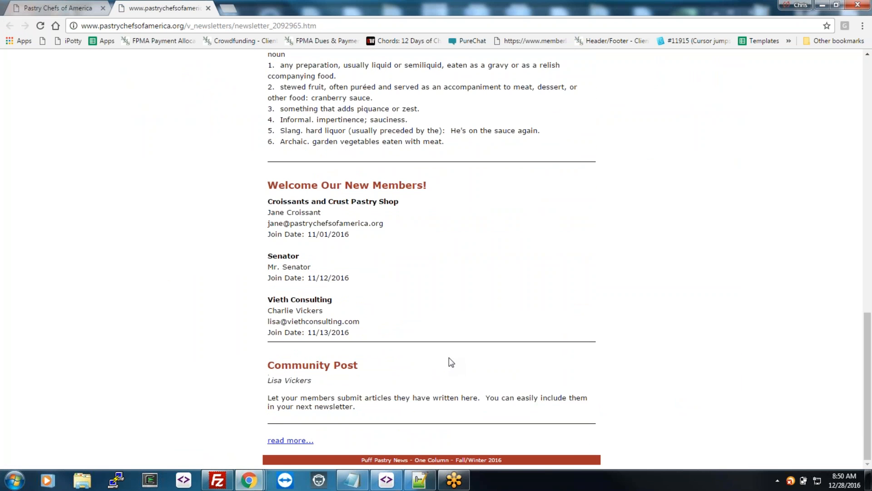
pyautogui.scroll(2, 451, 362)
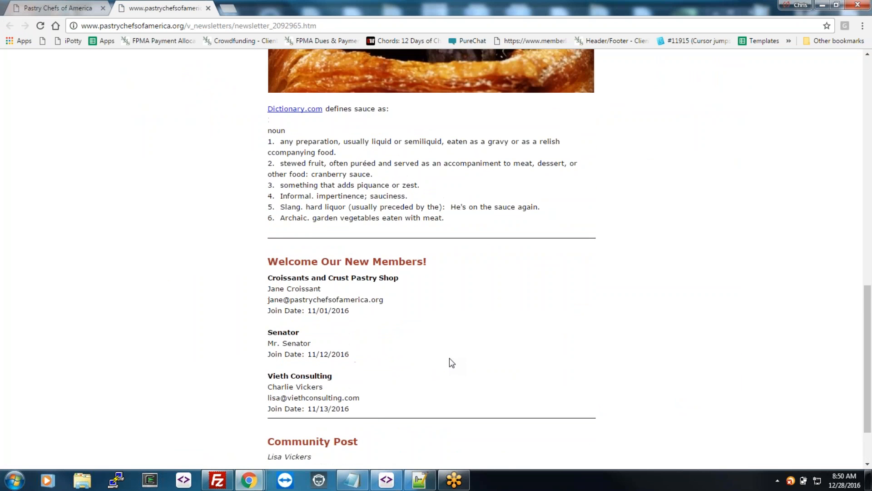
pyautogui.scroll(15, 451, 363)
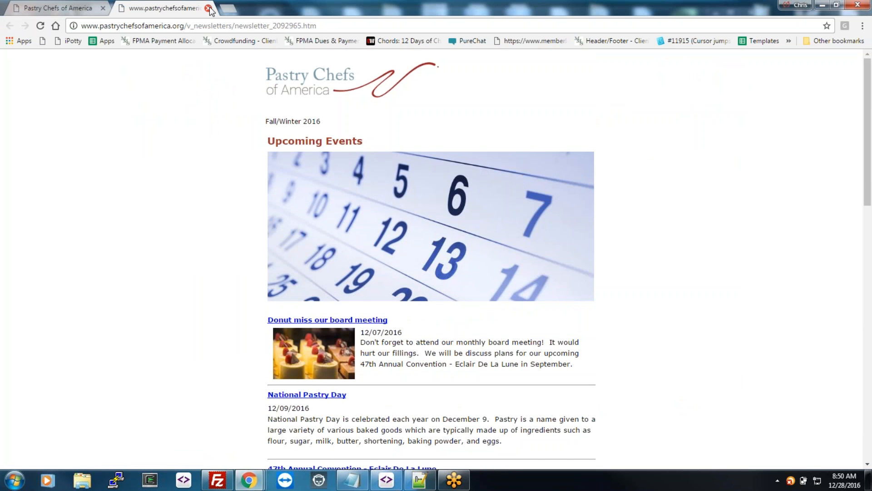
pyautogui.click(208, 9)
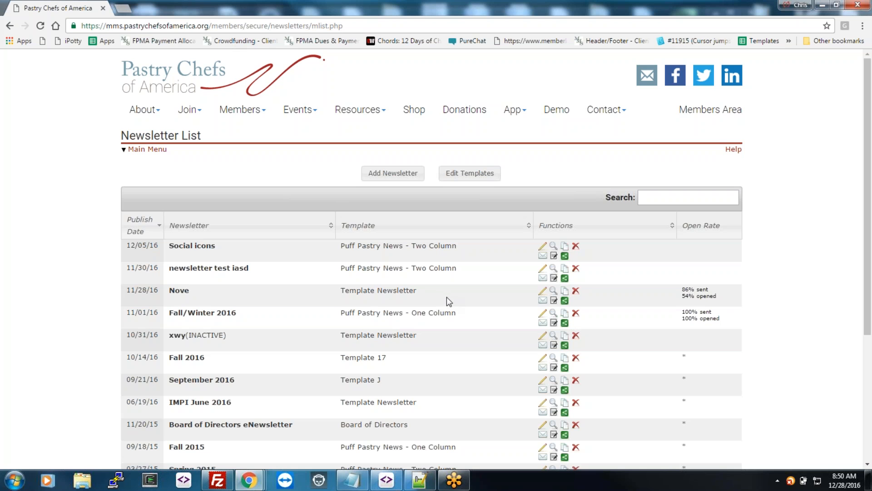
# Step: View the 11-entry Newsletter Template List, then return to the main menu and open Drip Marketing under Communication
pyautogui.click(472, 175)
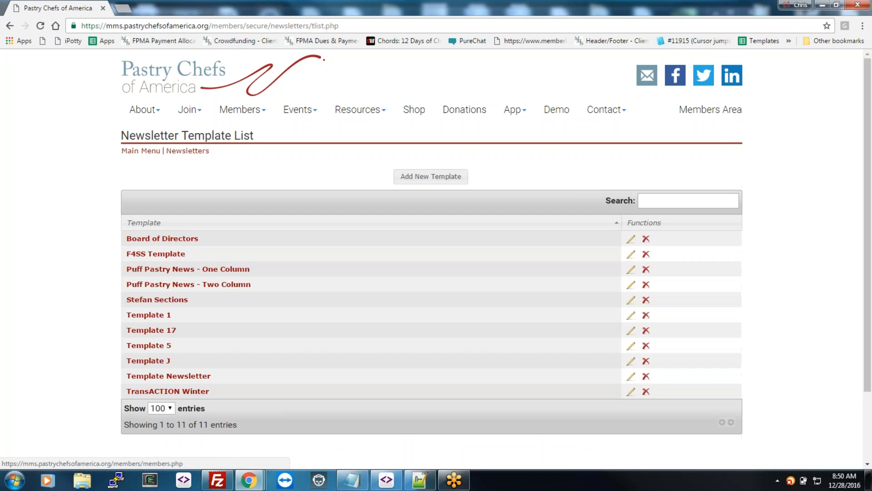
pyautogui.rightClick(8, 26)
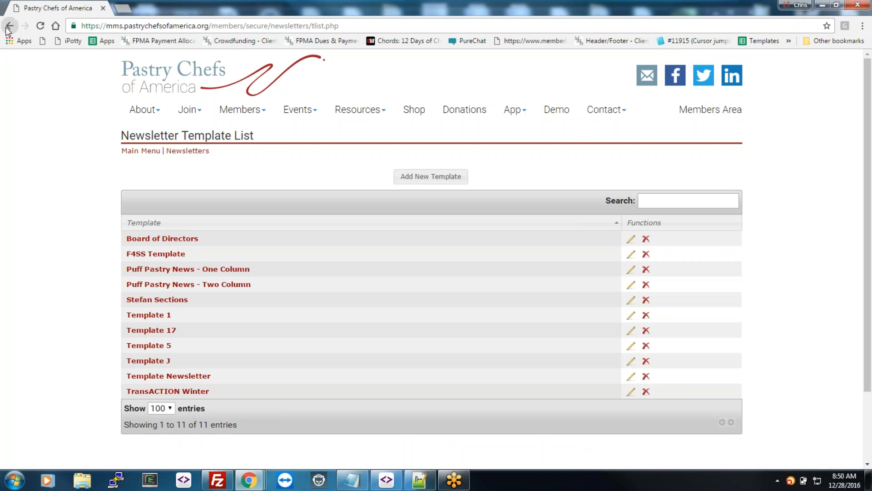
pyautogui.click(141, 153)
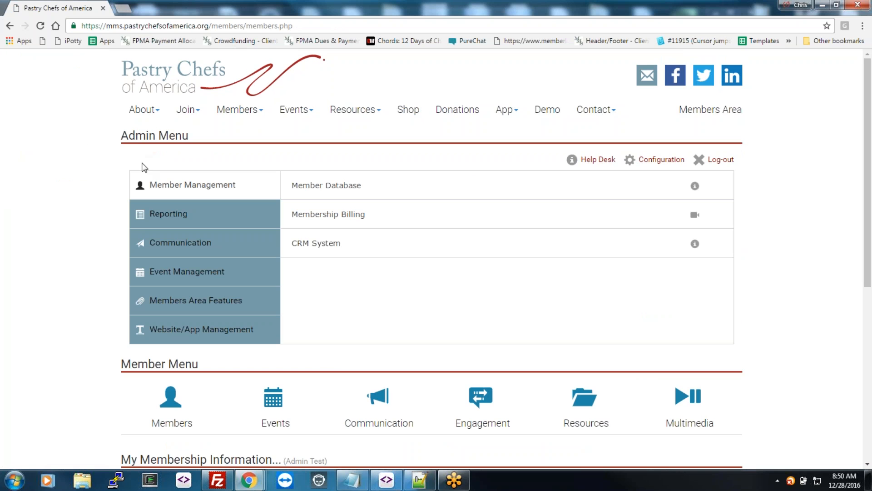
pyautogui.click(214, 243)
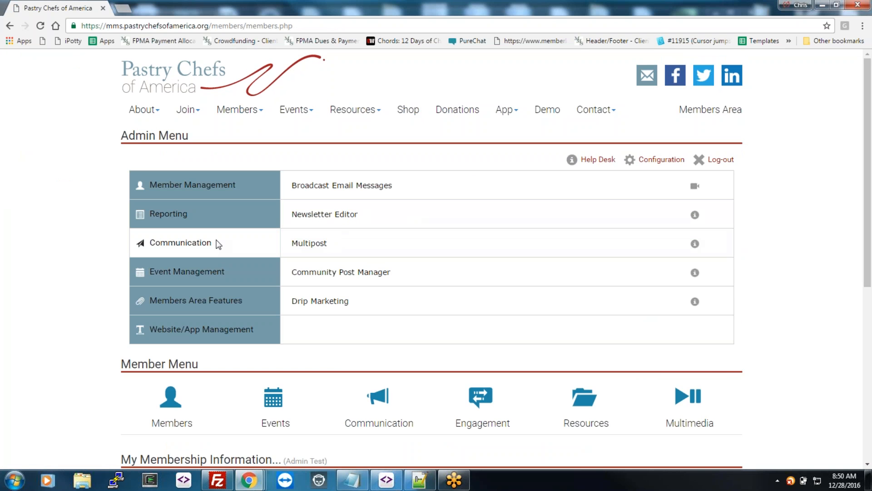
pyautogui.click(385, 299)
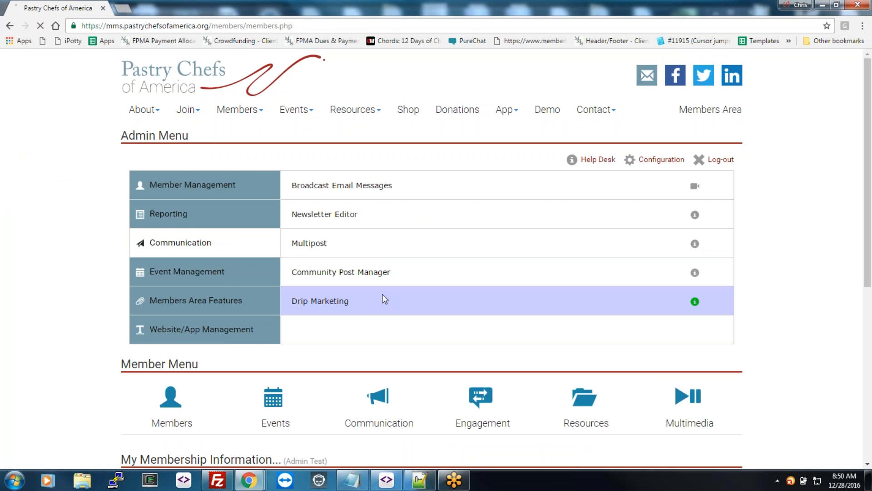
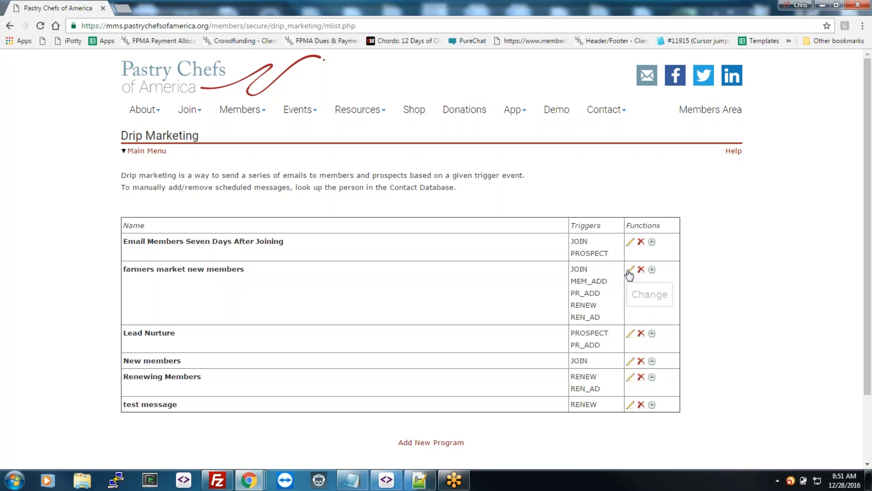
# Step: Go back from Drip Marketing to the Admin Menu and show the Event Management options
pyautogui.click(13, 27)
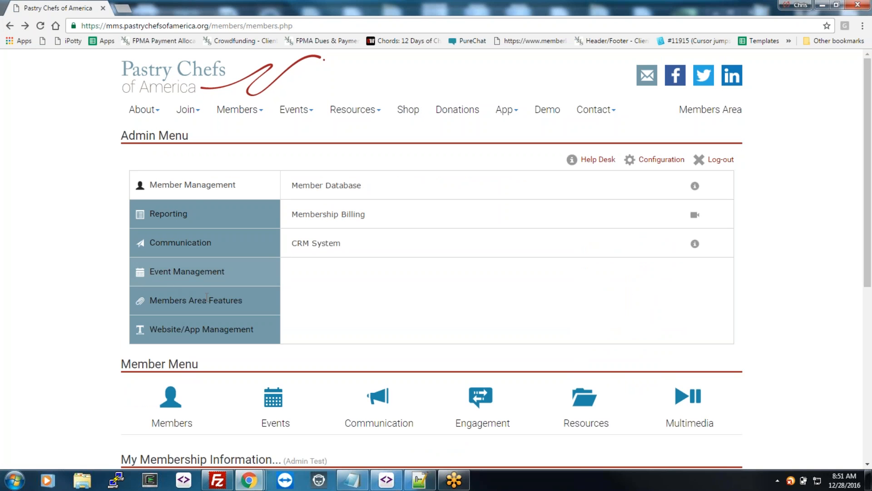
pyautogui.click(201, 277)
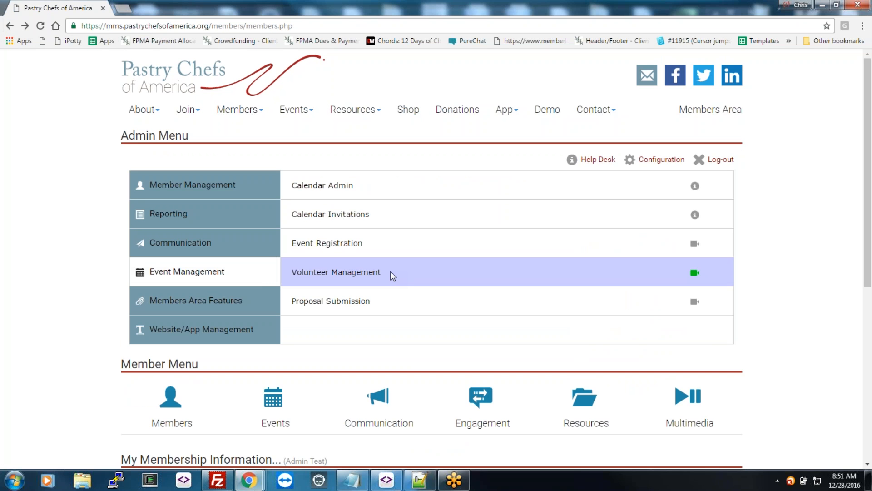
# Step: Open Calendar Admin, view the public homepage from the logo link in a new tab, then return
pyautogui.click(345, 183)
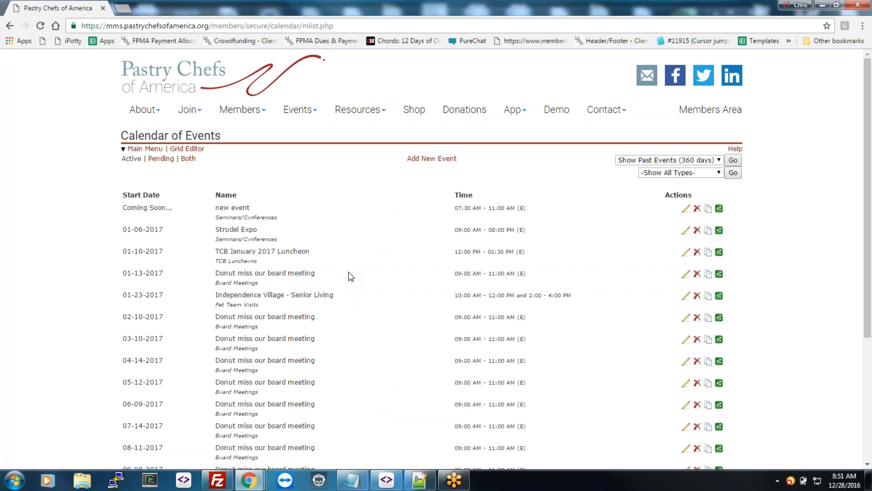
pyautogui.rightClick(158, 73)
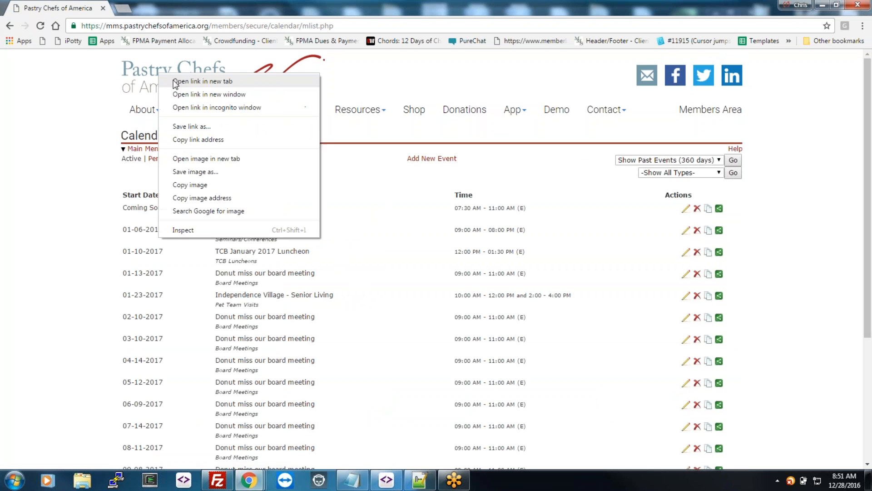
pyautogui.click(184, 78)
pyautogui.hotkey('ctrl', 'Tab')
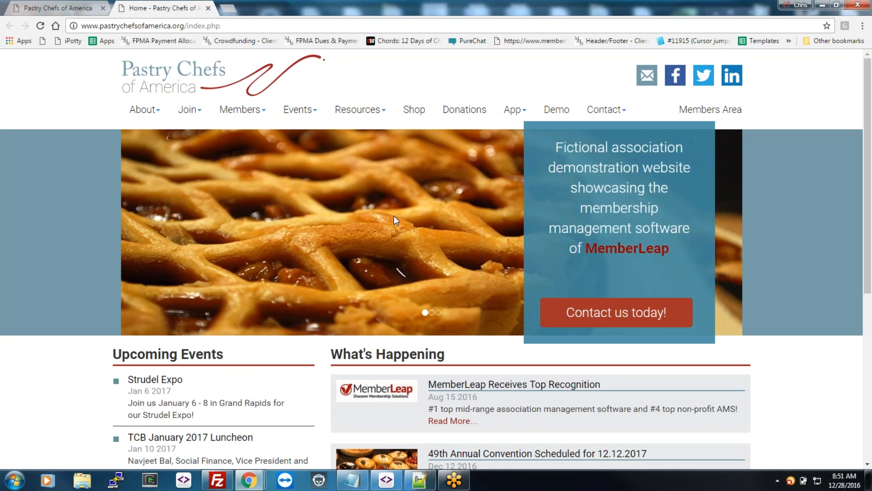
pyautogui.scroll(-6, 394, 215)
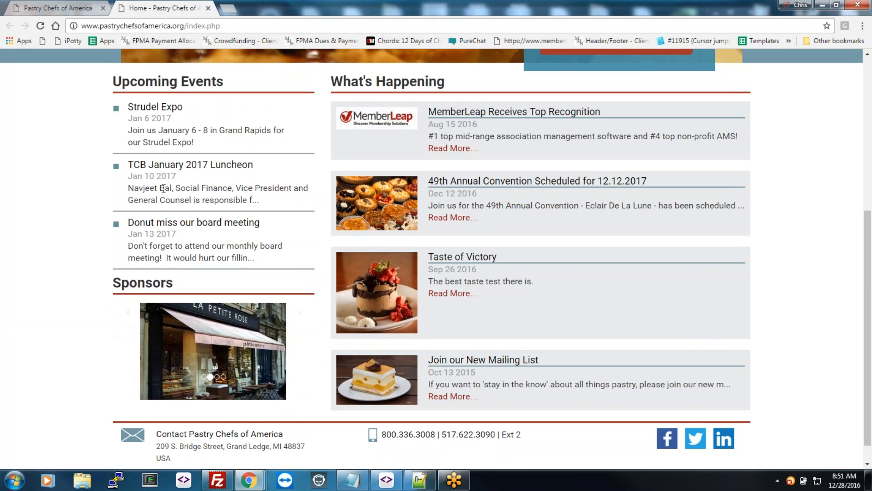
pyautogui.click(66, 9)
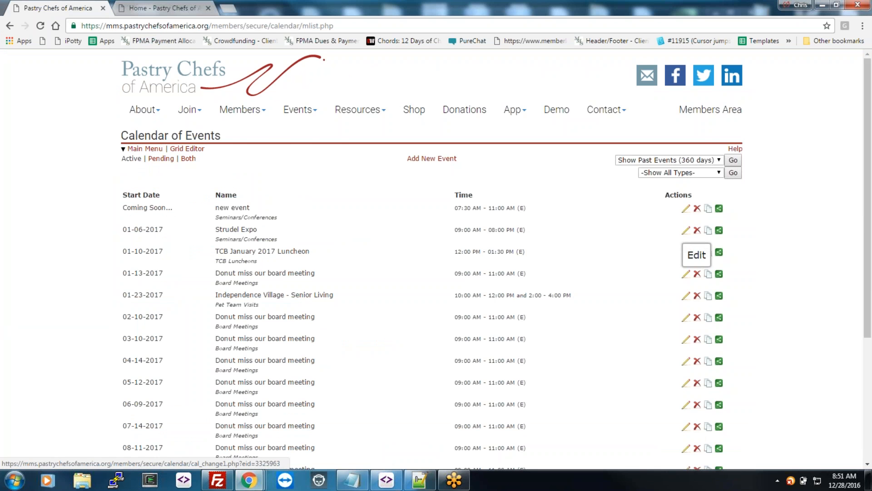
# Step: Edit the Strudel Expo event, reviewing its dates, event types and location through to Attached Documents/Photos
pyautogui.click(686, 252)
pyautogui.scroll(-2, 485, 262)
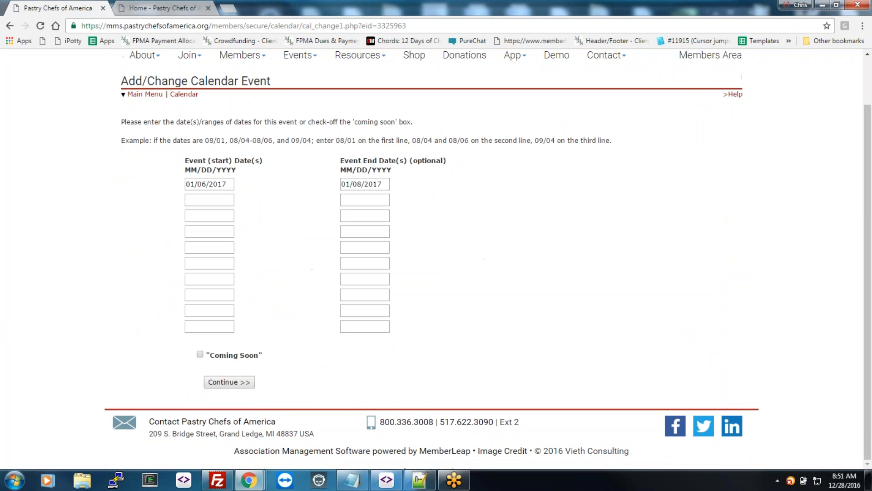
pyautogui.click(230, 382)
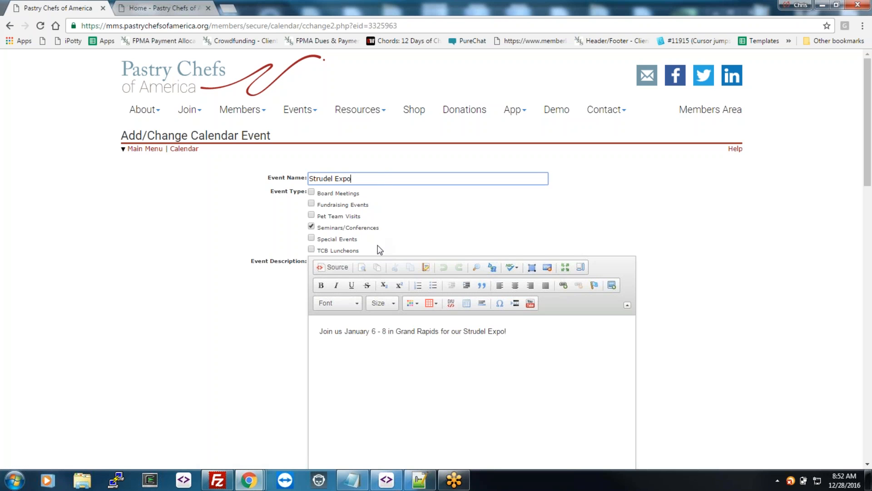
pyautogui.moveTo(380, 249); pyautogui.dragTo(310, 194)
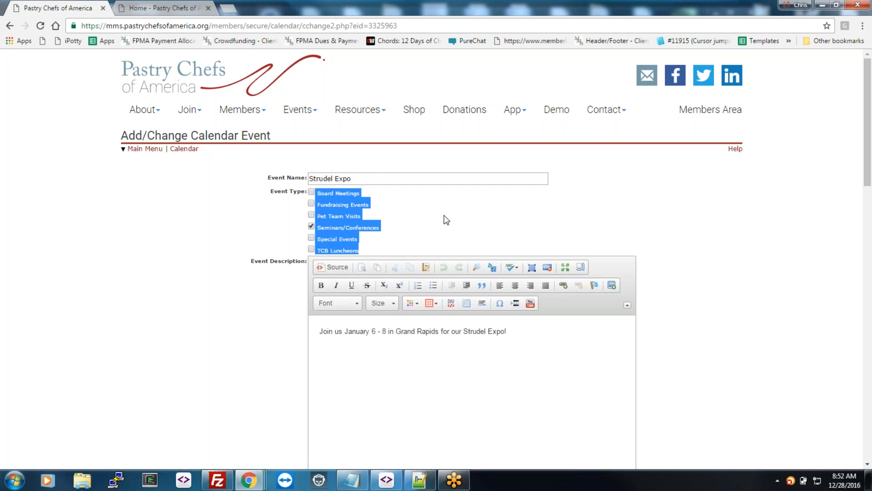
pyautogui.click(532, 353)
pyautogui.scroll(-5, 716, 335)
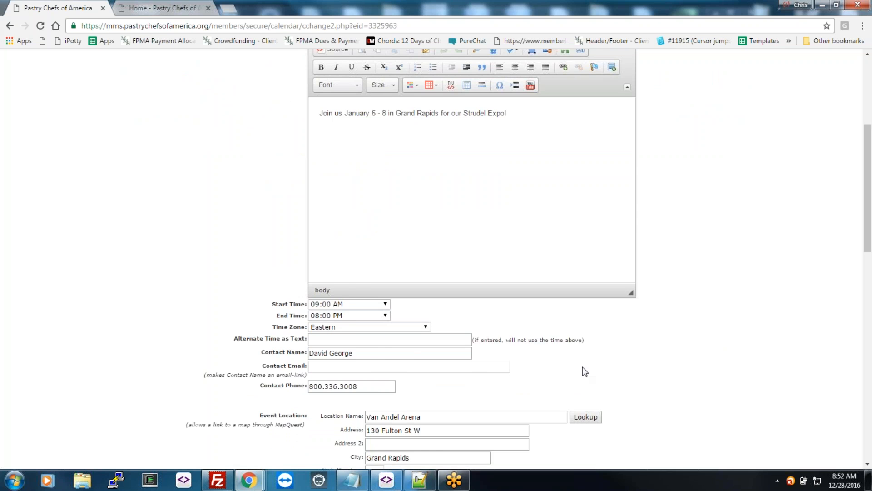
pyautogui.scroll(-2, 583, 367)
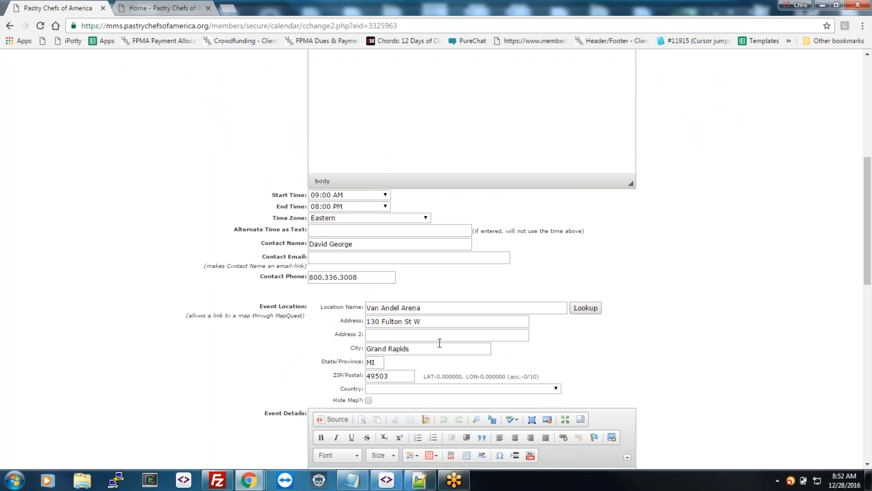
pyautogui.click(481, 309)
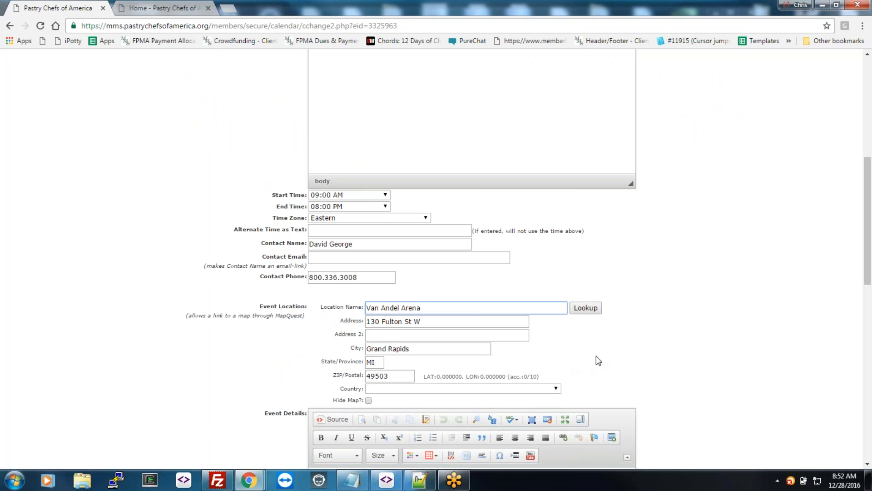
pyautogui.scroll(-3, 597, 355)
pyautogui.scroll(-7, 627, 359)
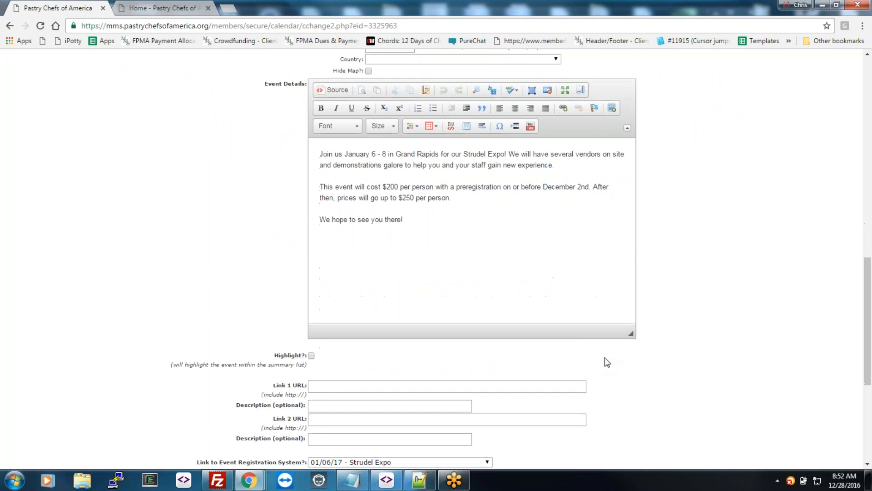
pyautogui.click(355, 359)
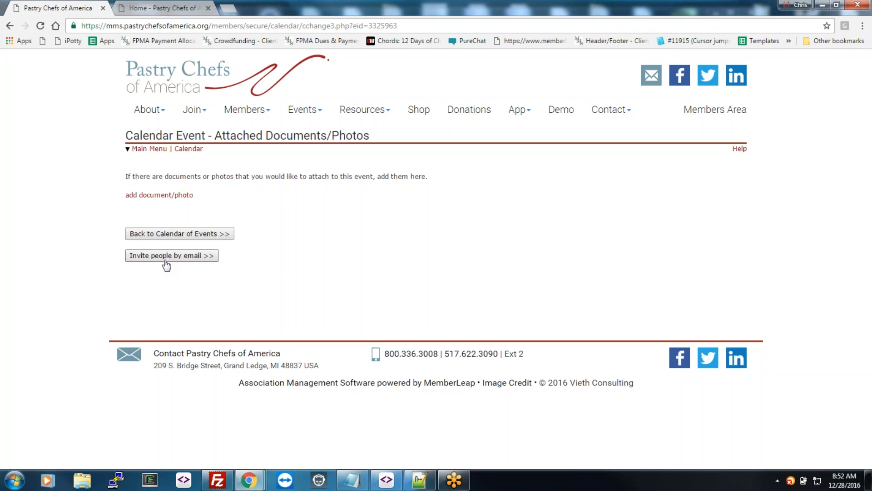
# Step: Return to the Main Menu via the Calendar of Events and open Event Registration under Event Management
pyautogui.click(194, 233)
pyautogui.click(143, 148)
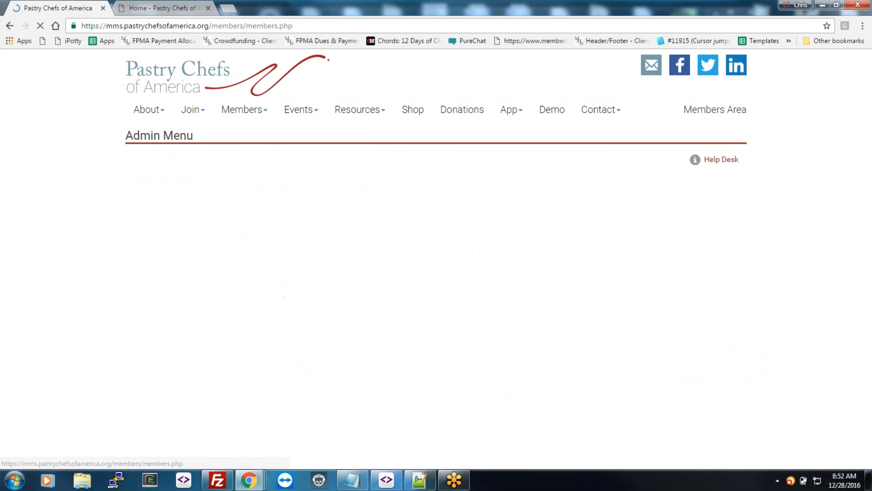
pyautogui.click(183, 271)
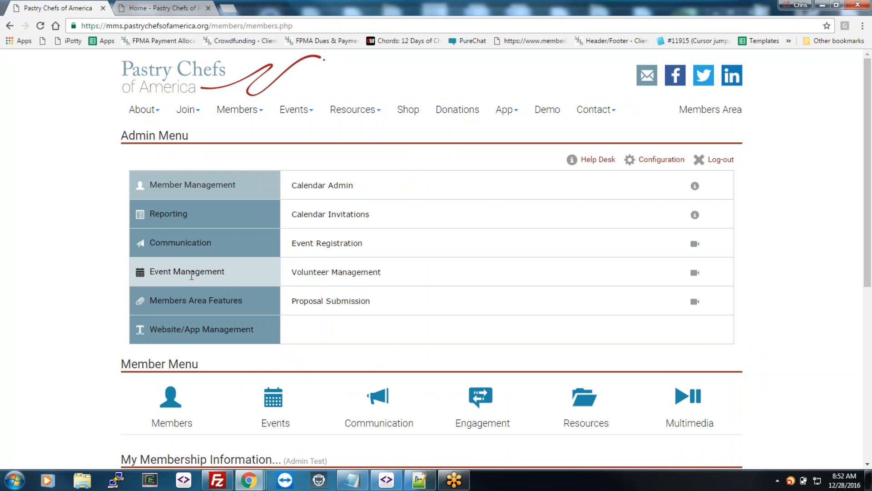
pyautogui.click(375, 244)
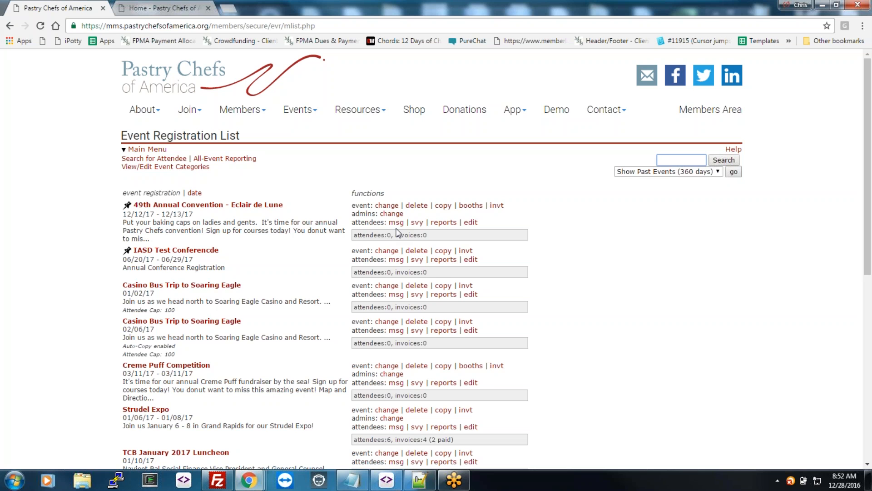
# Step: Edit the 49th Annual Convention registration, review its General Info, and continue past Discount Codes to Event Packages
pyautogui.click(387, 205)
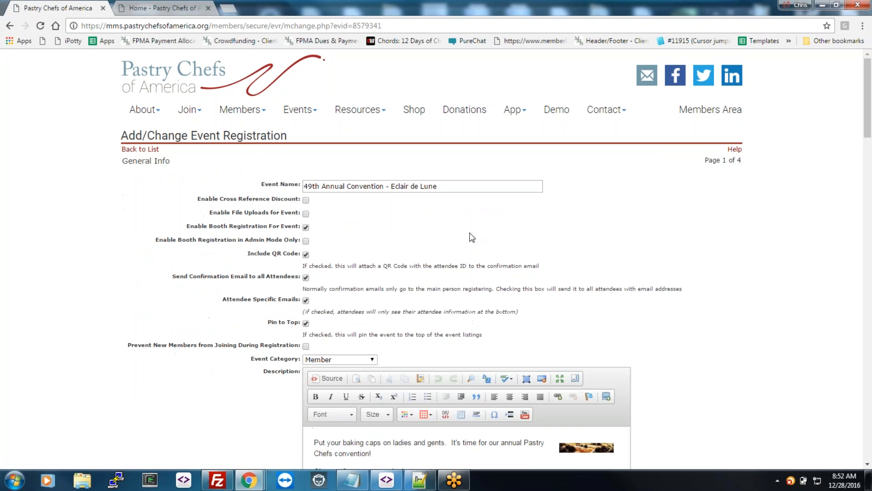
pyautogui.scroll(-7, 611, 245)
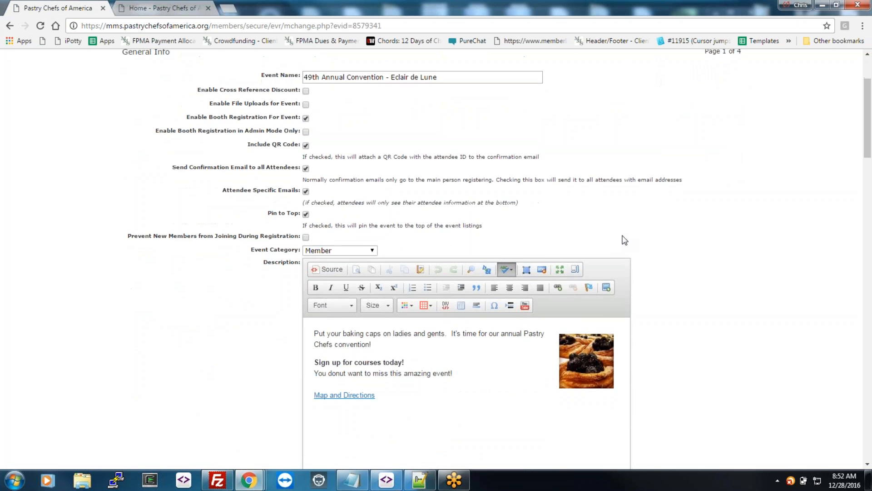
pyautogui.scroll(-6, 661, 181)
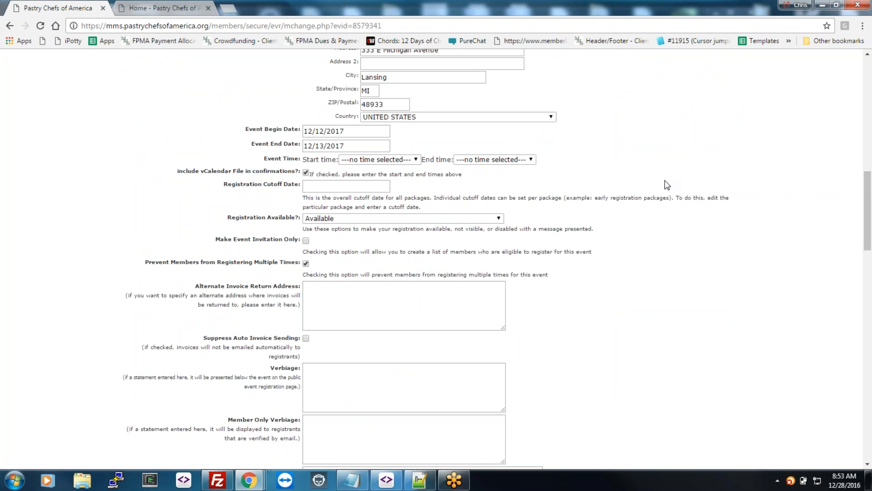
pyautogui.scroll(4, 640, 140)
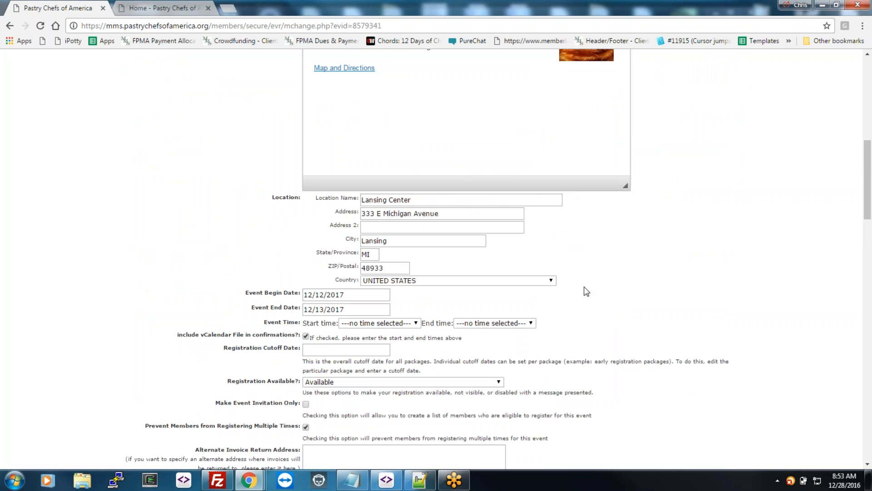
pyautogui.scroll(-11, 583, 288)
pyautogui.scroll(-16, 421, 359)
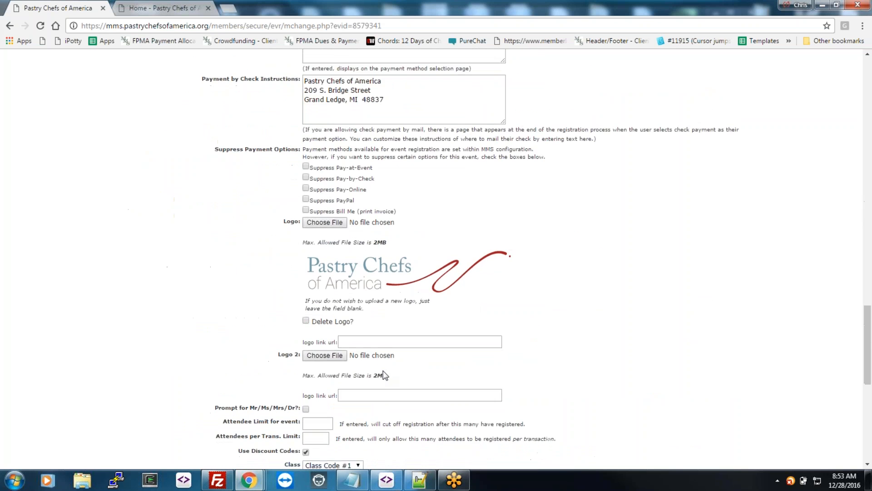
pyautogui.click(333, 370)
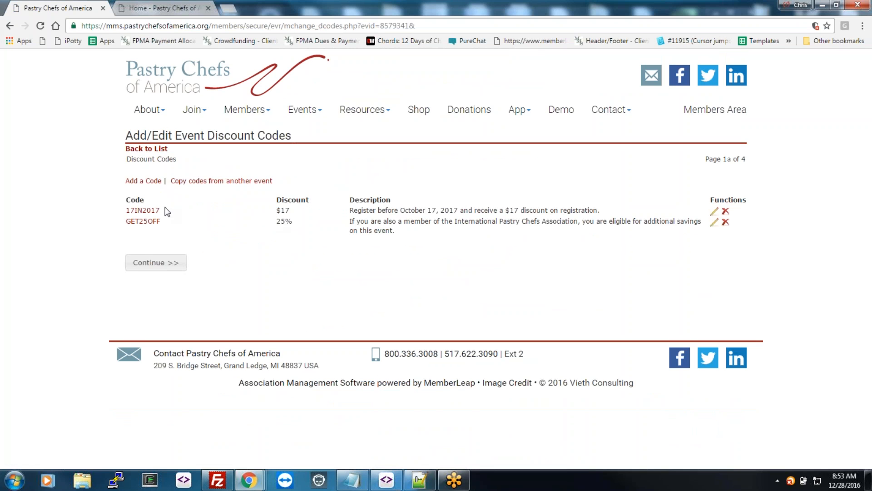
pyautogui.click(147, 266)
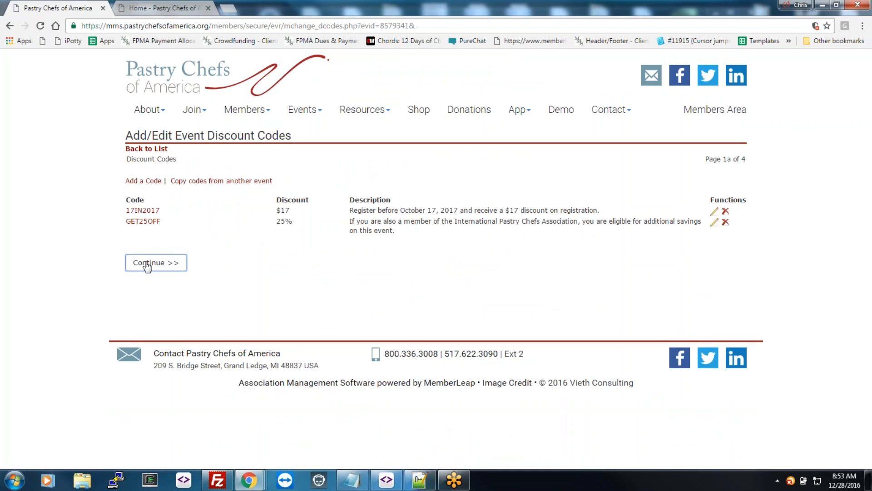
pyautogui.click(148, 265)
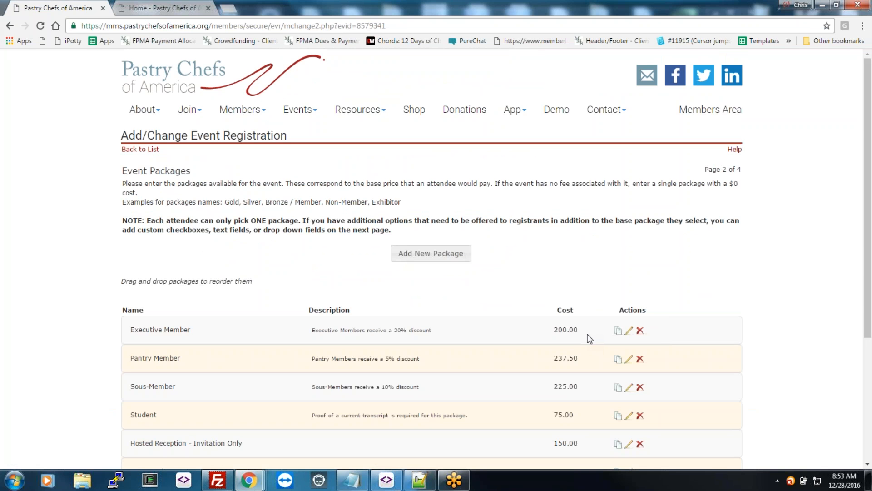
# Step: Review the Event Packages (Executive Member 200.00, Student 75.00) and the Custom Fields page
pyautogui.scroll(-2, 804, 276)
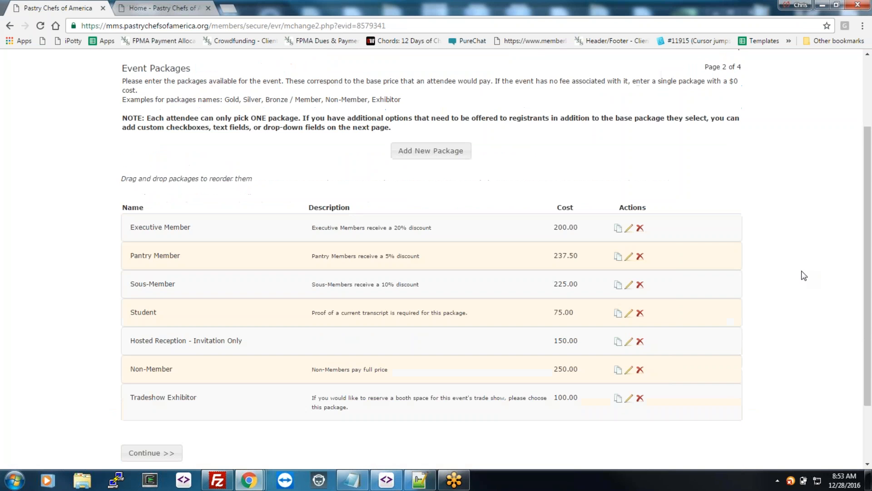
pyautogui.scroll(1, 804, 276)
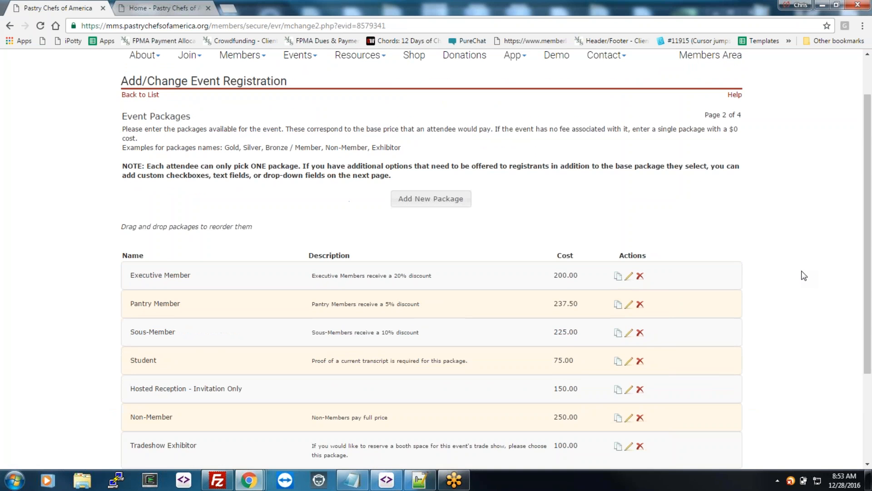
pyautogui.scroll(-3, 801, 274)
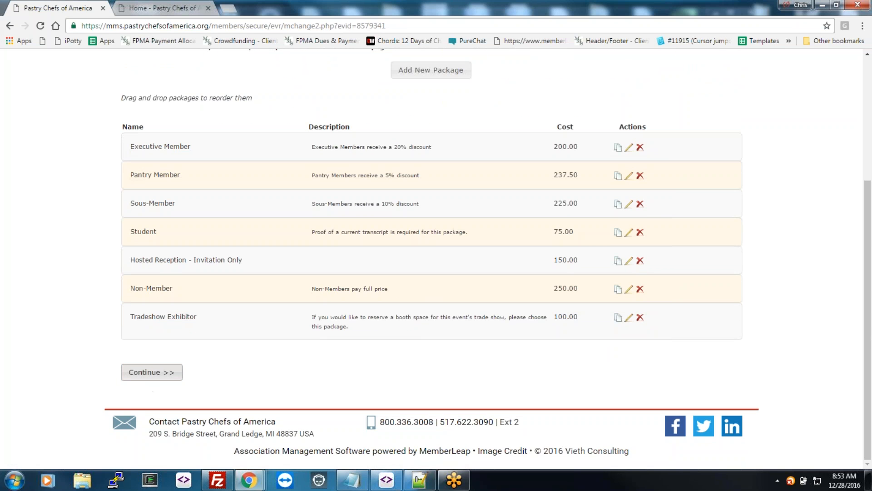
pyautogui.click(152, 372)
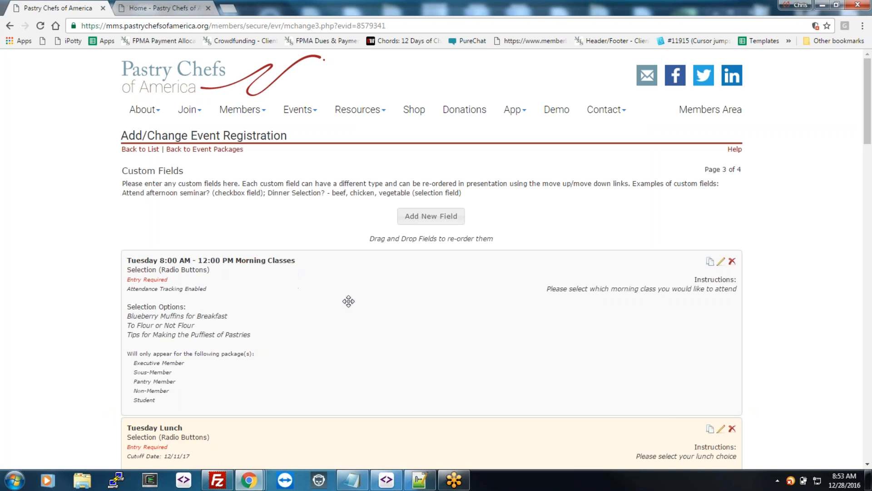
pyautogui.scroll(-1, 781, 322)
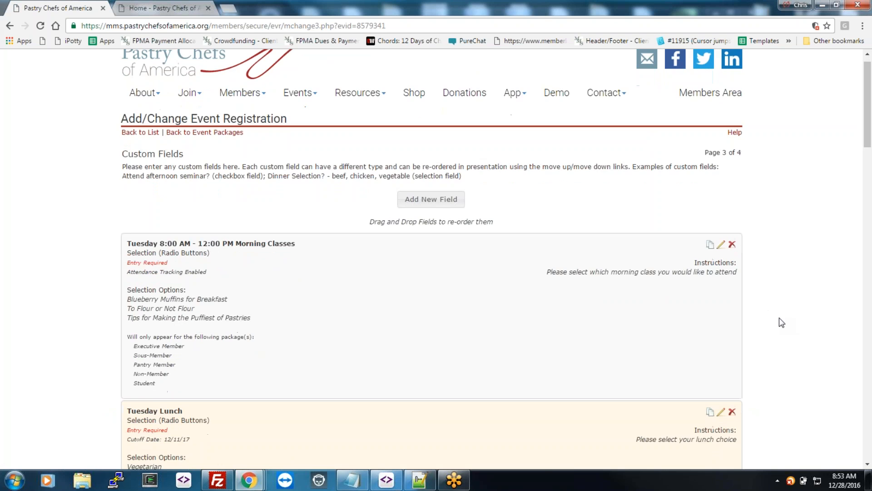
pyautogui.scroll(-3, 779, 321)
pyautogui.scroll(-15, 782, 323)
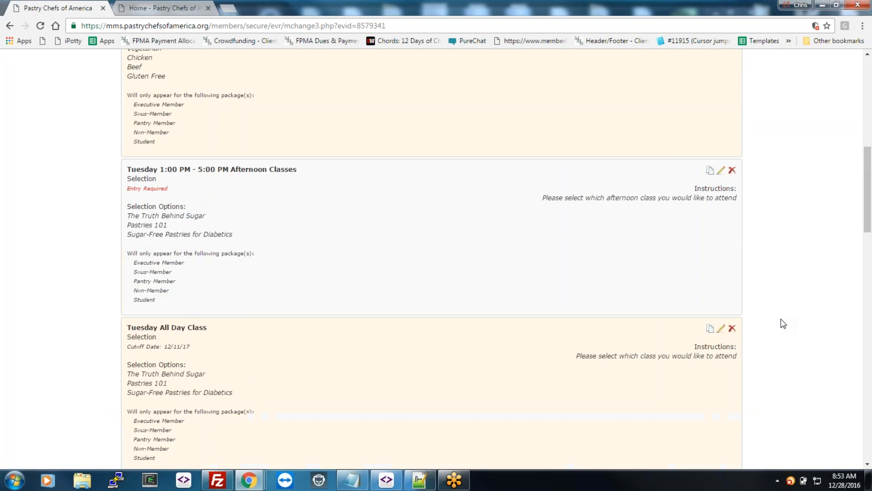
pyautogui.scroll(-6, 520, 351)
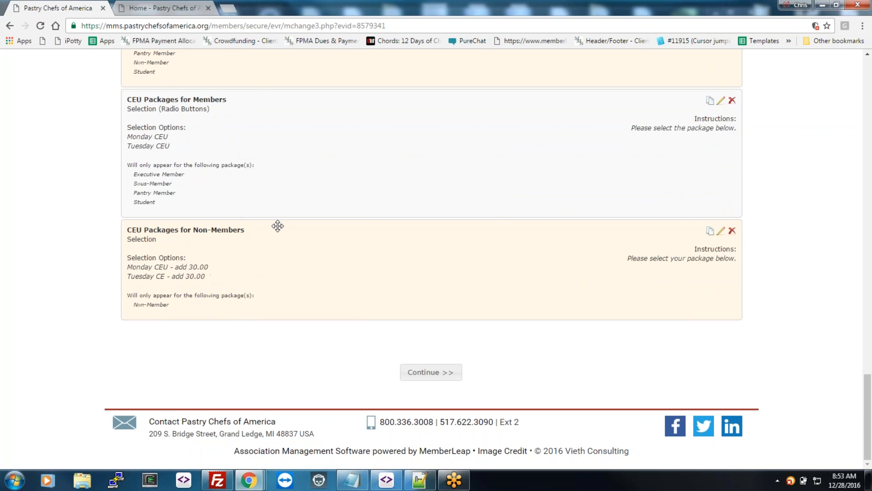
pyautogui.click(431, 373)
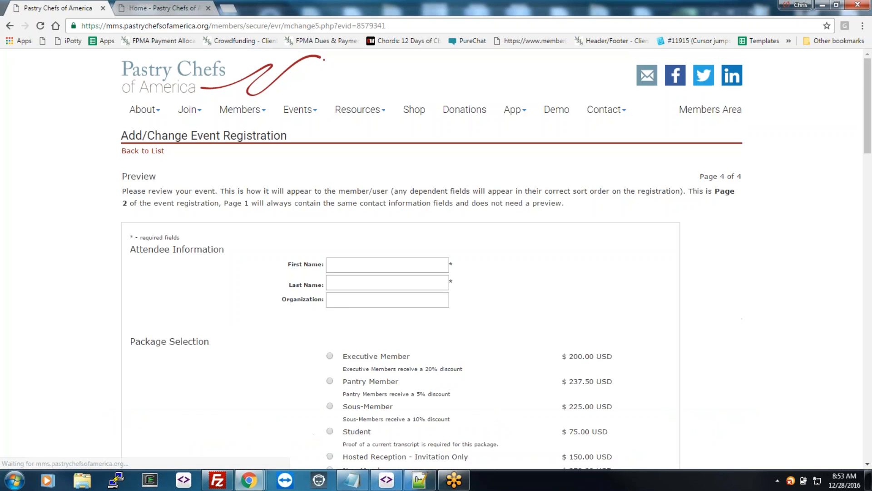
# Step: Scroll through the Page 4 of 4 preview and finish, returning to the Event Registration List
pyautogui.scroll(-7, 586, 325)
pyautogui.scroll(-8, 586, 324)
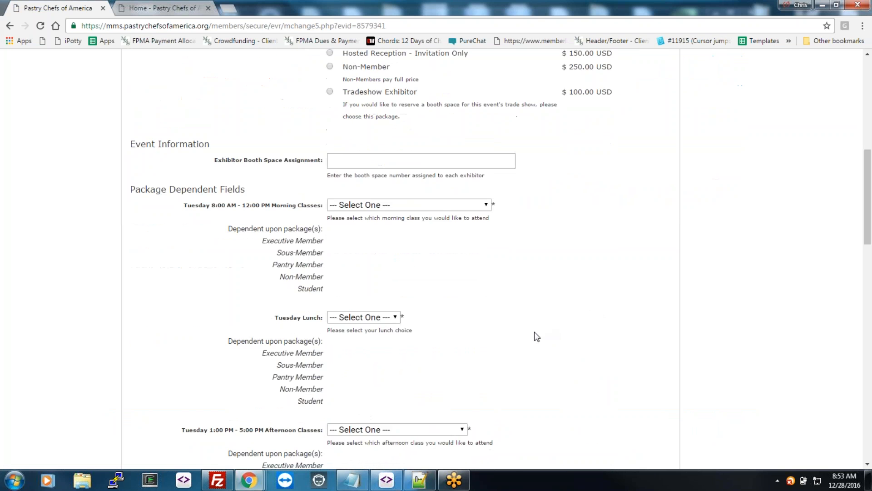
pyautogui.scroll(-15, 519, 340)
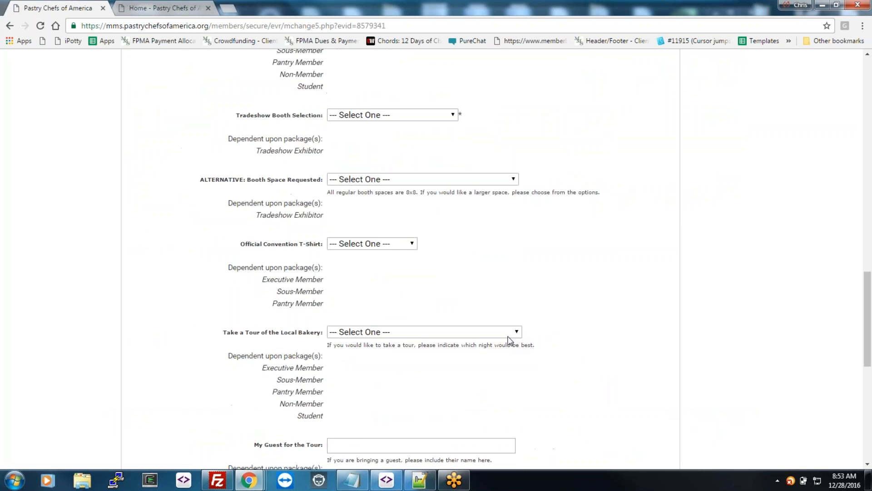
pyautogui.click(185, 361)
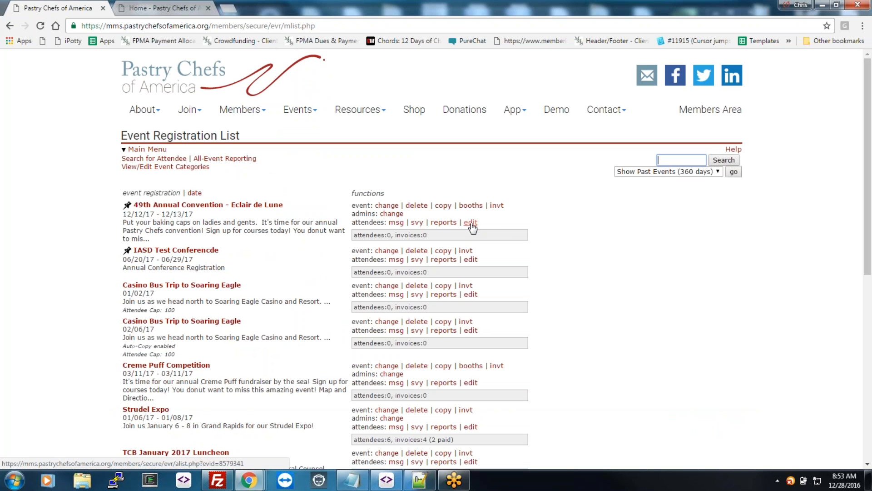
# Step: Copy the convention's Registrations URL and load it in Firefox
pyautogui.scroll(-8, 530, 267)
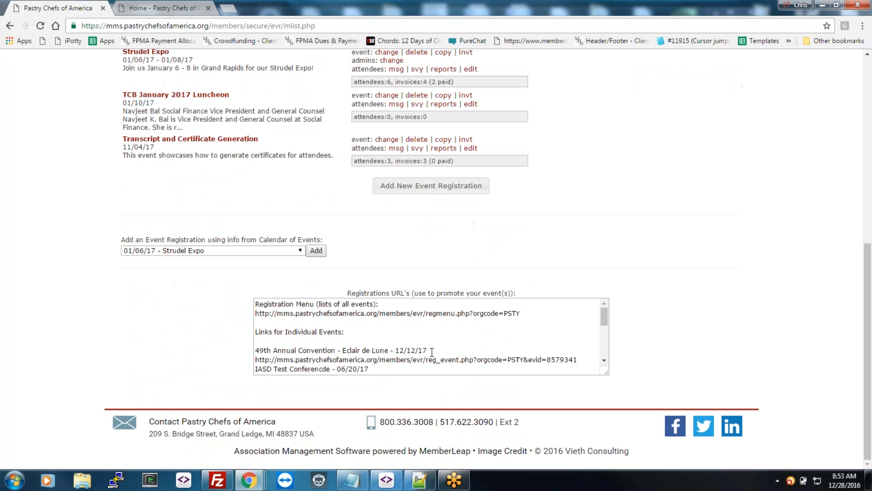
pyautogui.moveTo(581, 360); pyautogui.dragTo(248, 361)
pyautogui.hotkey('ctrl', 'c')
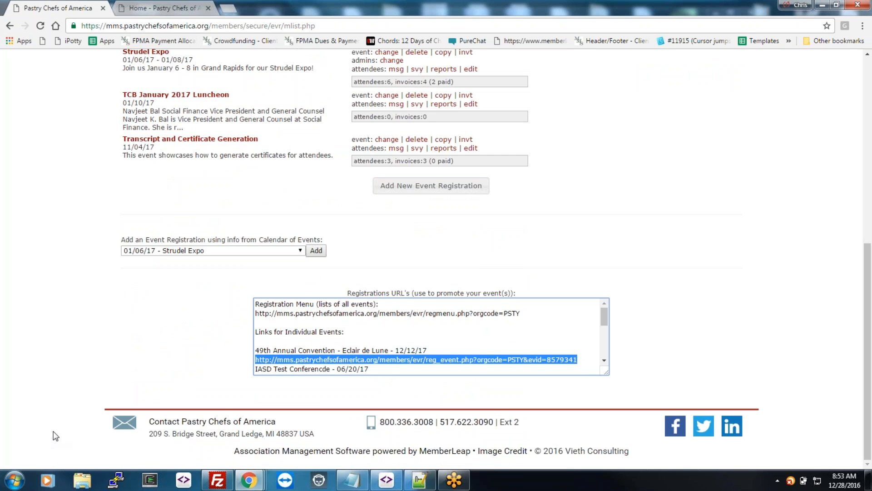
pyautogui.click(14, 480)
pyautogui.click(237, 52)
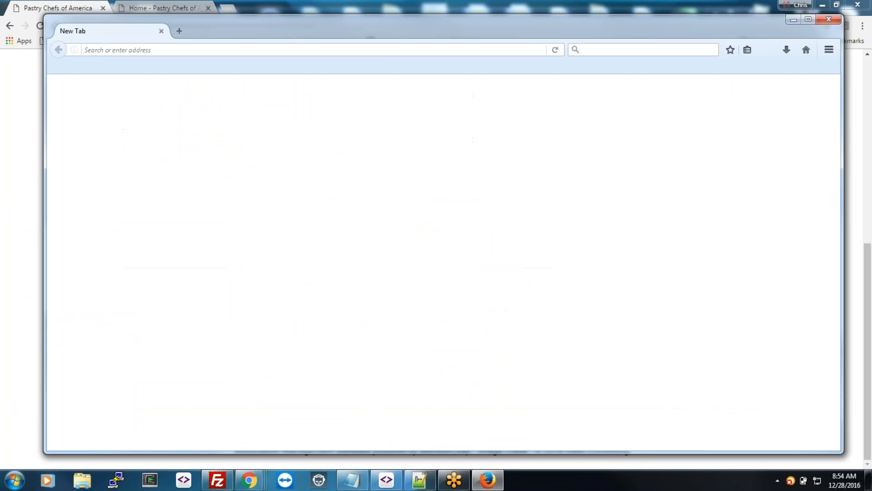
pyautogui.hotkey('ctrl', 'v')
pyautogui.press('Return')
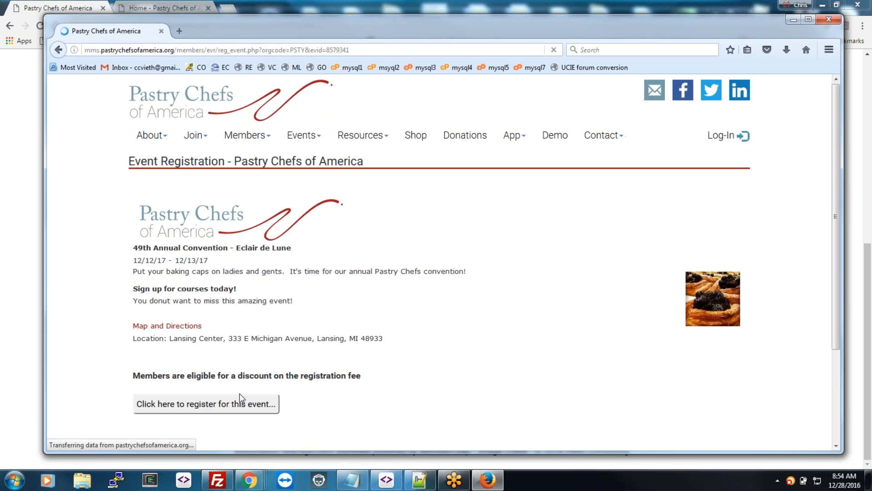
# Step: Register as a guest and fill in the attendee's name, street address, city, state and ZIP code
pyautogui.click(224, 411)
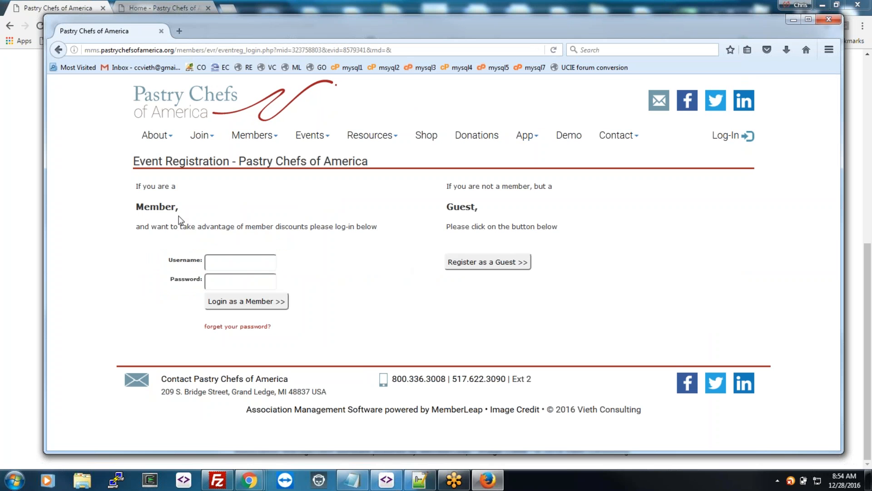
pyautogui.click(485, 262)
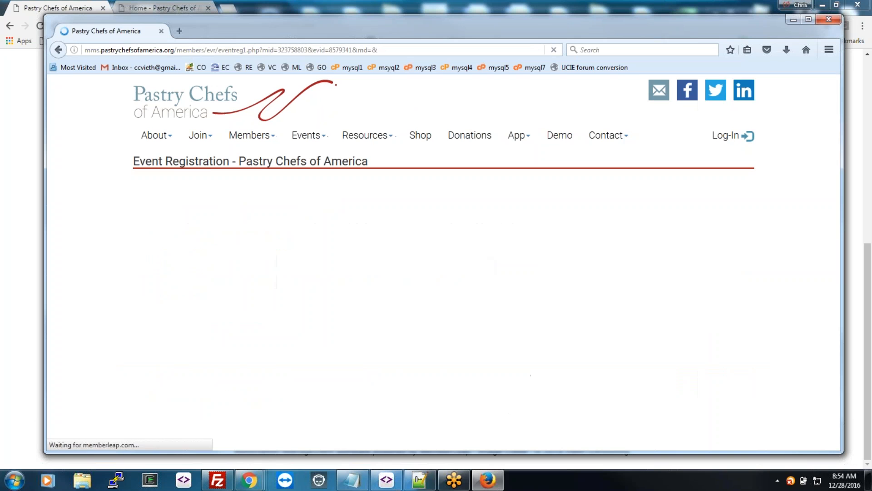
pyautogui.click(399, 218)
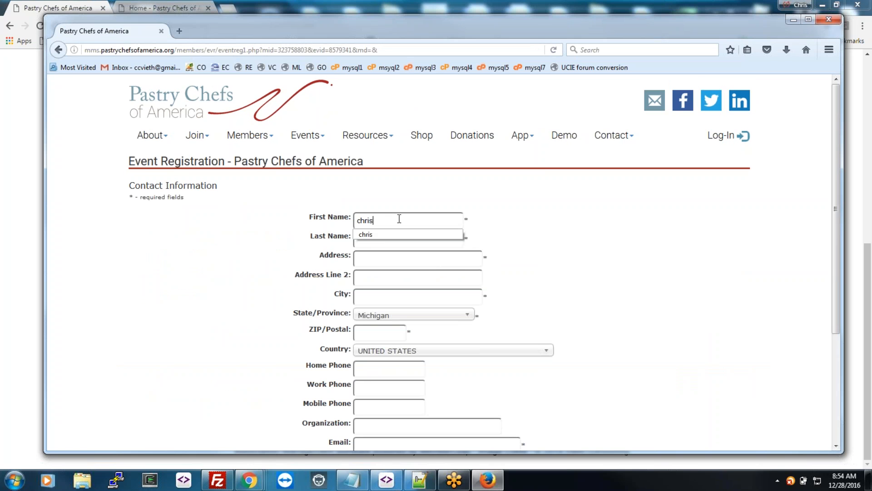
pyautogui.press('Tab')
pyautogui.press('Tab')
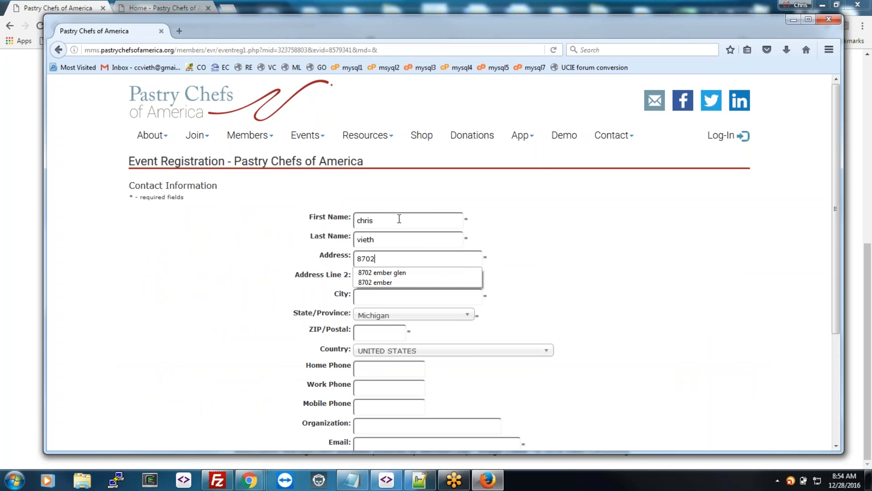
pyautogui.press('Tab')
pyautogui.write('lansing')
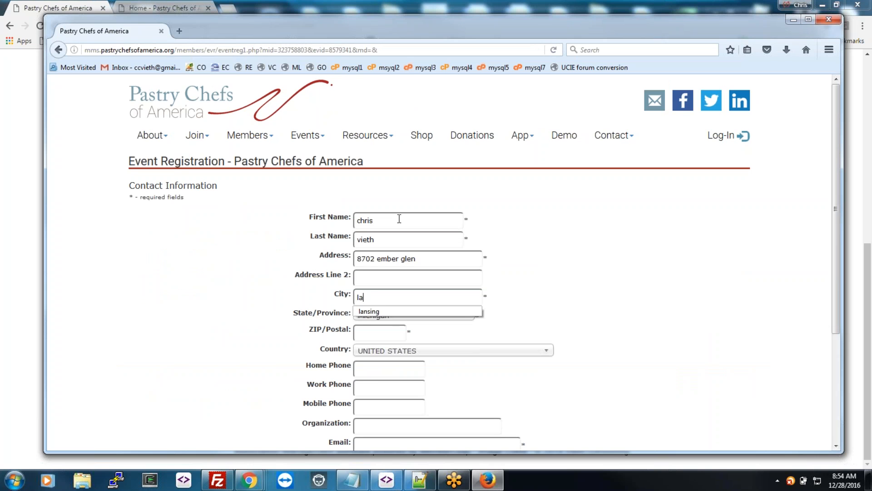
pyautogui.press('Tab')
pyautogui.write('mmm')
pyautogui.press('BackSpace')
pyautogui.press('BackSpace')
pyautogui.press('BackSpace')
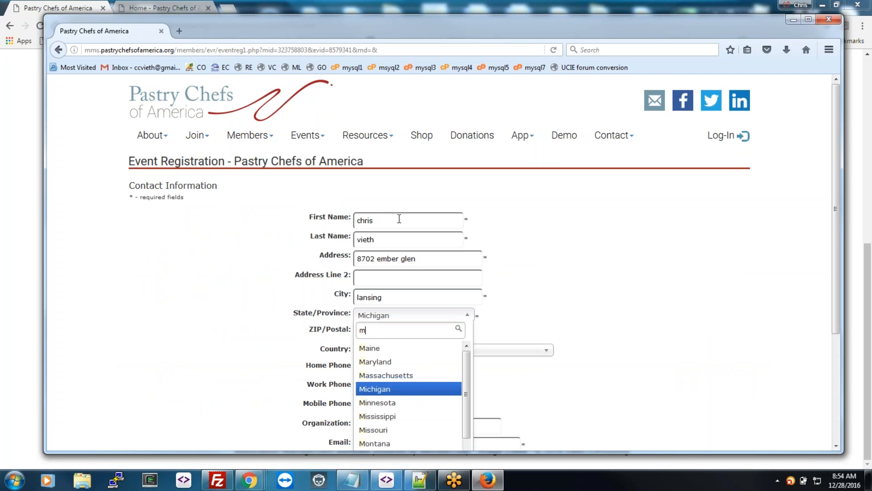
pyautogui.press('Tab')
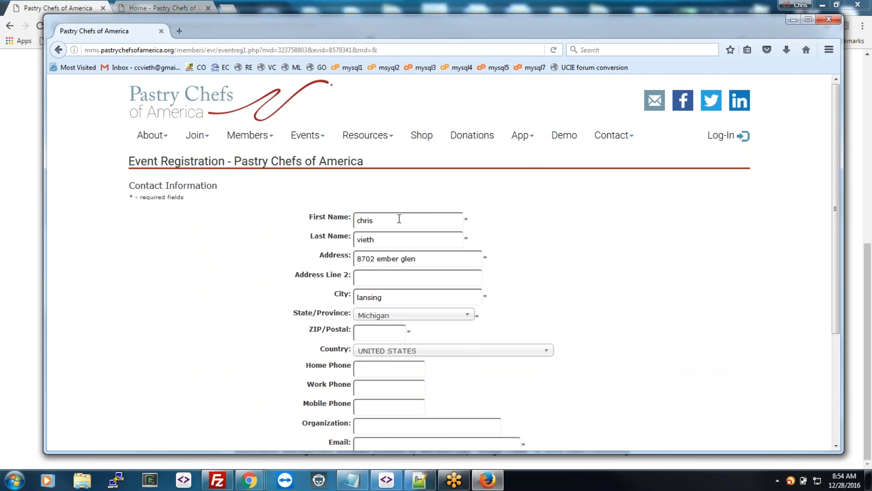
pyautogui.write('48917')
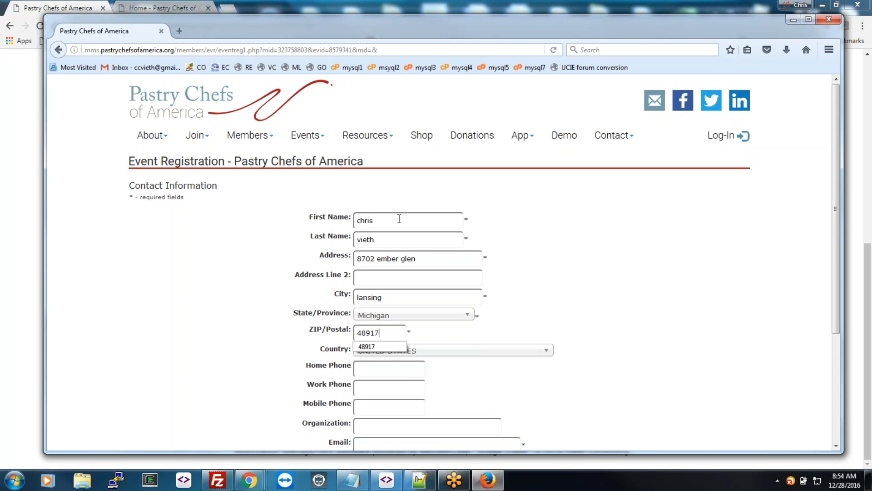
# Step: Enter the attendee's e-mail, submit the contact details, and decline joining as a member
pyautogui.scroll(-3, 382, 241)
pyautogui.click(393, 296)
pyautogui.write('c')
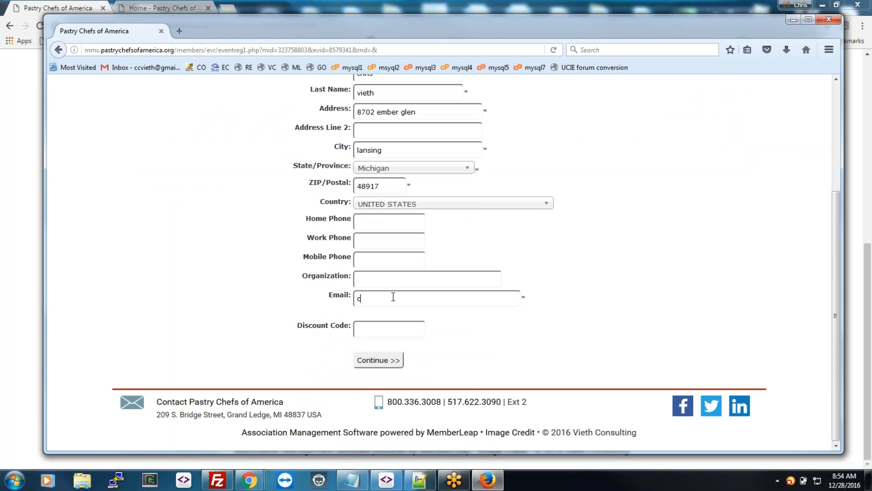
pyautogui.press('Return')
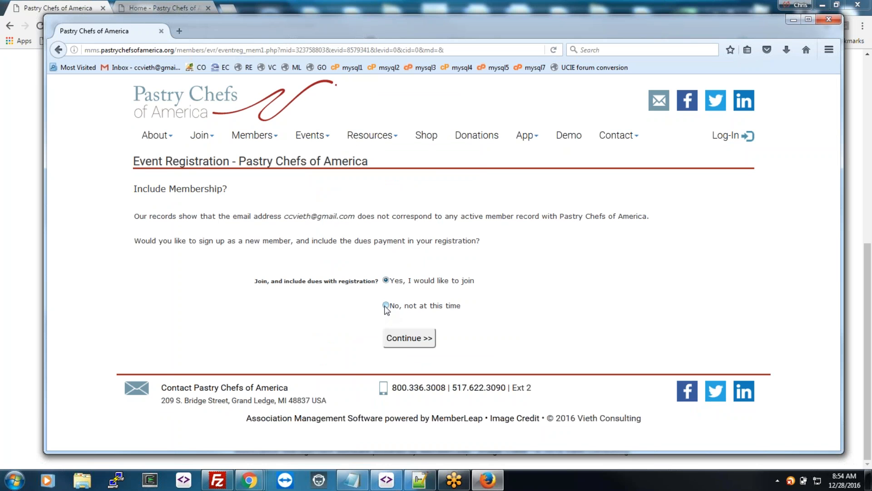
pyautogui.click(386, 305)
pyautogui.click(411, 341)
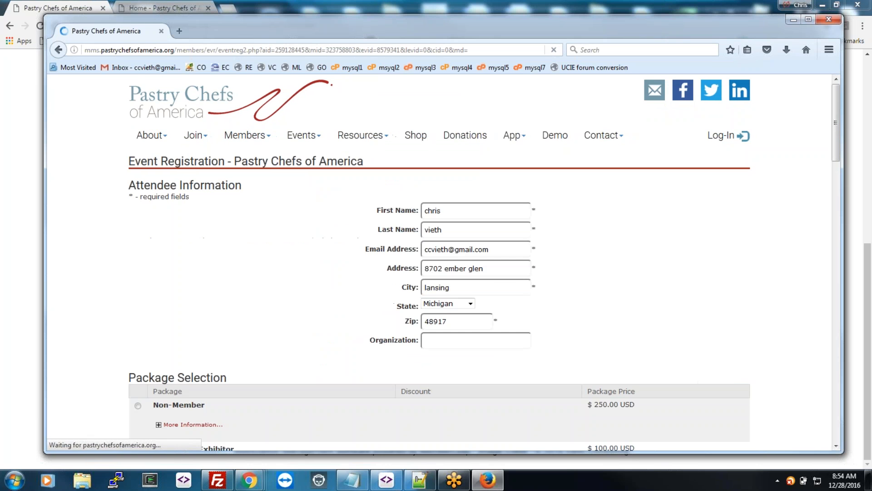
# Step: Choose the Non-Member package and Beef for Tuesday Lunch, submit, then go back to fix errors
pyautogui.scroll(-4, 514, 317)
pyautogui.click(138, 225)
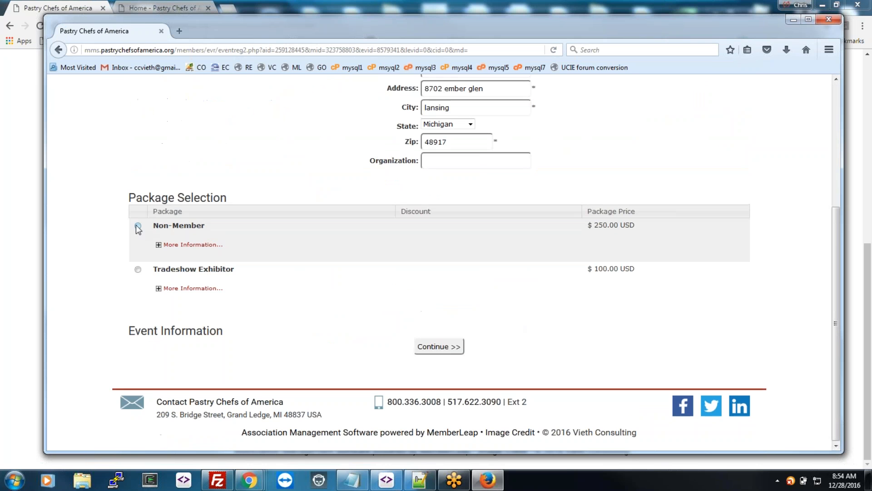
pyautogui.scroll(-9, 379, 322)
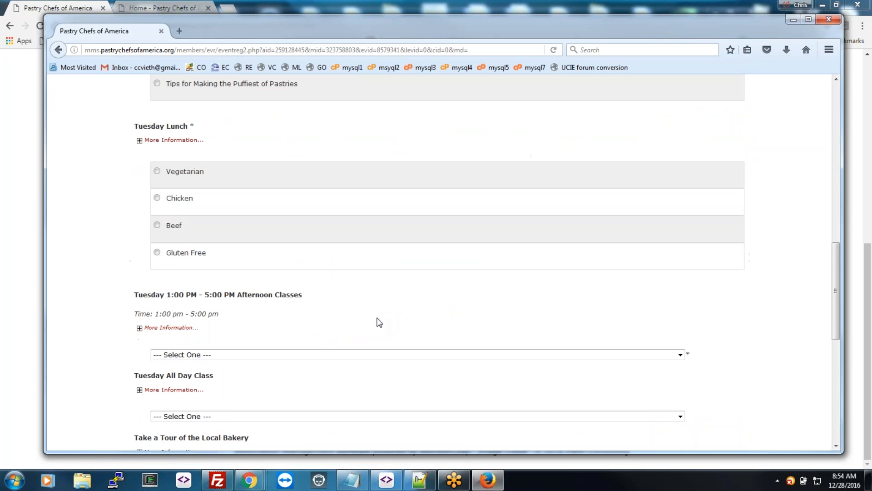
pyautogui.click(157, 225)
pyautogui.scroll(-7, 380, 299)
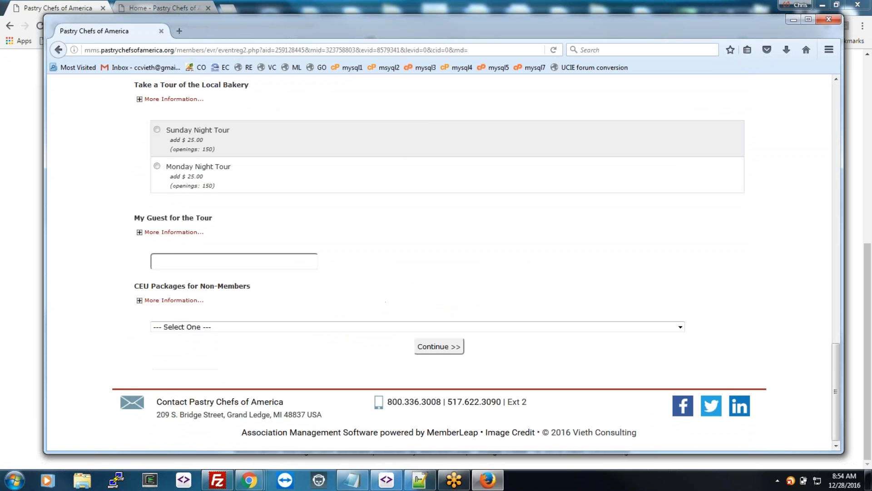
pyautogui.click(452, 349)
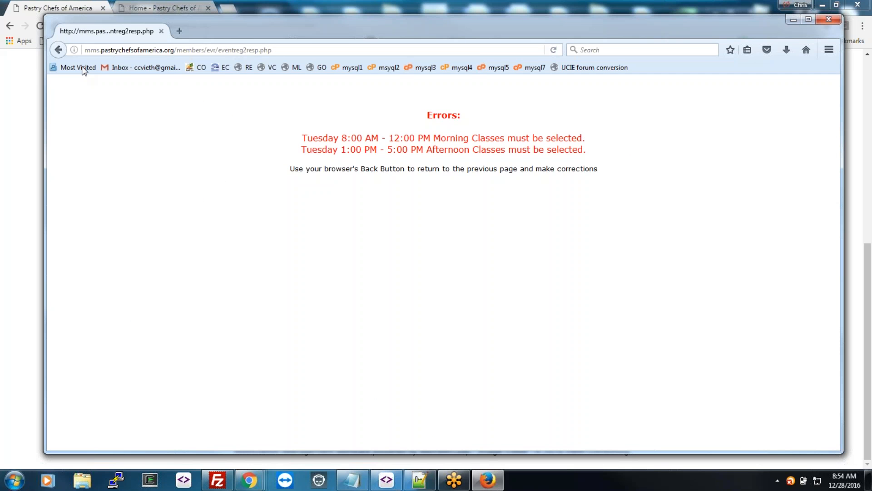
pyautogui.click(59, 50)
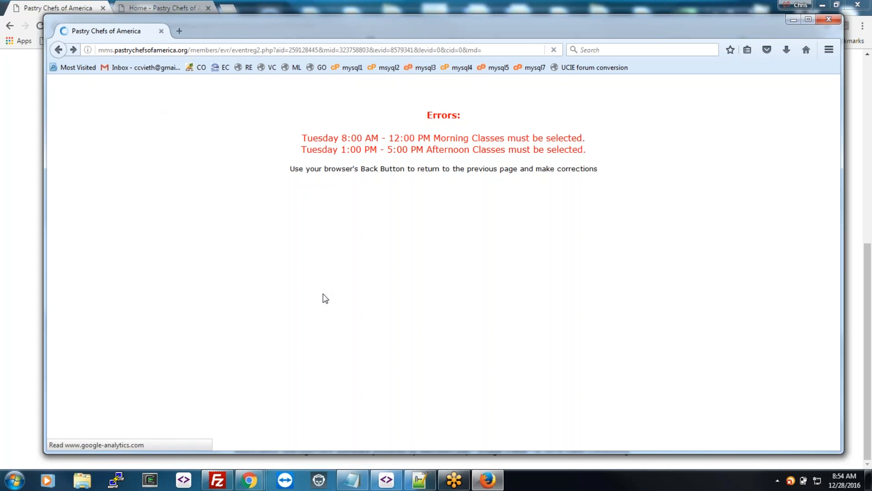
# Step: Select Blueberry Muffins for Breakfast and The Truth Behind Sugar as the afternoon class, then continue
pyautogui.scroll(6, 302, 298)
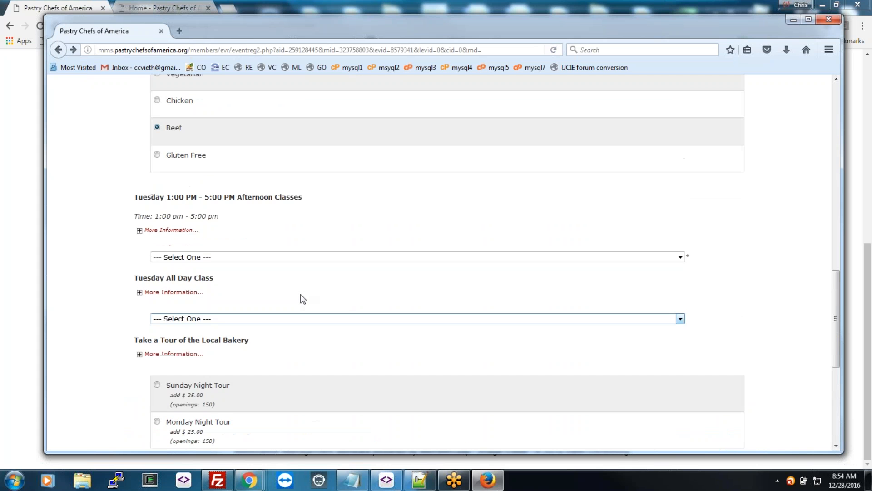
pyautogui.scroll(9, 302, 298)
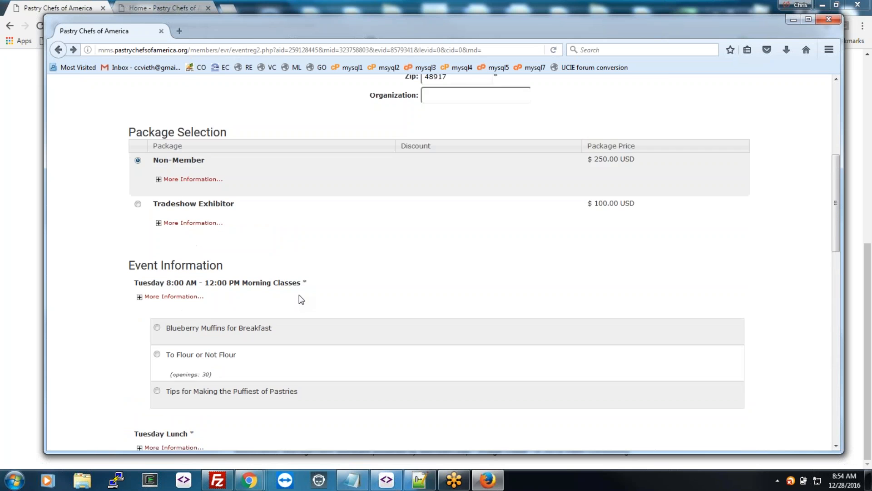
pyautogui.scroll(-4, 302, 301)
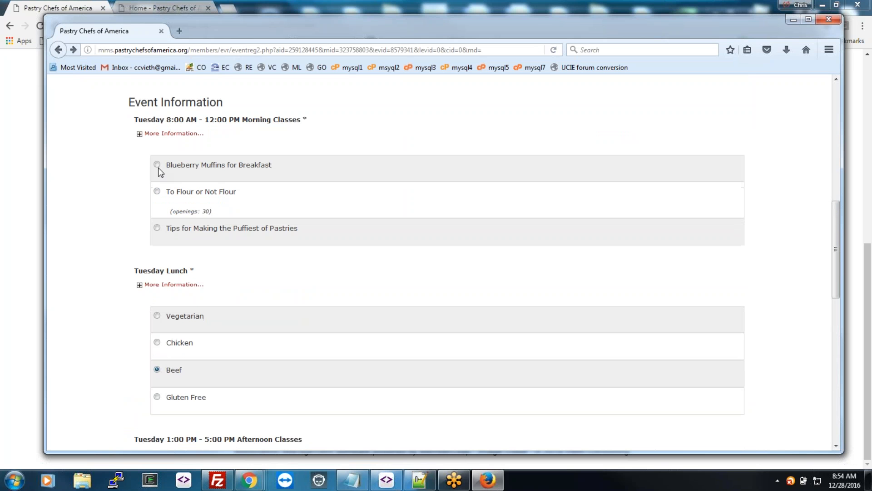
pyautogui.click(157, 166)
pyautogui.scroll(-4, 228, 299)
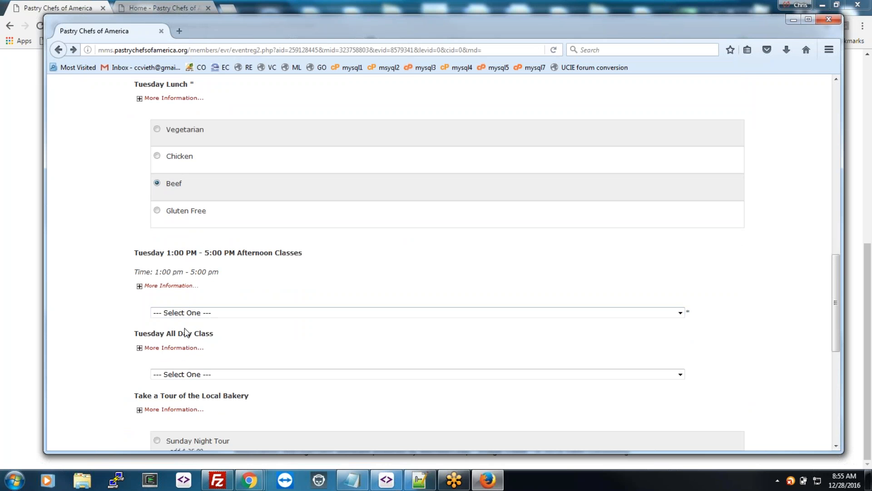
pyautogui.scroll(-3, 148, 241)
pyautogui.click(203, 188)
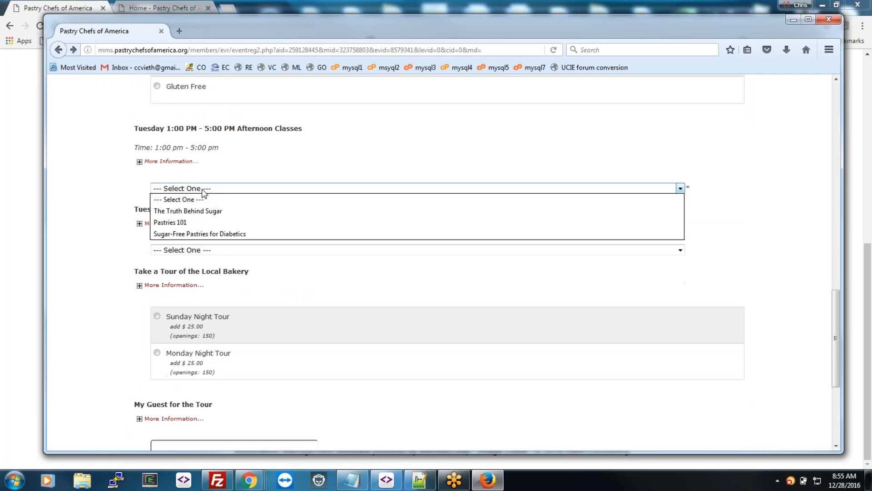
pyautogui.click(204, 211)
pyautogui.scroll(-4, 315, 288)
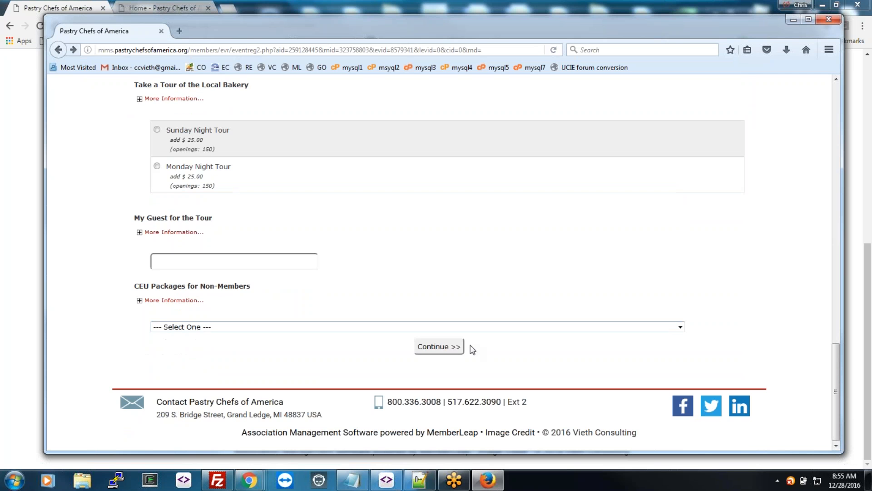
pyautogui.click(456, 349)
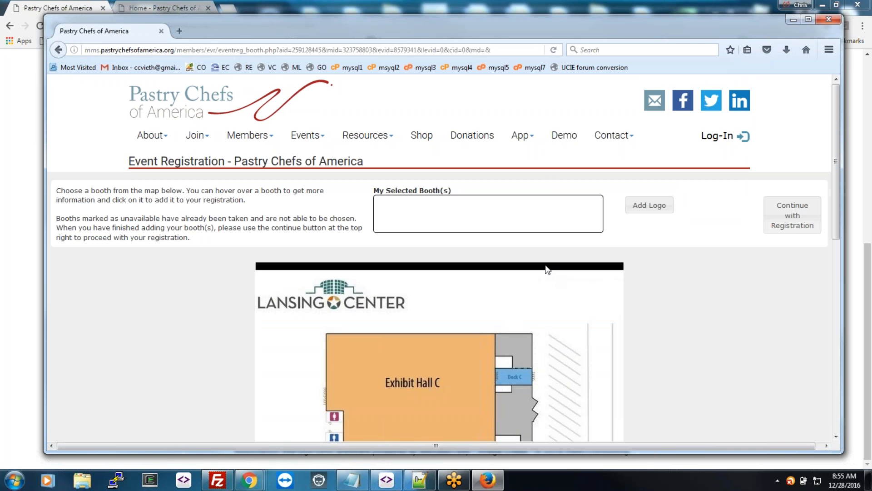
# Step: Continue without a booth, complete the registration, and choose Credit Card Online payment
pyautogui.scroll(-6, 545, 272)
pyautogui.scroll(7, 531, 279)
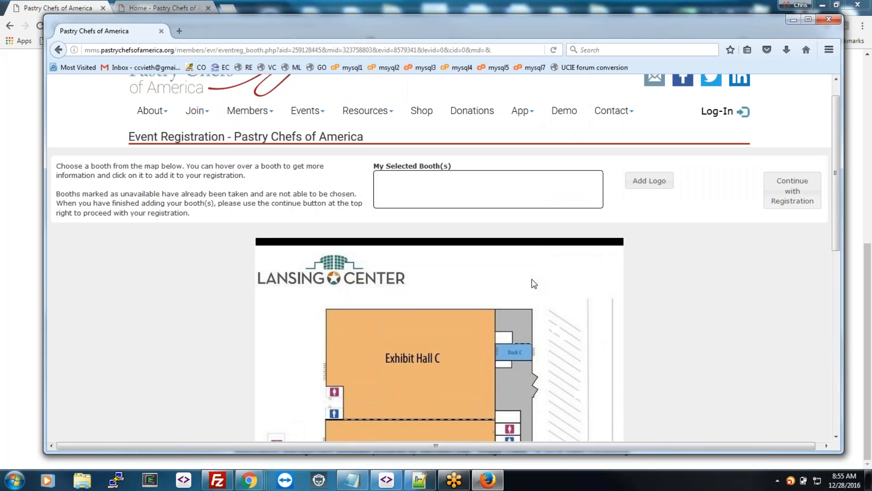
pyautogui.click(792, 218)
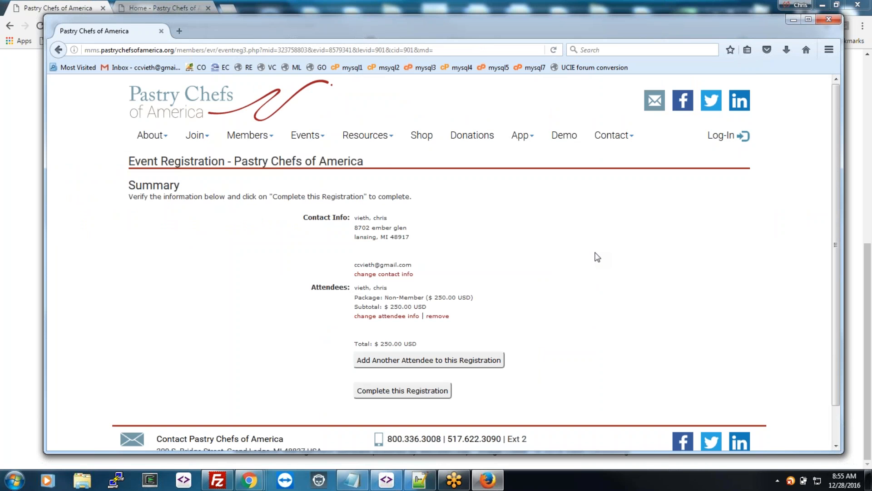
pyautogui.click(401, 391)
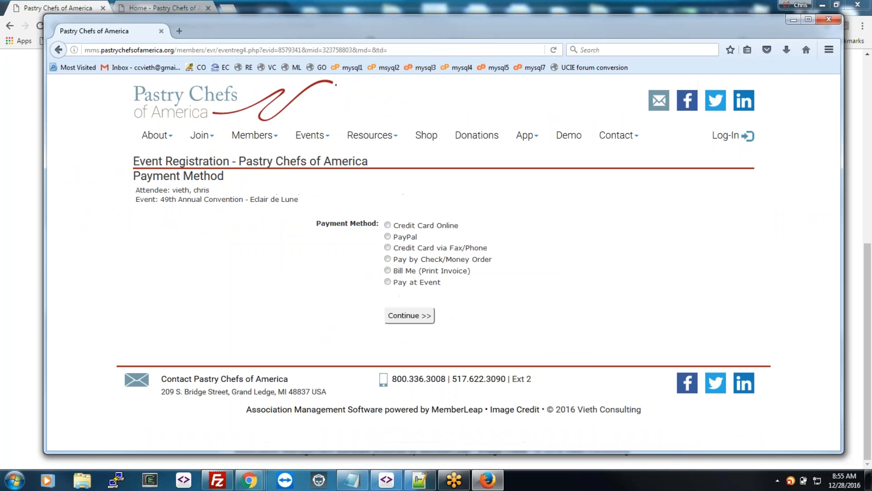
pyautogui.click(388, 225)
pyautogui.click(404, 318)
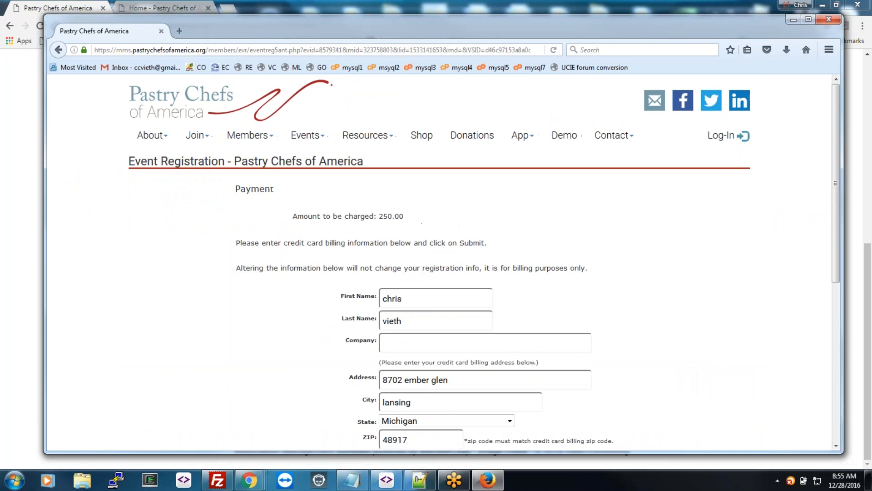
# Step: Look over the $250.00 credit card payment form, then close Firefox
pyautogui.scroll(-5, 553, 288)
pyautogui.scroll(-1, 553, 287)
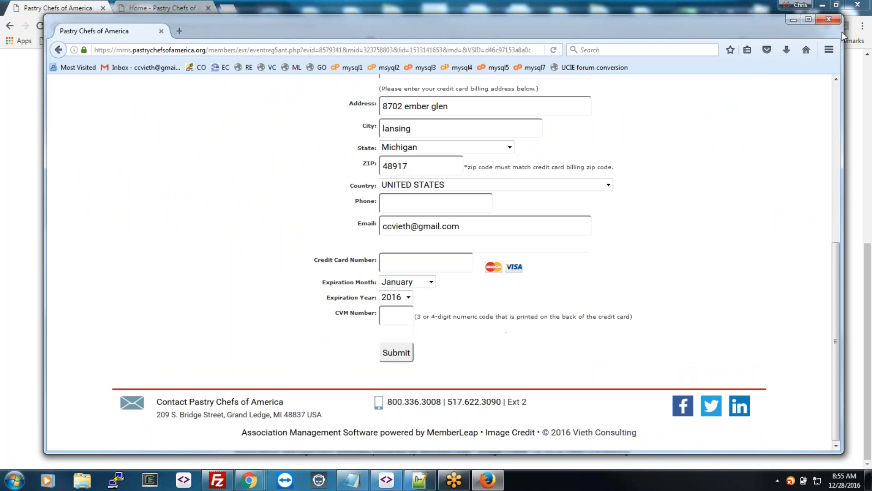
pyautogui.click(827, 20)
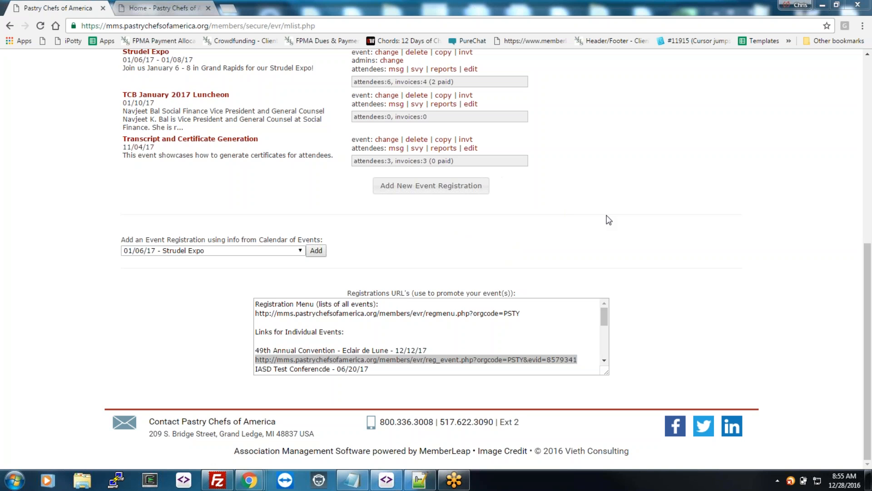
# Step: Open Event Management > Proposal Submission to view its four proposal requests, then go back to Main Menu
pyautogui.click(659, 229)
pyautogui.scroll(8, 659, 229)
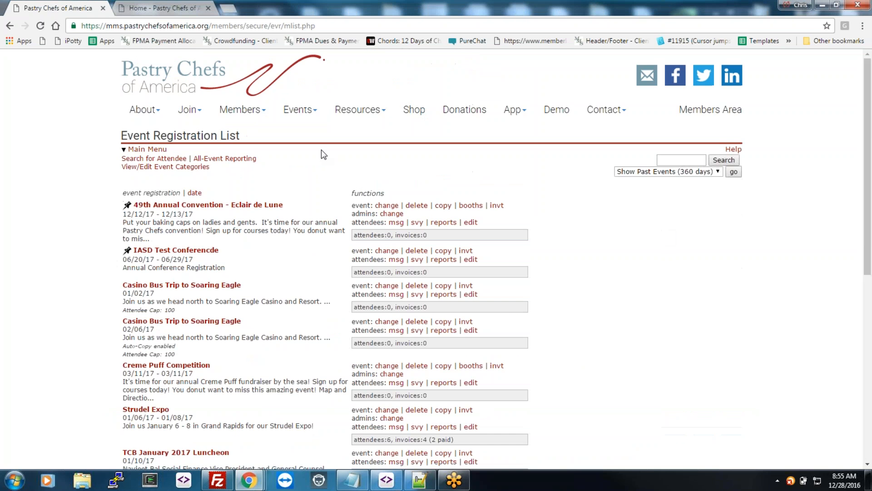
pyautogui.click(154, 150)
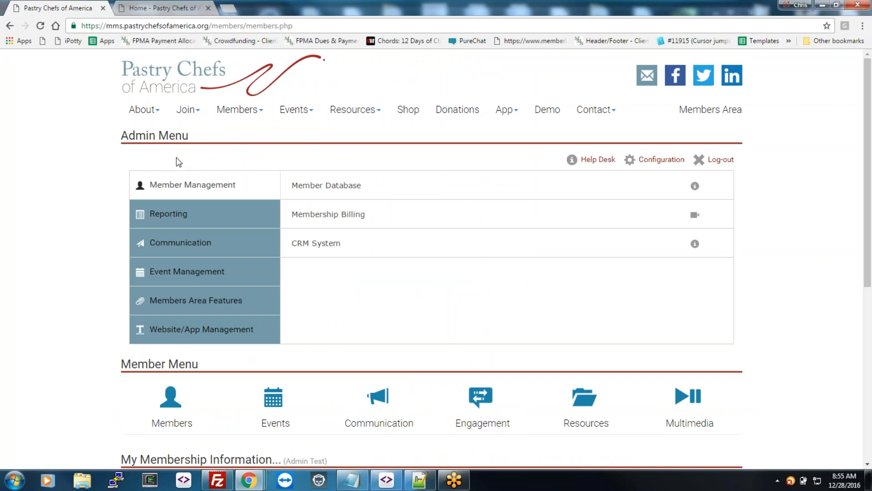
pyautogui.click(211, 267)
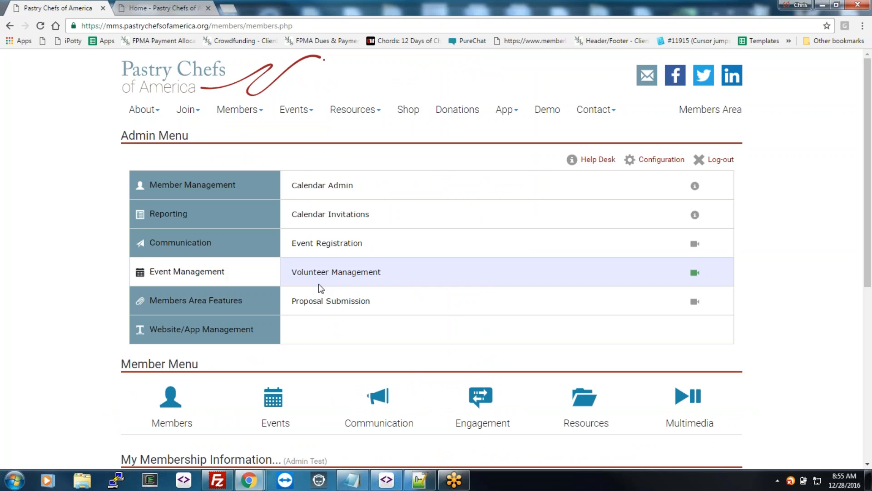
pyautogui.click(375, 304)
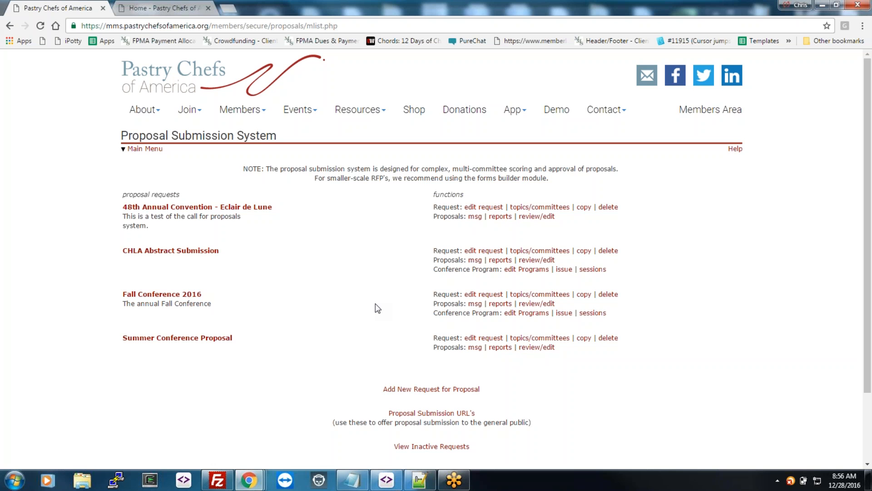
pyautogui.click(144, 149)
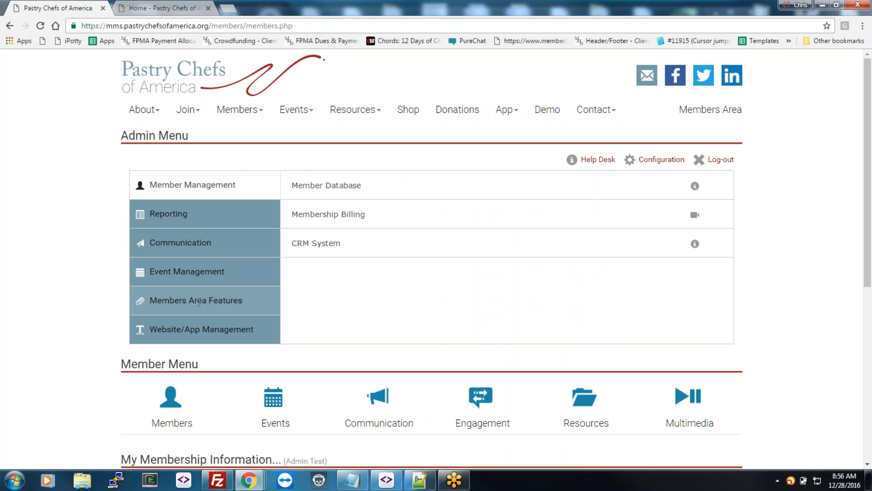
# Step: View the File Archive/Resource Library categories under Members Area Features, then return to the Main Menu
pyautogui.click(197, 302)
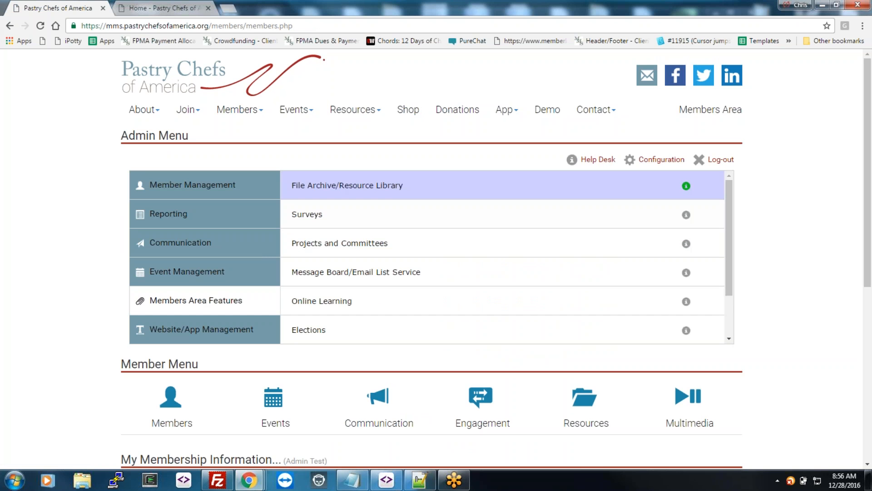
pyautogui.click(347, 185)
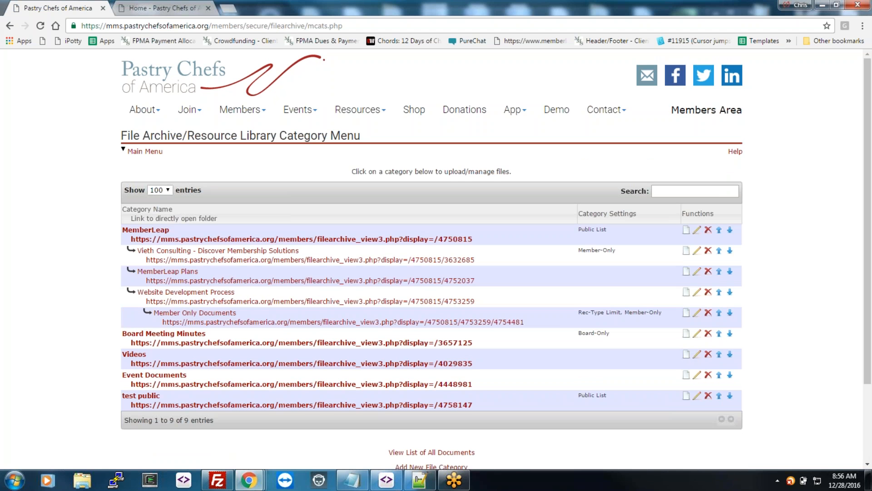
pyautogui.click(147, 154)
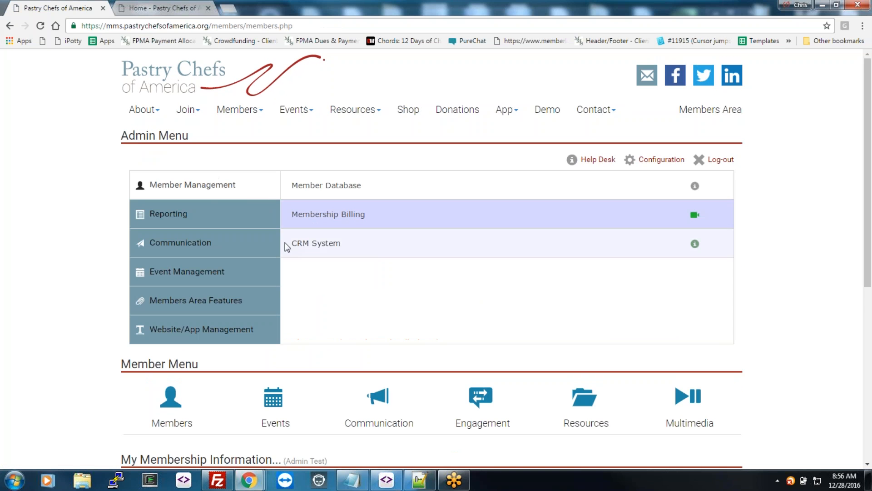
# Step: Open the Forms Builder from Website/App Management to list forms like Abstract Submission
pyautogui.click(202, 303)
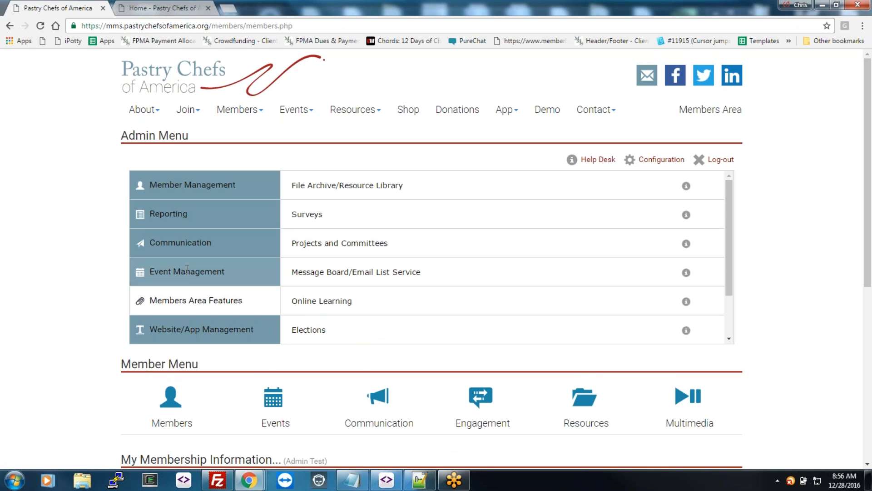
pyautogui.click(182, 243)
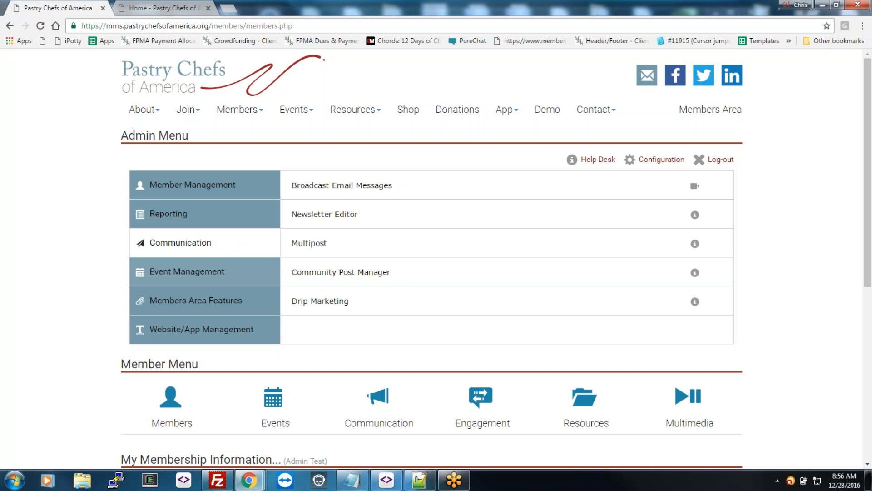
pyautogui.click(191, 329)
pyautogui.click(335, 279)
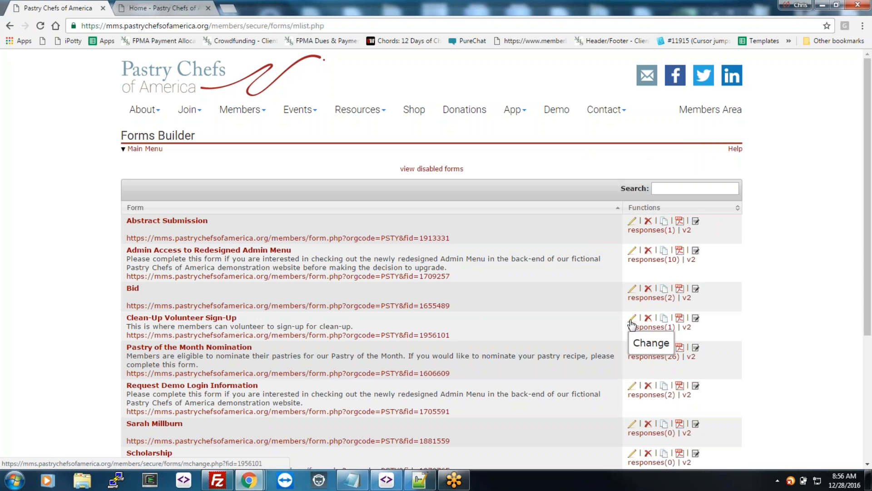
# Step: Open the Clean-Up Volunteer Sign-Up form and continue to its volunteer-time questions page
pyautogui.click(631, 322)
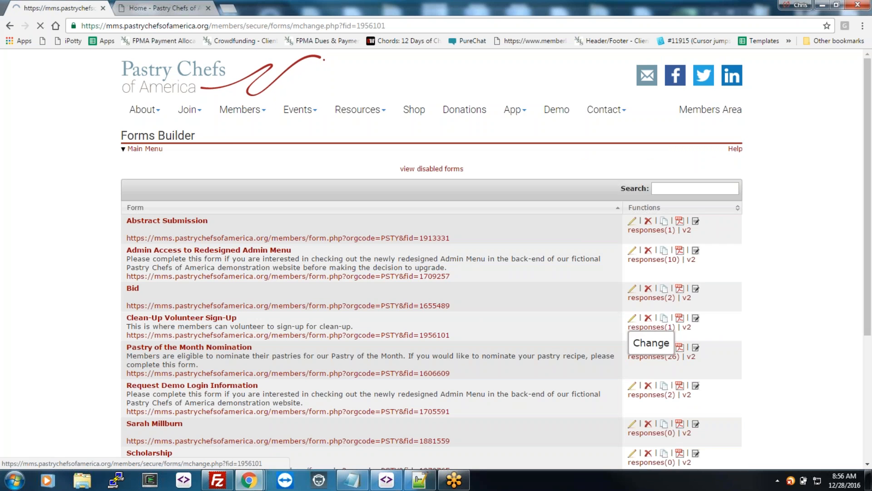
pyautogui.scroll(-1, 537, 332)
pyautogui.scroll(-5, 536, 337)
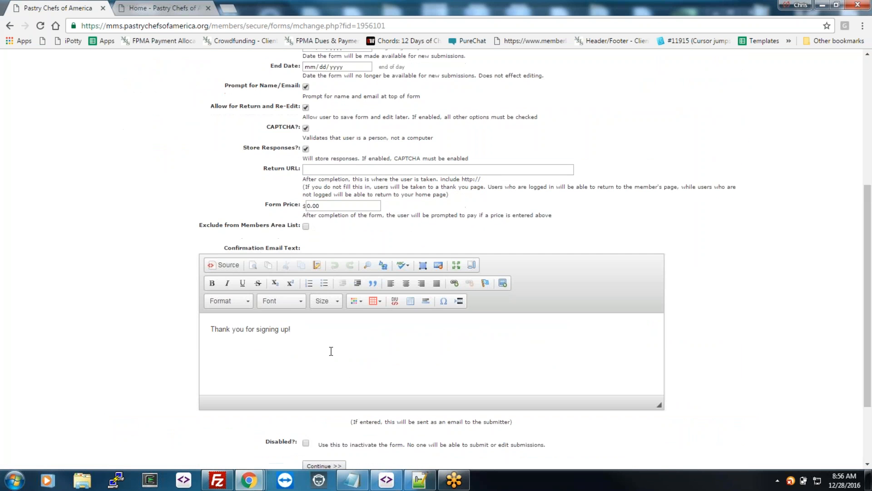
pyautogui.scroll(-3, 442, 374)
pyautogui.click(331, 369)
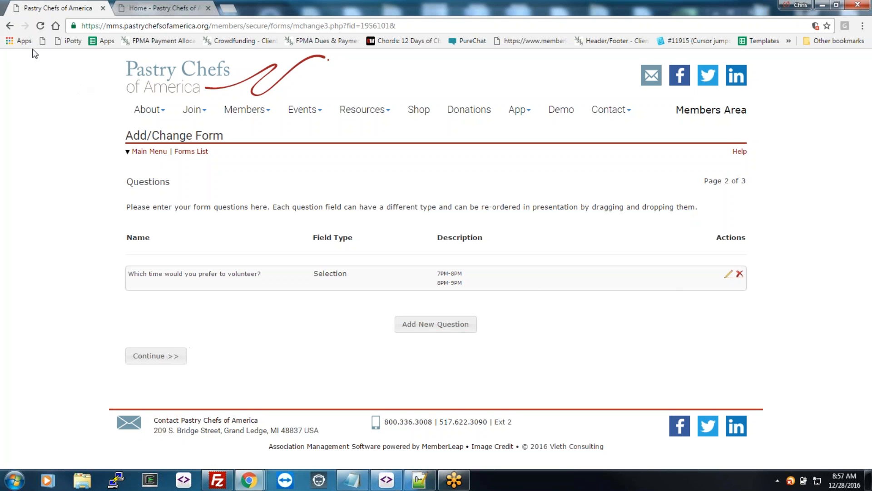
# Step: Go back through the form's general info and the Forms List to the Admin Menu
pyautogui.click(9, 27)
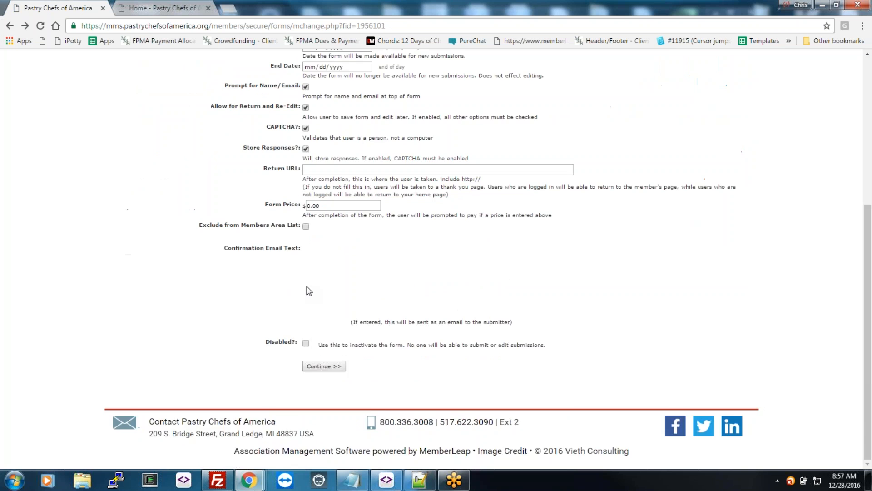
pyautogui.scroll(5, 482, 290)
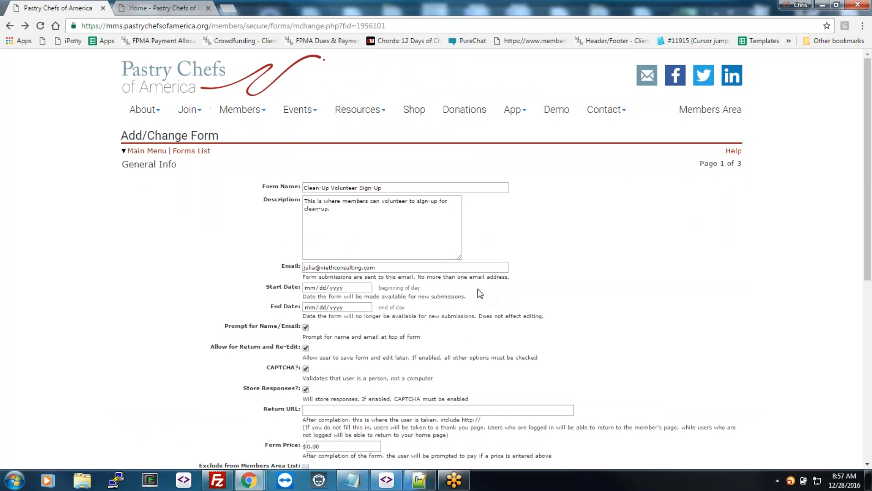
pyautogui.click(191, 152)
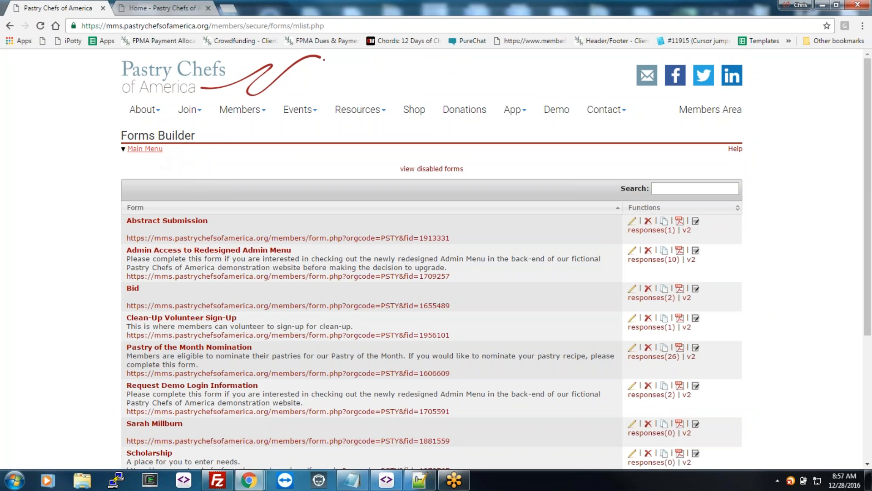
pyautogui.click(145, 148)
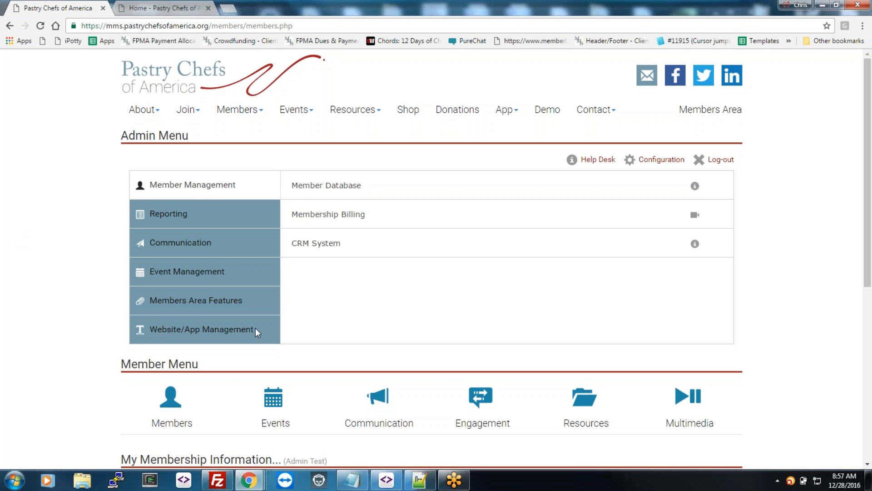
# Step: From Members Area Features, open Projects and Committees, showing 7 records like Board of Directors
pyautogui.click(203, 334)
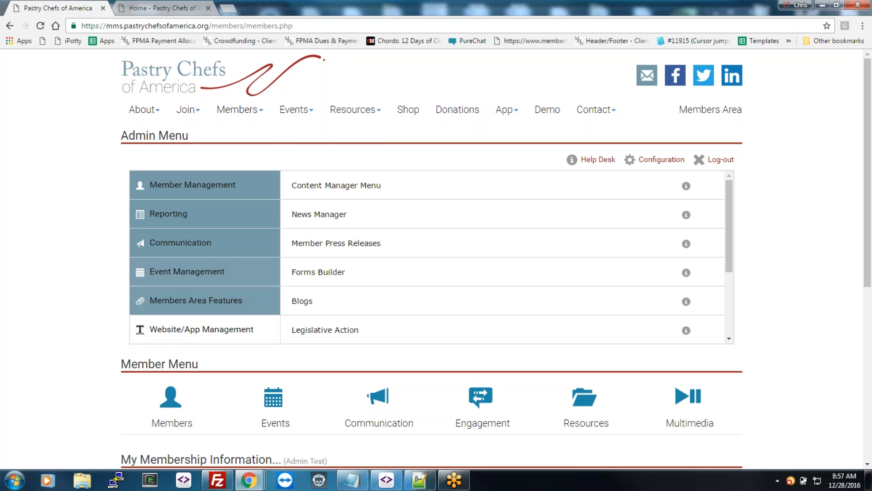
pyautogui.click(200, 185)
pyautogui.click(191, 243)
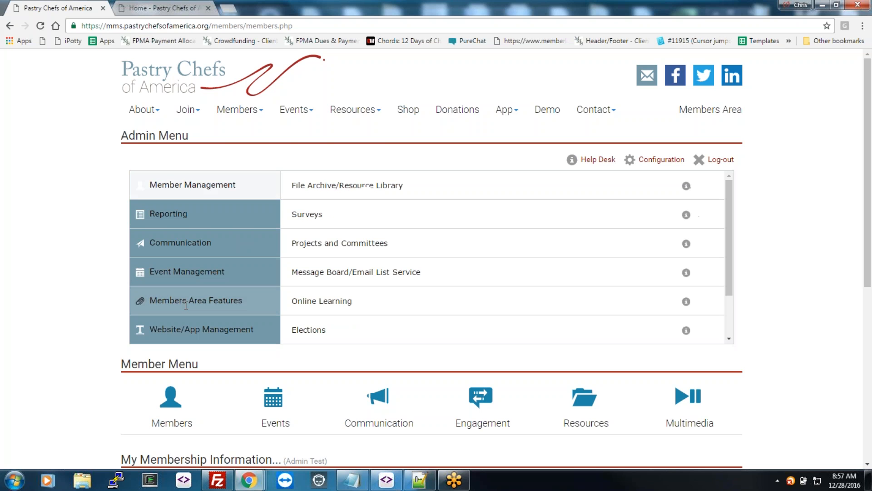
pyautogui.click(462, 253)
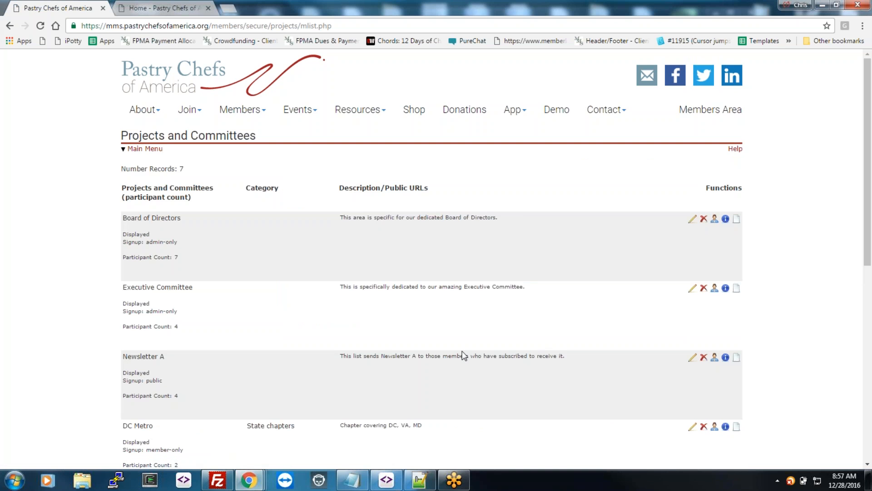
pyautogui.scroll(-3, 463, 355)
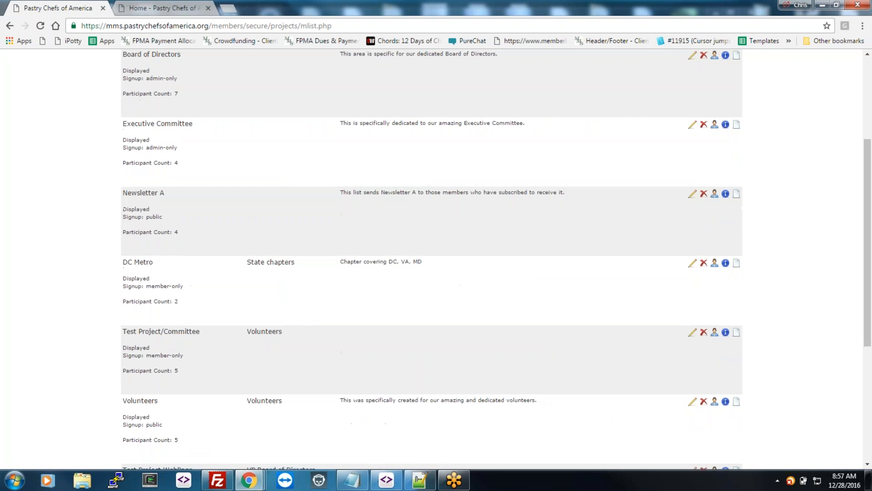
pyautogui.click(693, 403)
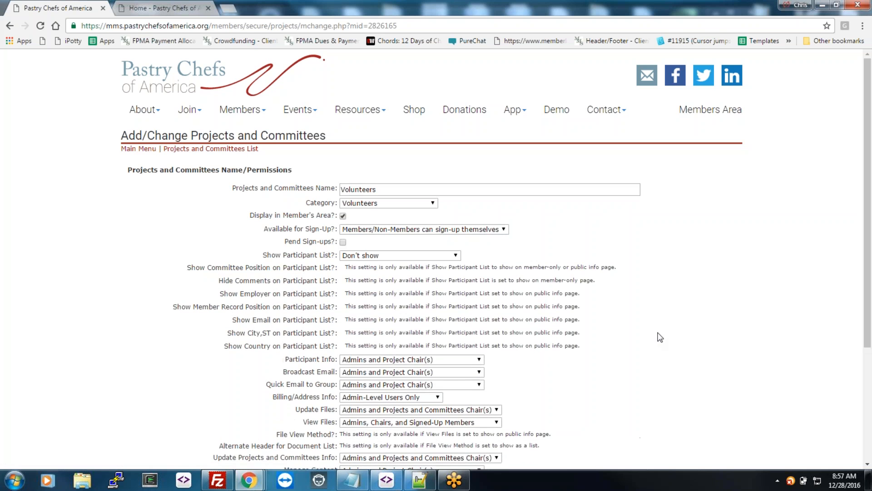
pyautogui.scroll(-3, 636, 334)
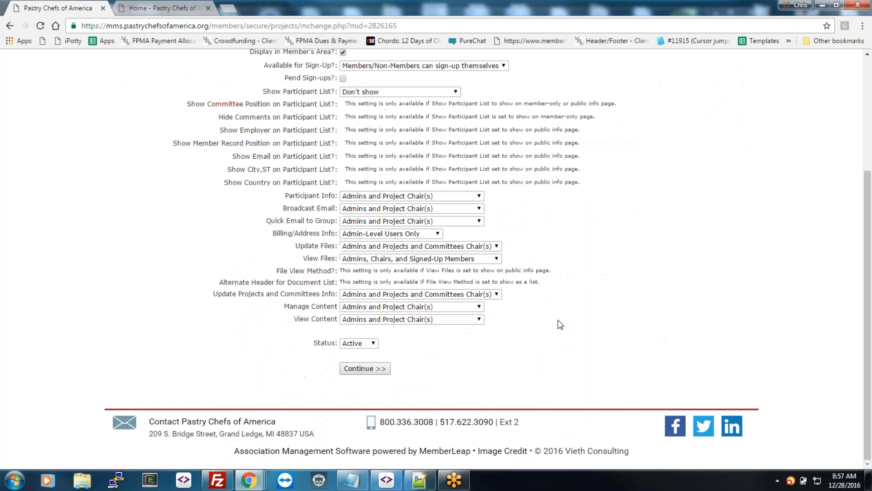
pyautogui.click(378, 369)
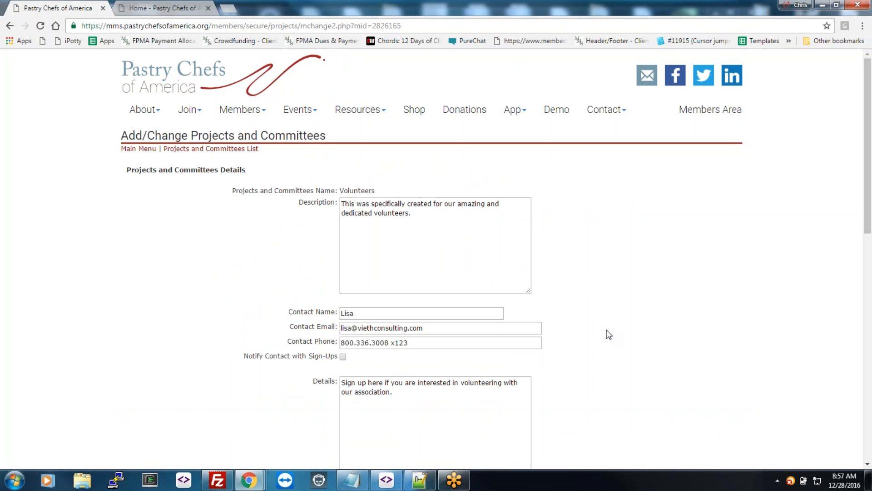
pyautogui.scroll(-6, 609, 333)
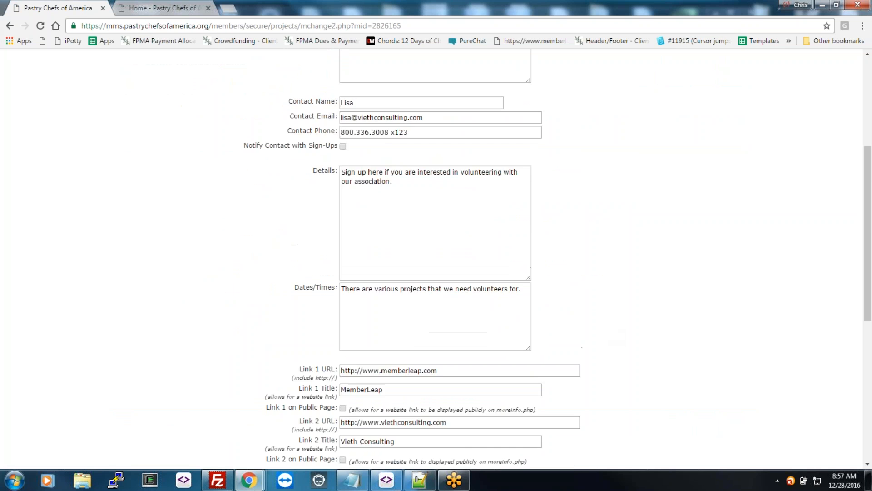
pyautogui.scroll(6, 15, 94)
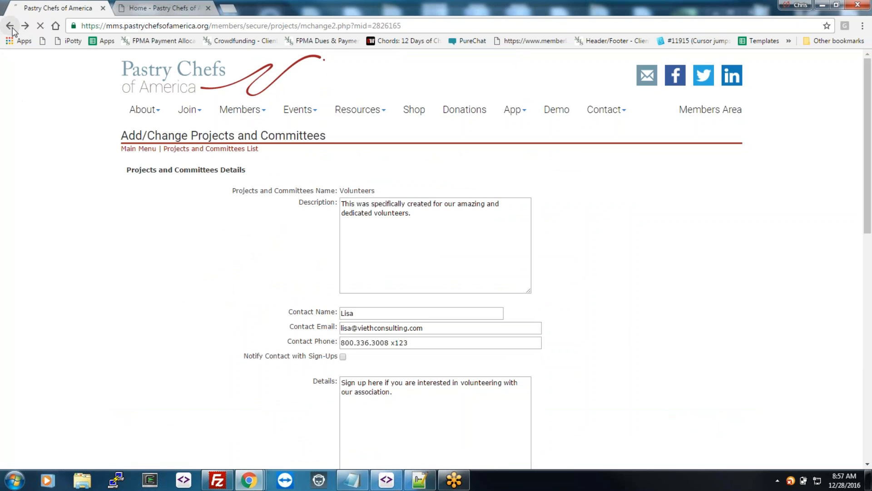
pyautogui.click(9, 26)
pyautogui.click(11, 28)
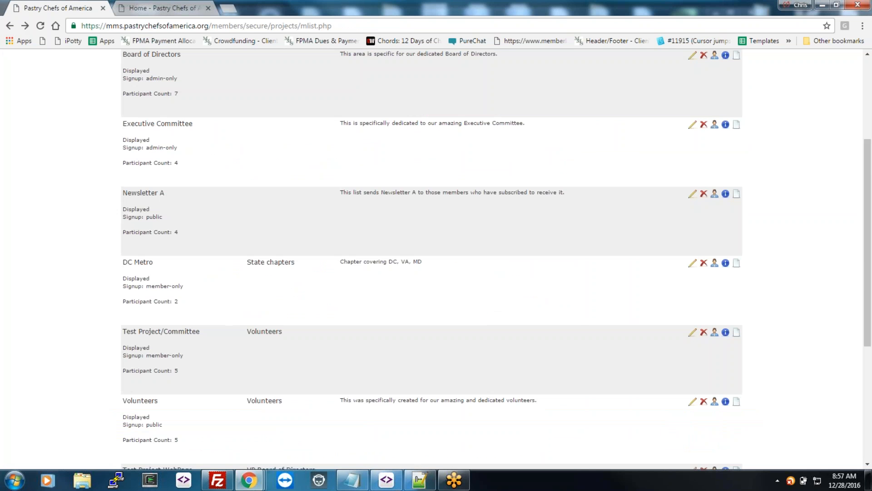
# Step: View the Volunteers committee's 5 active participants, then go back to the Admin Menu
pyautogui.click(715, 402)
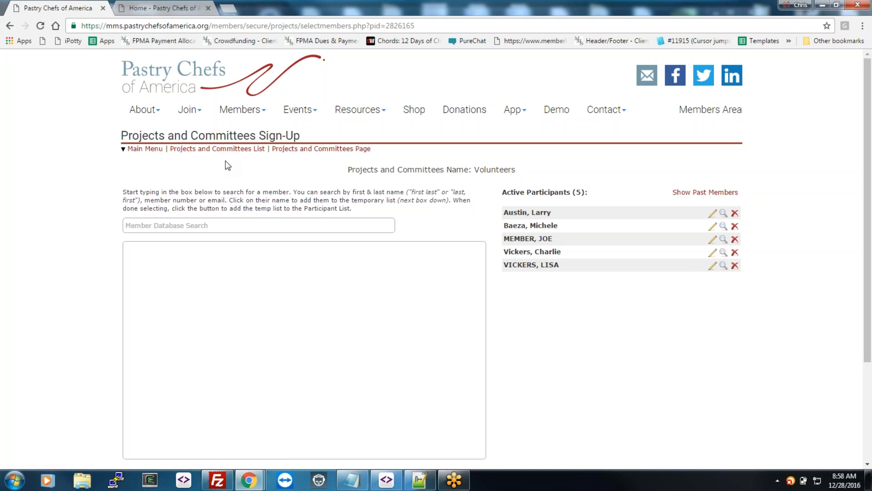
pyautogui.click(141, 150)
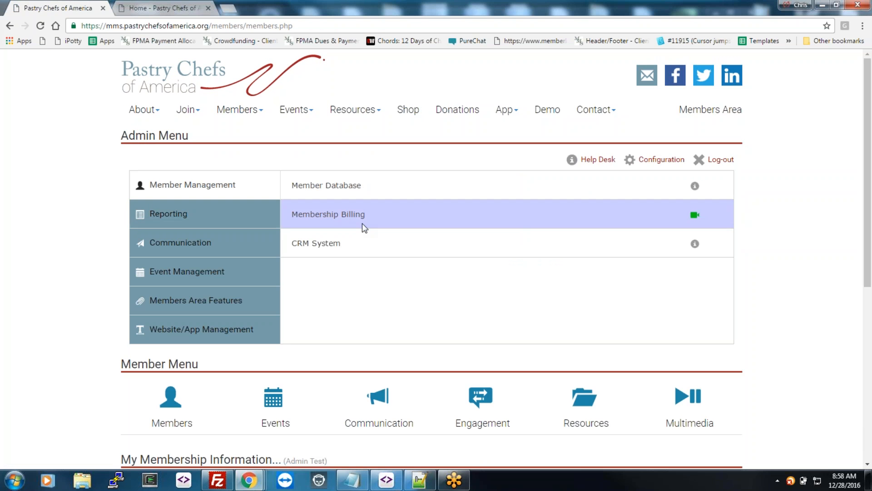
# Step: Go to Members Area Features > Message Board/Email List Service and open Pastry Chefs - Message Board
pyautogui.click(245, 328)
pyautogui.scroll(-5, 296, 275)
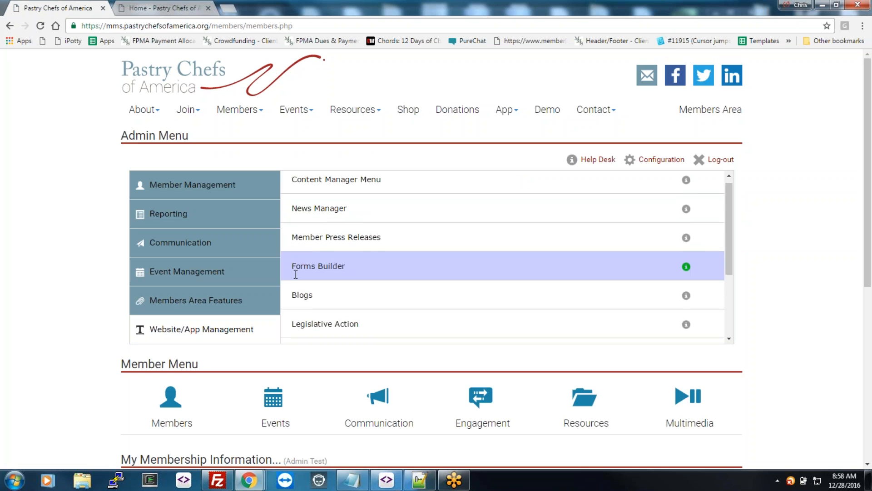
pyautogui.click(227, 246)
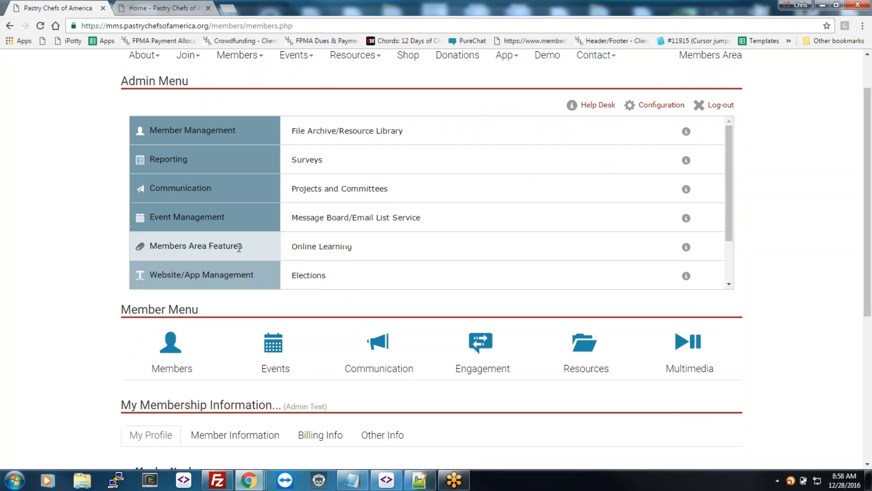
pyautogui.click(394, 217)
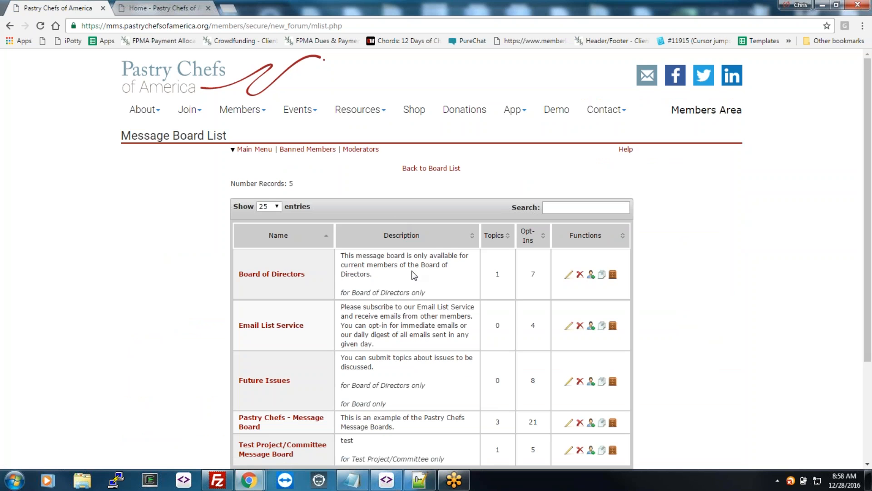
pyautogui.scroll(-3, 295, 318)
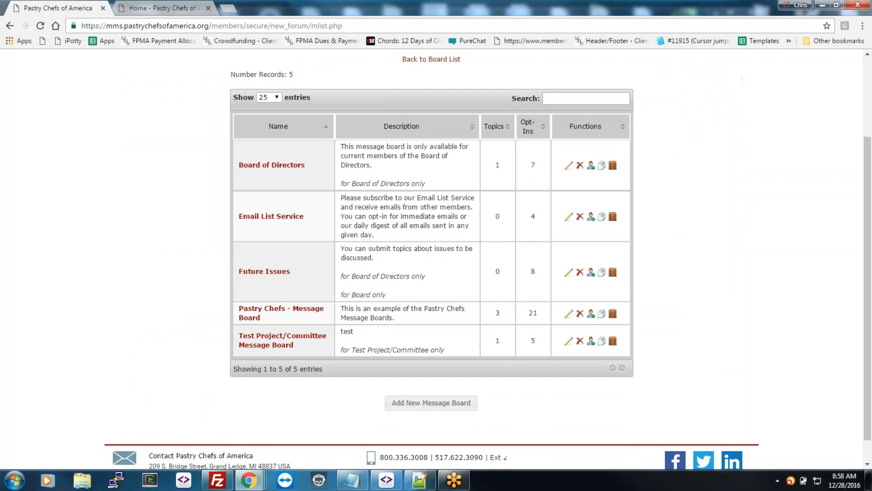
pyautogui.click(296, 313)
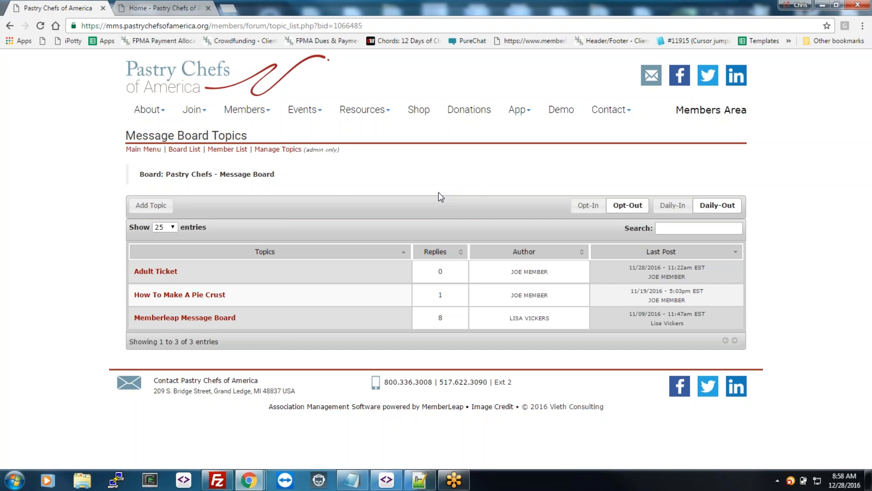
# Step: Scroll through the Memberleap Message Board topic's posts, then go back to the Admin Menu
pyautogui.click(218, 317)
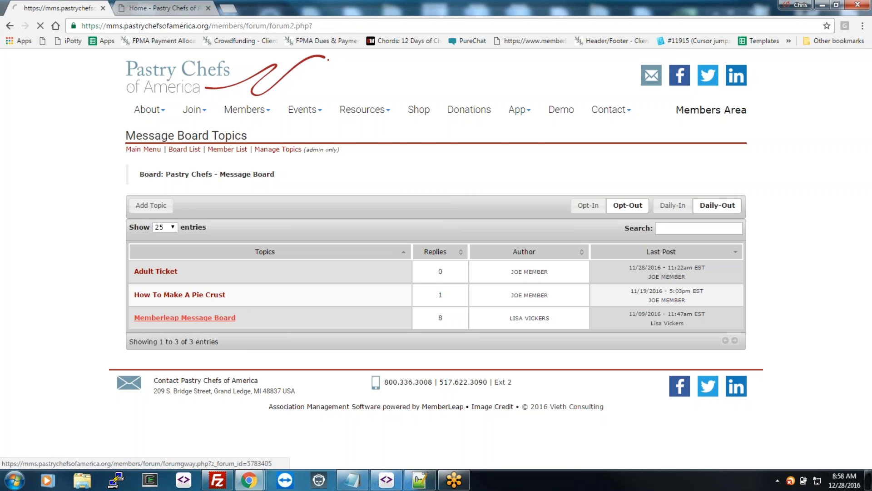
pyautogui.scroll(-4, 419, 306)
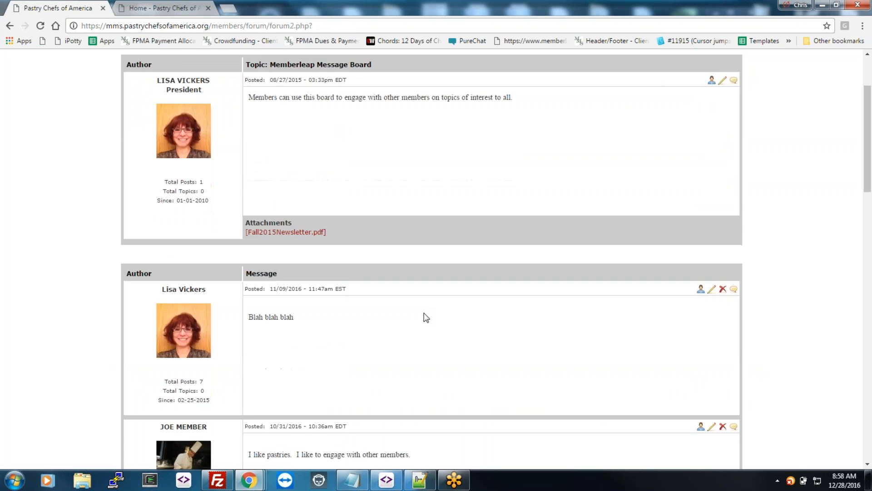
pyautogui.scroll(-4, 427, 318)
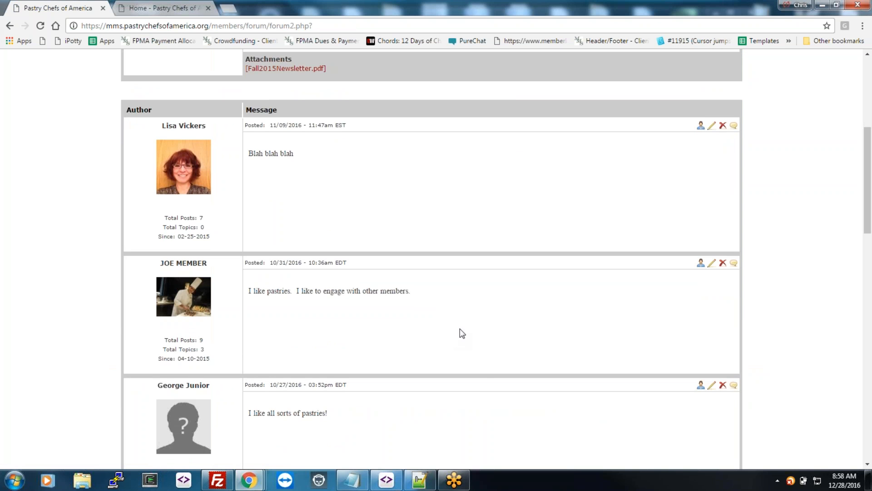
pyautogui.scroll(6, 461, 328)
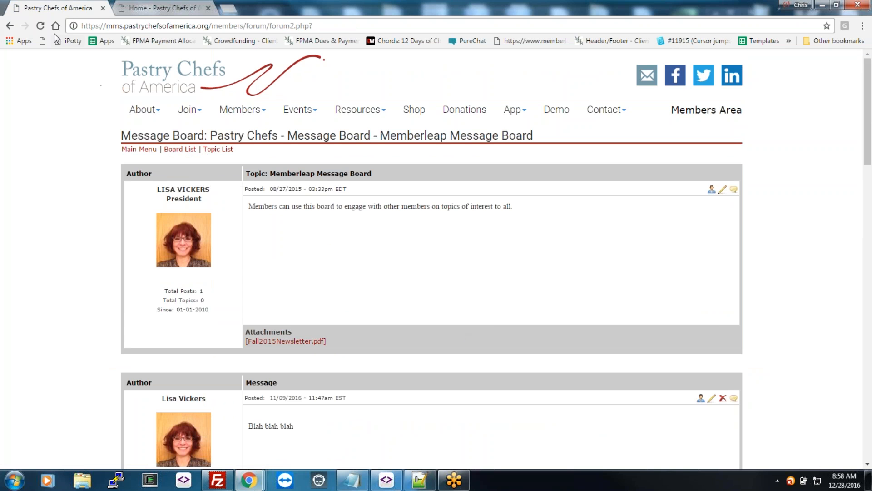
pyautogui.click(10, 26)
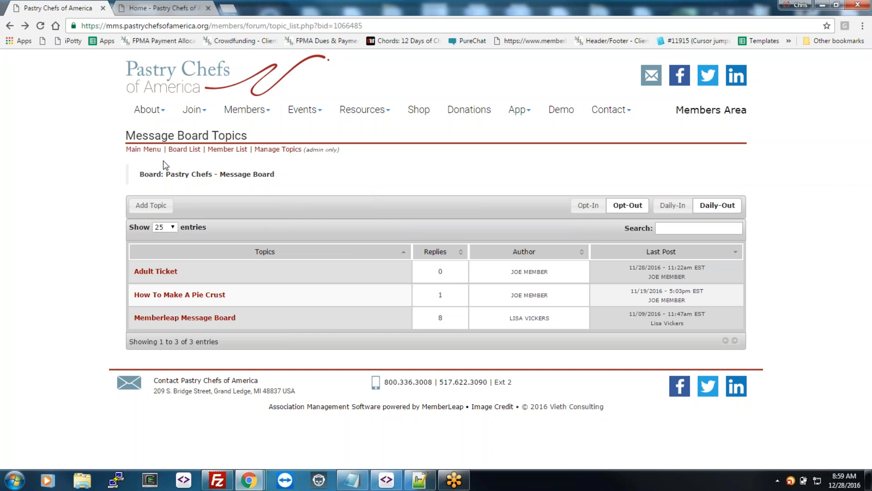
pyautogui.click(143, 149)
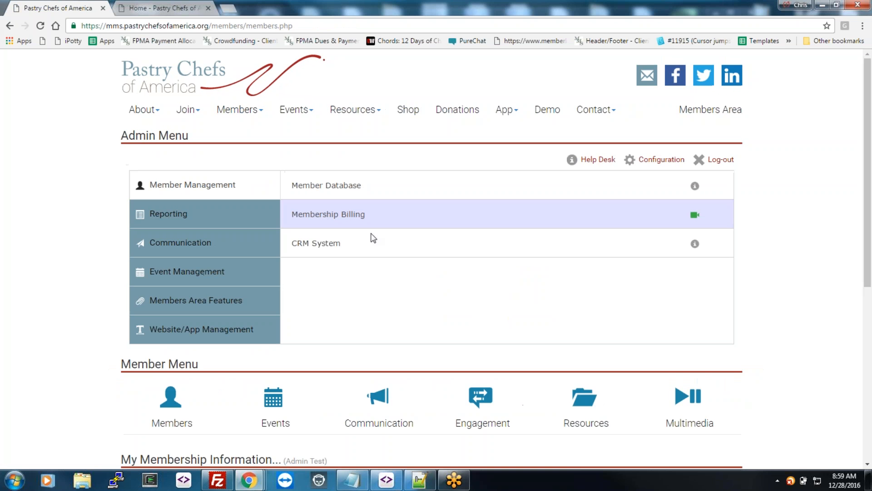
# Step: Open Website/App Management > Donations / Wish List, showing 5 wish list items
pyautogui.click(200, 329)
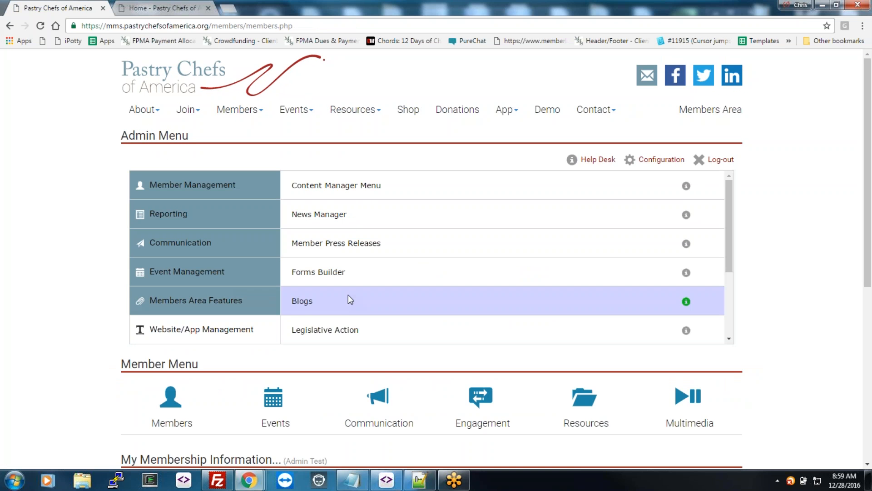
pyautogui.scroll(-3, 351, 294)
pyautogui.click(352, 249)
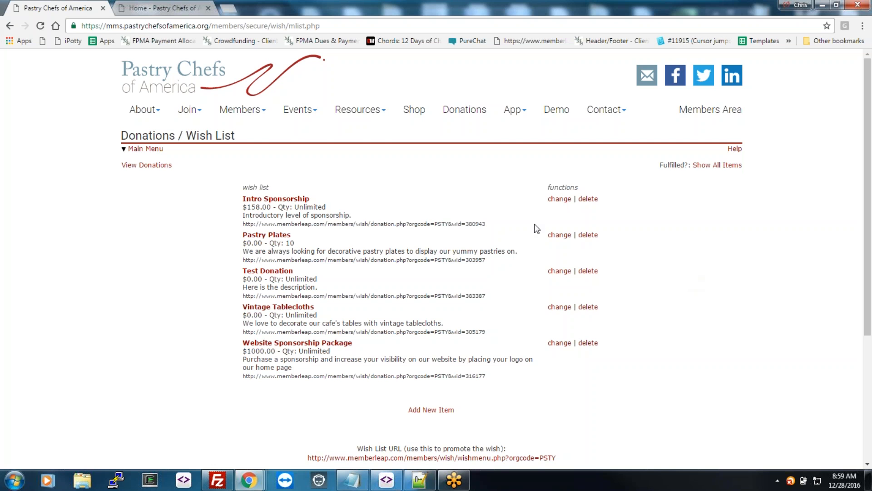
pyautogui.scroll(-3, 419, 312)
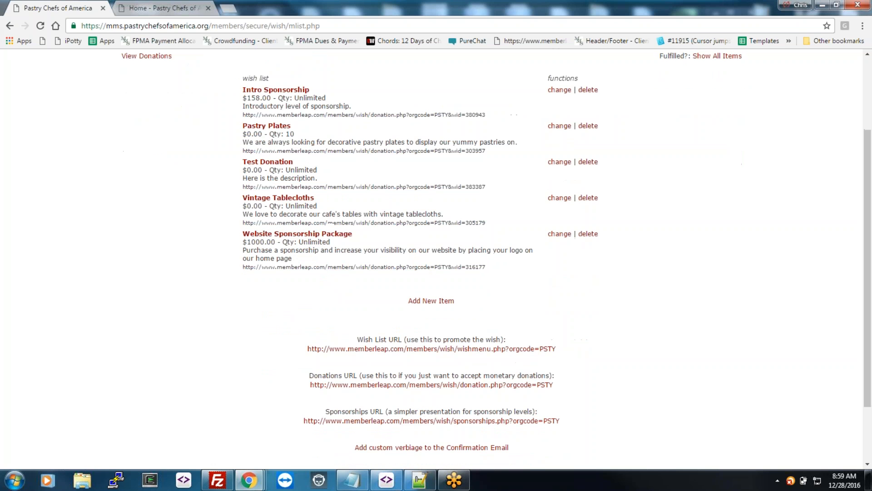
# Step: Preview the public Donations page in a new tab, then close it and return to the wish list
pyautogui.rightClick(414, 385)
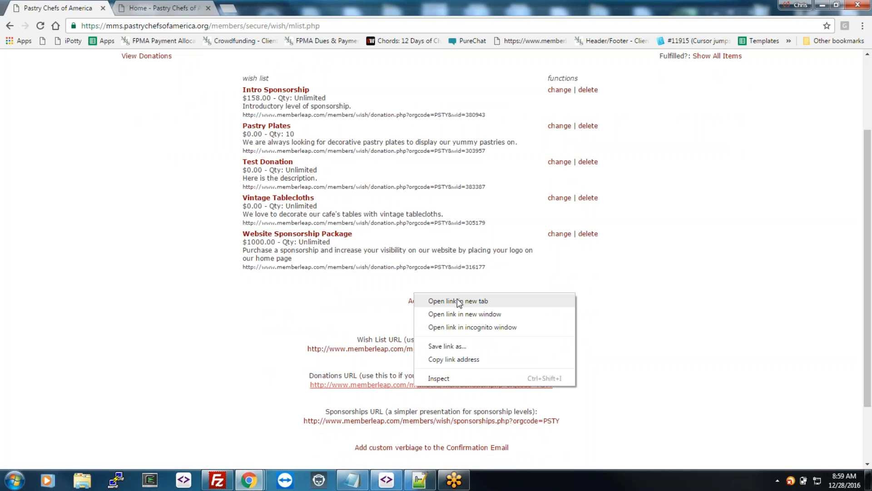
pyautogui.click(459, 302)
pyautogui.click(256, 12)
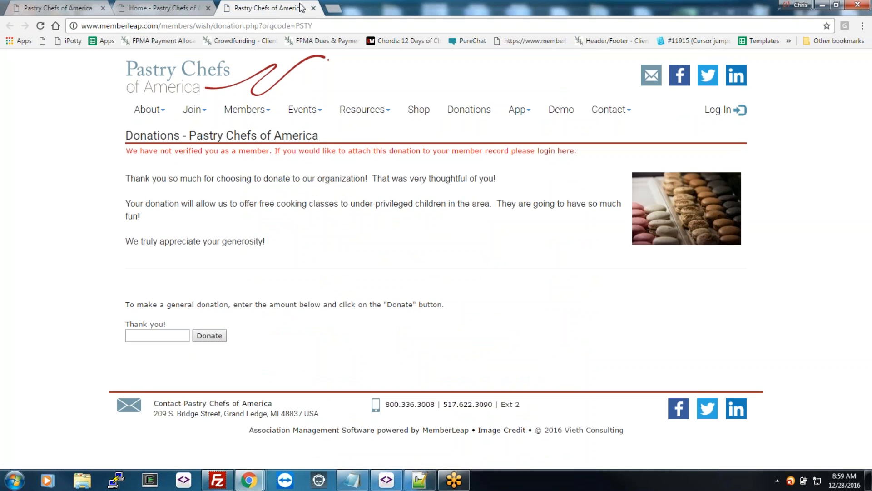
pyautogui.click(314, 8)
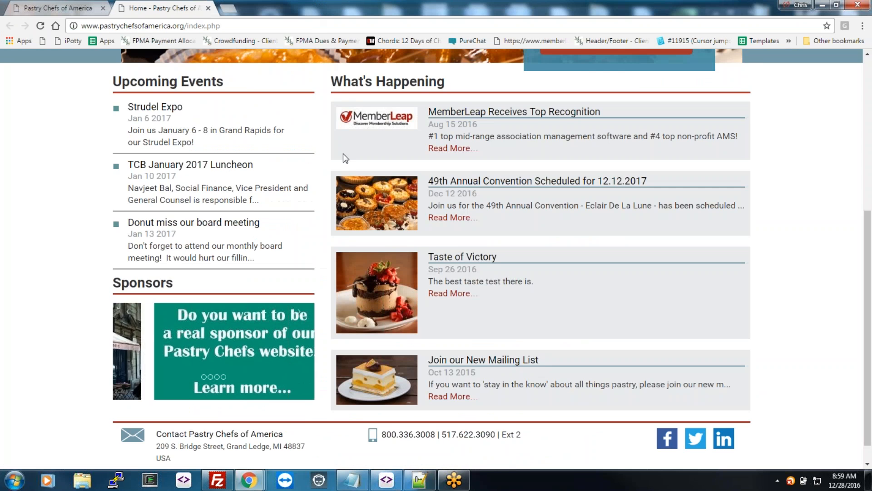
pyautogui.click(80, 10)
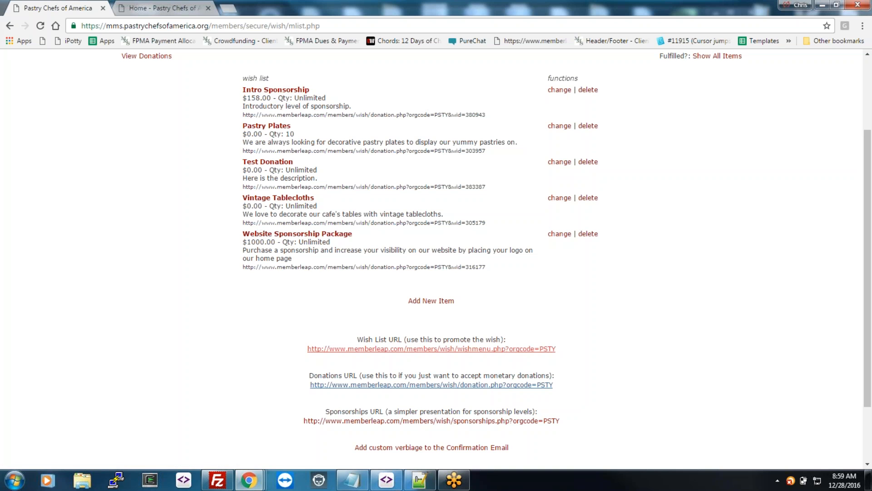
pyautogui.rightClick(404, 349)
pyautogui.click(425, 357)
pyautogui.click(263, 8)
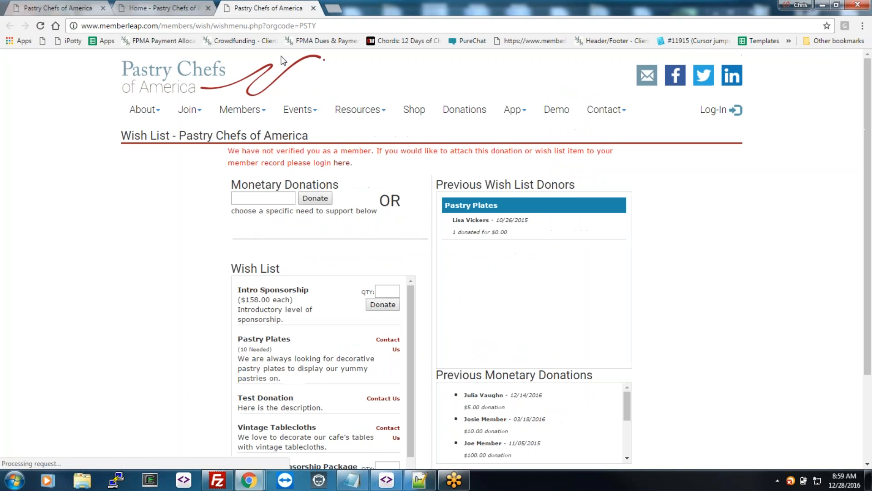
pyautogui.scroll(-1, 373, 348)
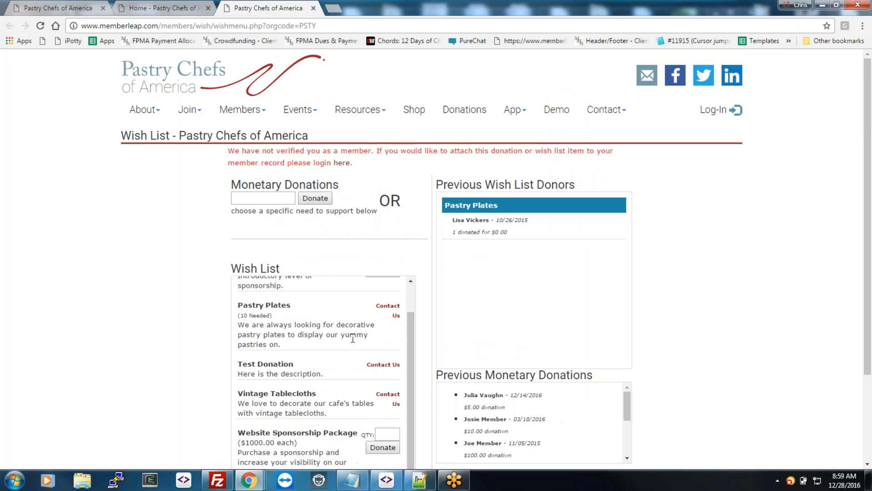
pyautogui.scroll(-3, 373, 348)
pyautogui.scroll(1, 372, 348)
pyautogui.scroll(3, 483, 257)
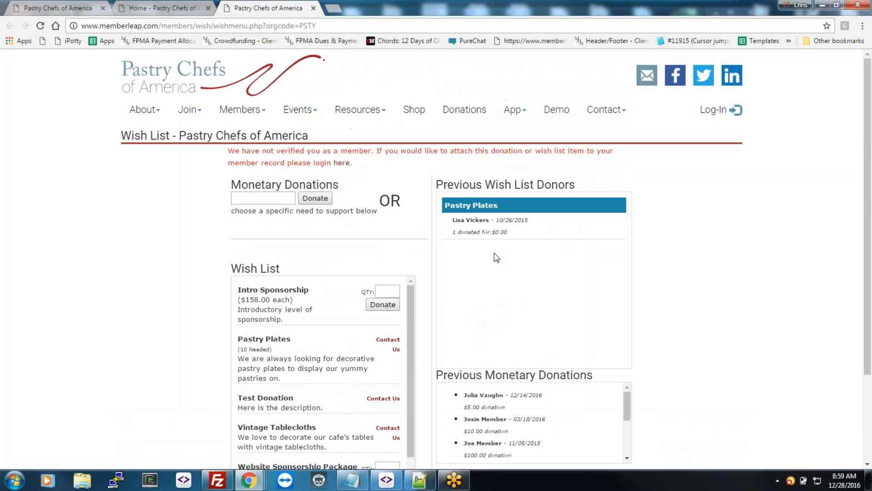
pyautogui.click(313, 8)
pyautogui.click(46, 8)
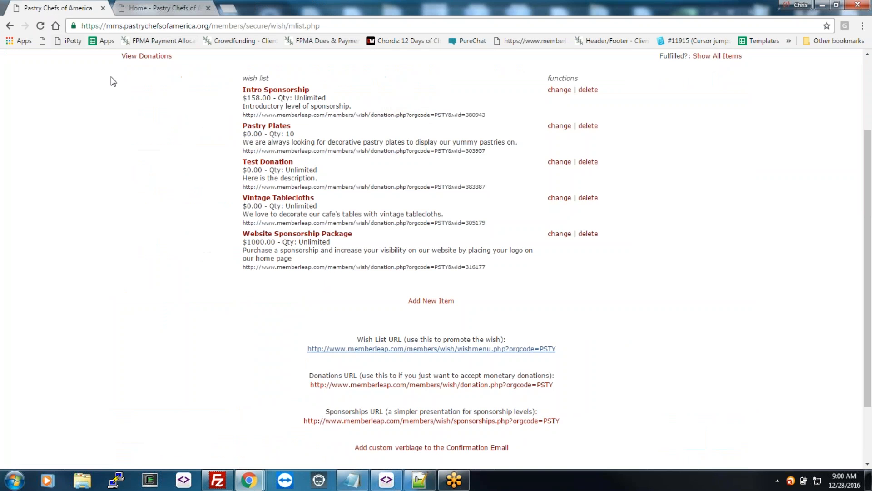
pyautogui.scroll(3, 154, 150)
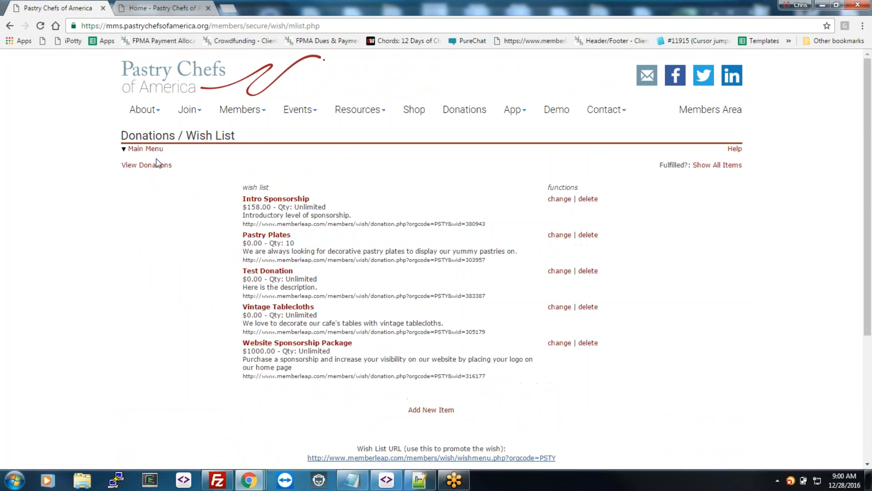
# Step: Go back to the Admin Menu and open the Mobile App Manager
pyautogui.click(146, 149)
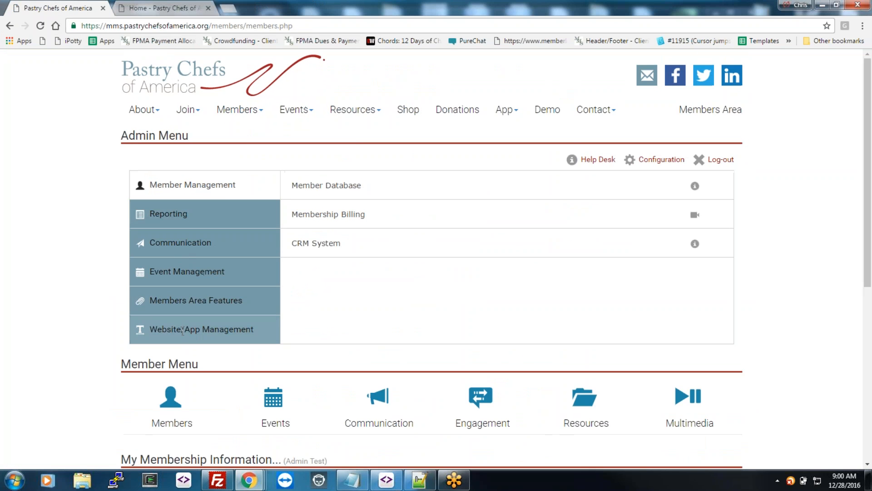
pyautogui.scroll(-3, 404, 210)
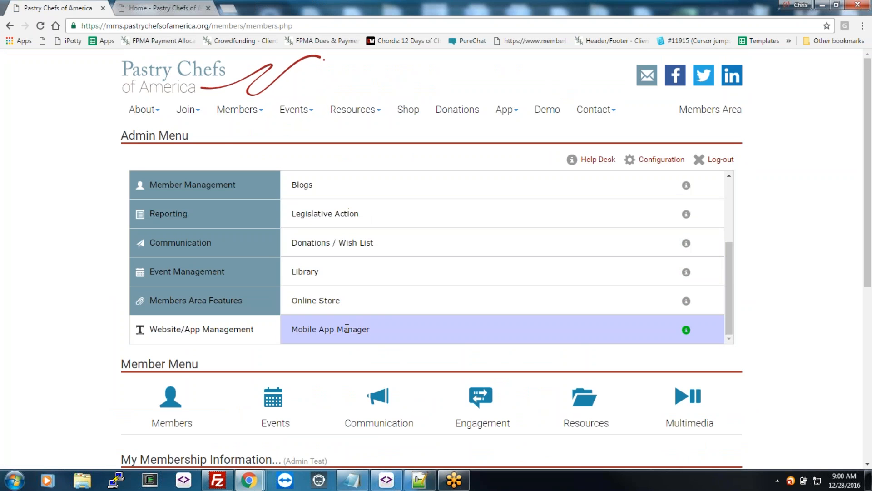
pyautogui.click(361, 329)
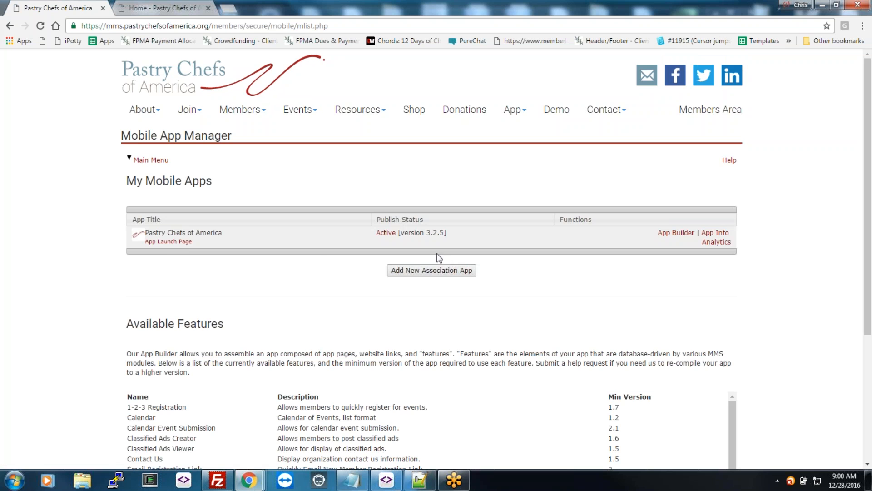
# Step: Open the Pastry Chefs of America App Launch Page in a new tab and switch to it
pyautogui.rightClick(176, 246)
pyautogui.click(195, 250)
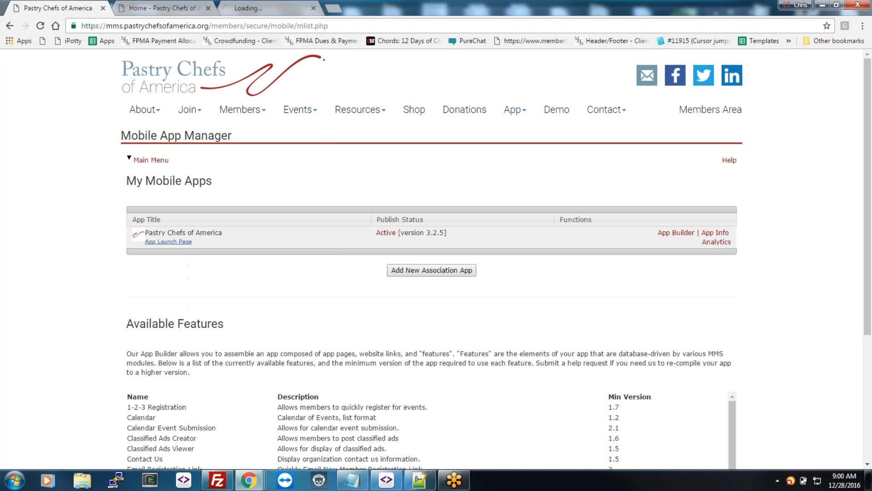
pyautogui.click(260, 10)
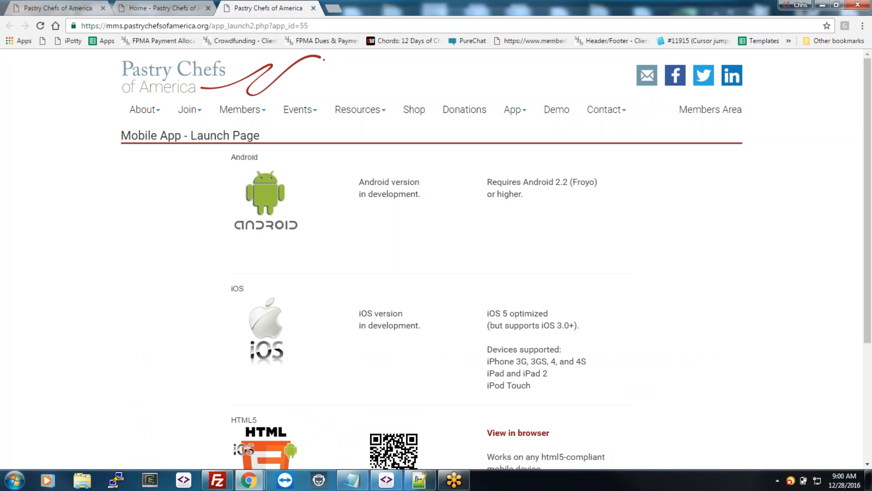
# Step: Open the HTML5 browser version in its own window, narrowed to phone width
pyautogui.scroll(-2, 509, 336)
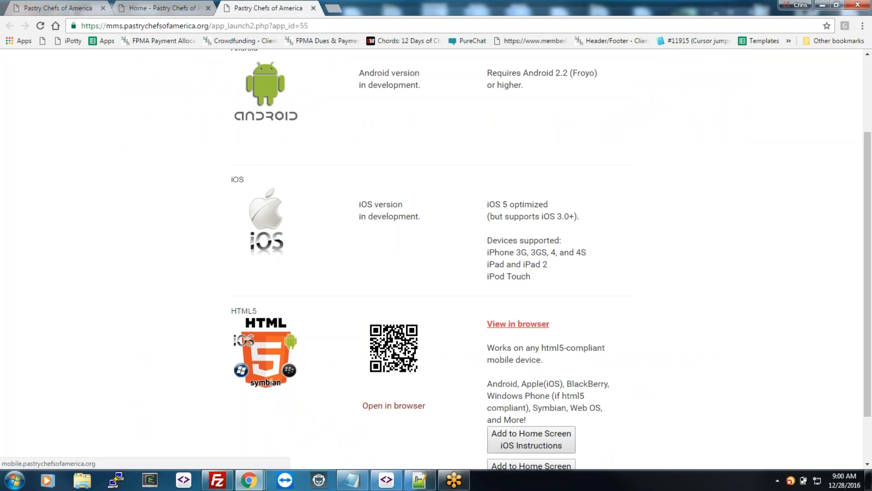
pyautogui.rightClick(522, 327)
pyautogui.click(539, 336)
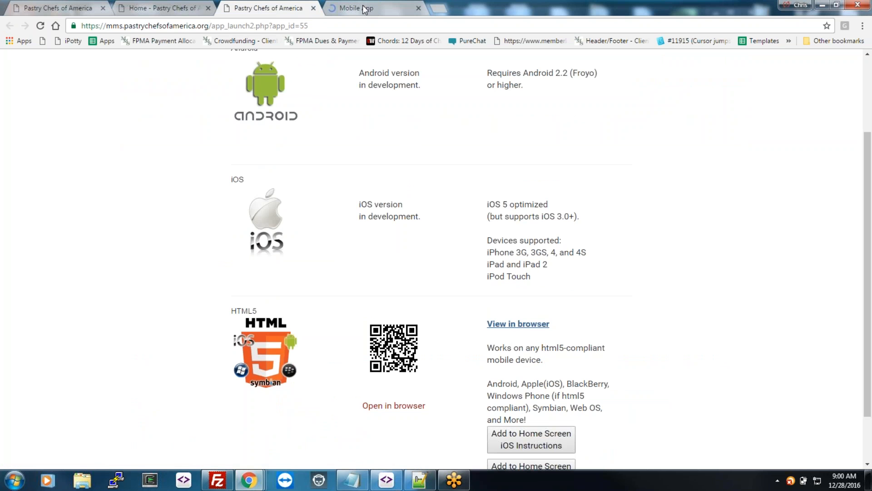
pyautogui.click(373, 9)
pyautogui.moveTo(377, 10); pyautogui.dragTo(385, 51)
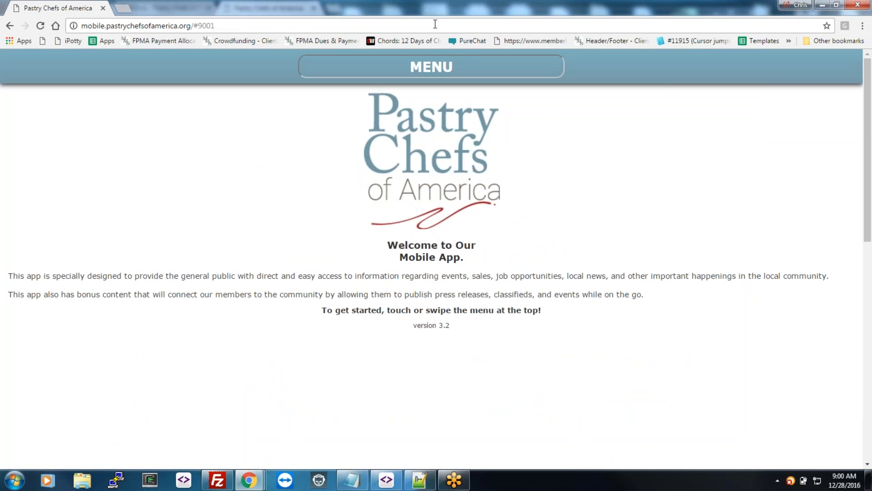
pyautogui.doubleClick(437, 12)
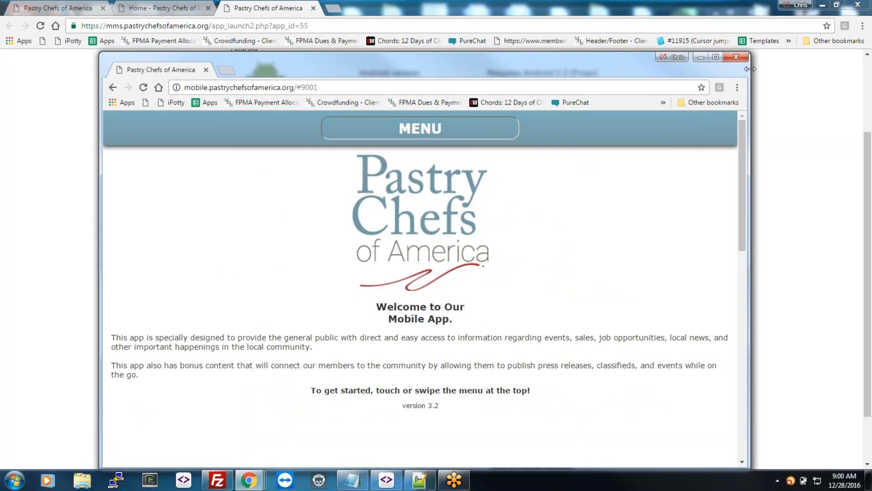
pyautogui.moveTo(750, 73); pyautogui.dragTo(368, 73)
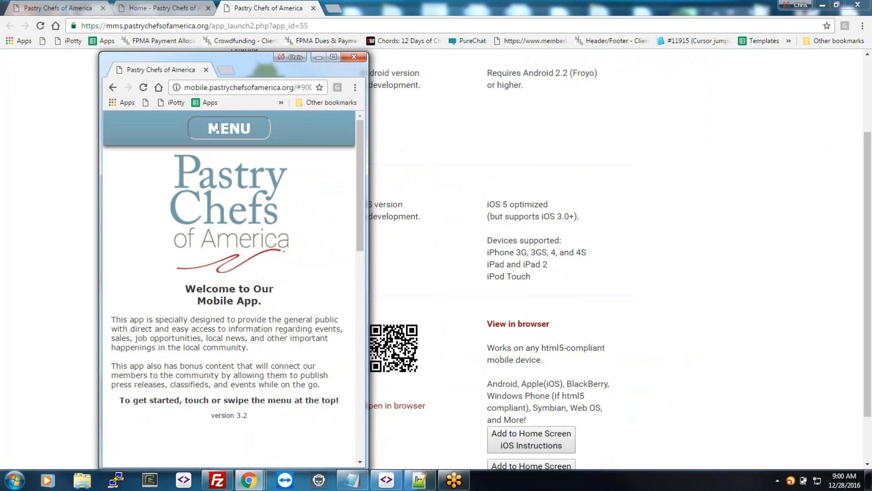
# Step: Show the Member Map from the app's MENU, then close the preview and launch page
pyautogui.click(219, 127)
pyautogui.click(230, 185)
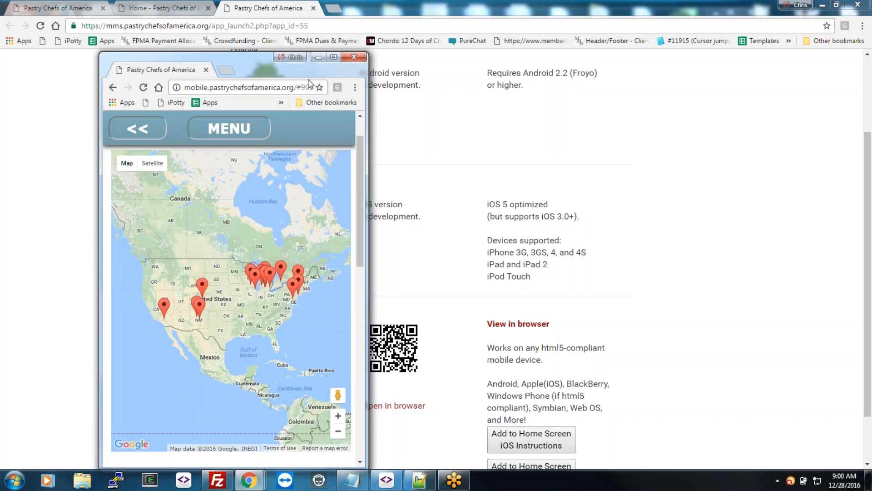
pyautogui.click(357, 57)
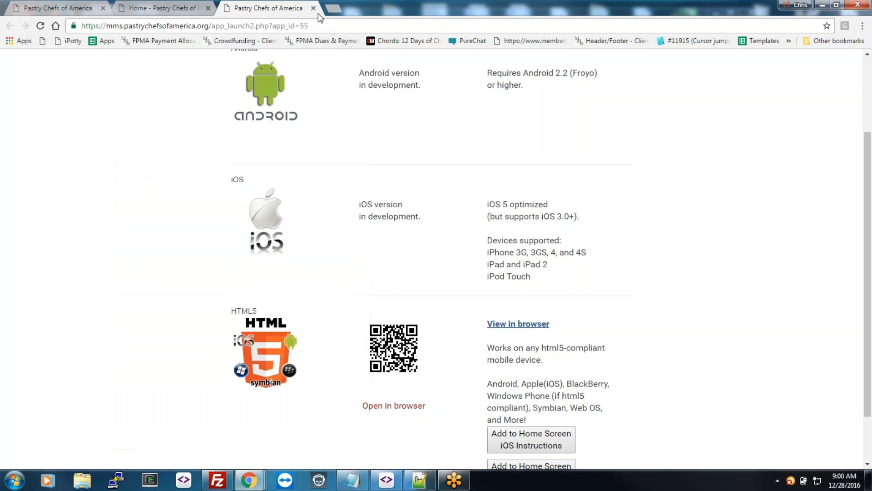
pyautogui.click(313, 9)
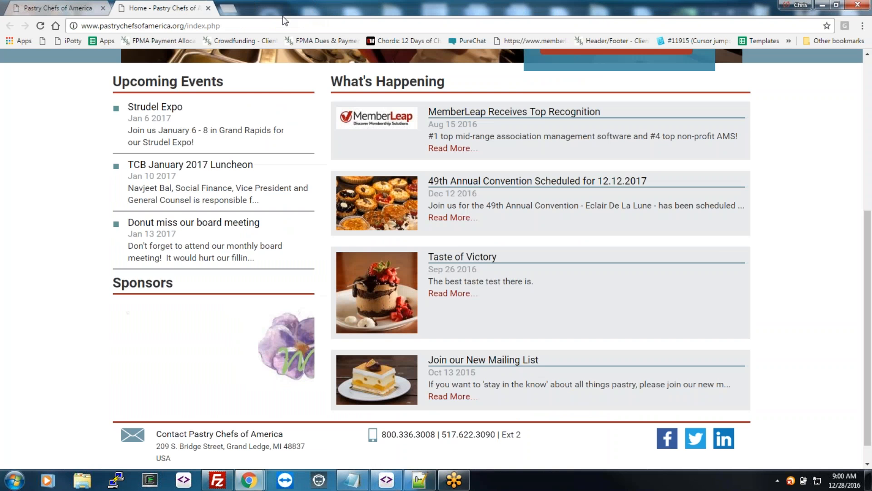
pyautogui.click(89, 9)
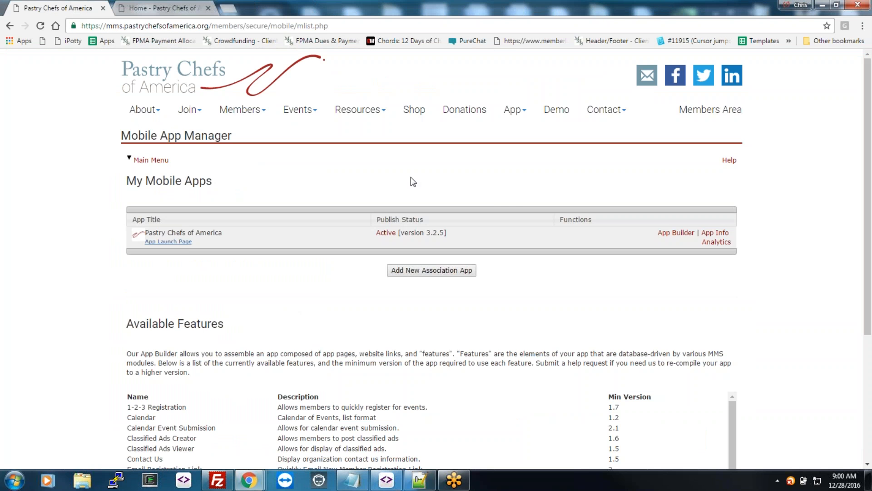